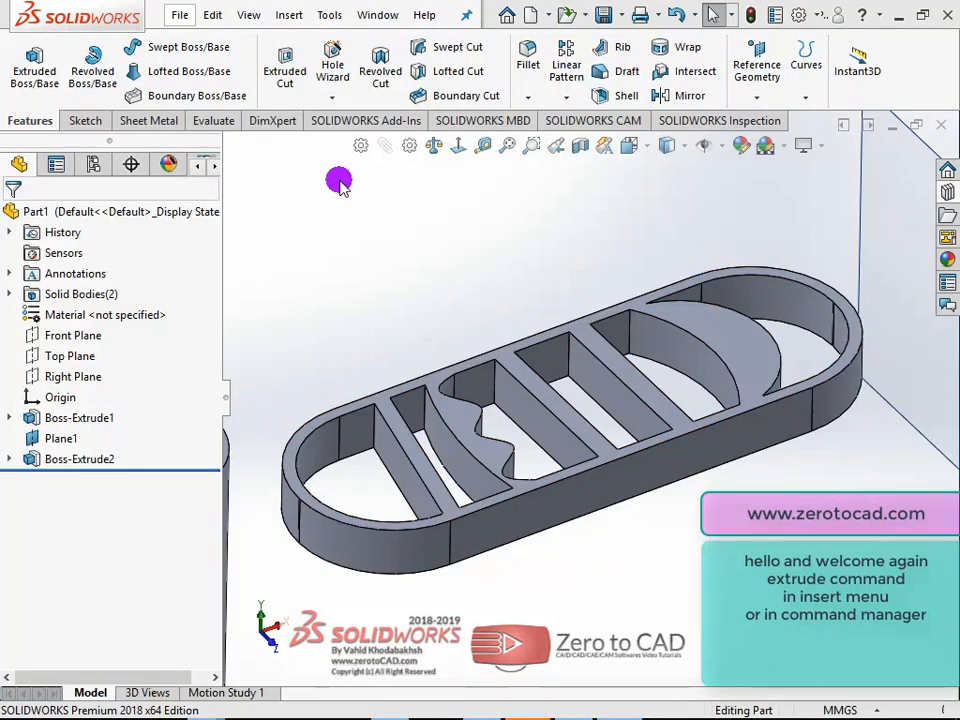
pyautogui.click(285, 17)
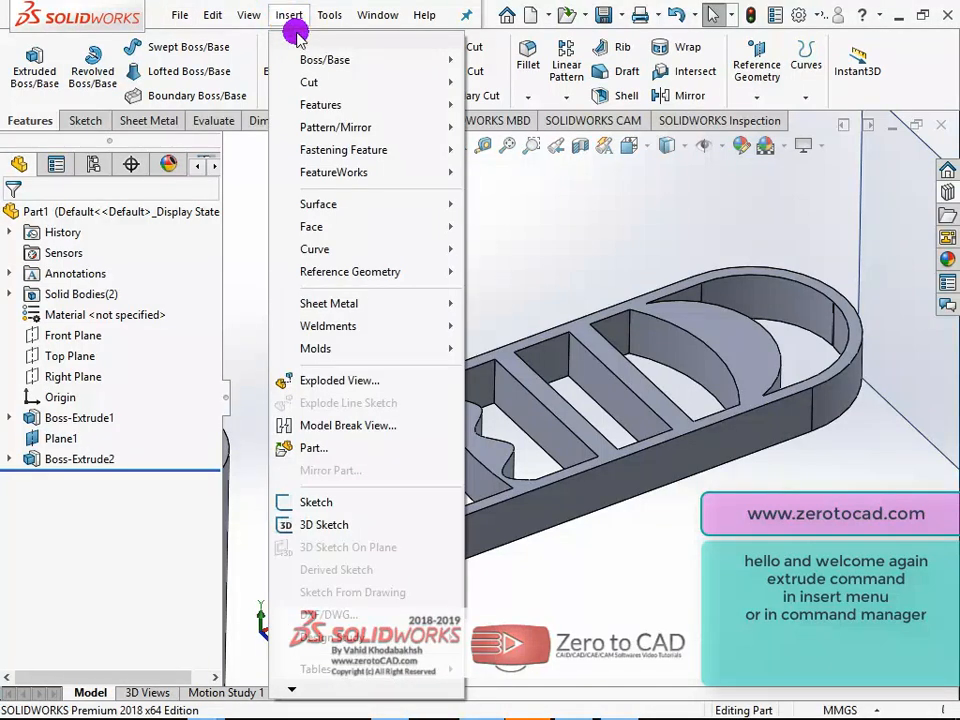
pyautogui.moveTo(305, 62)
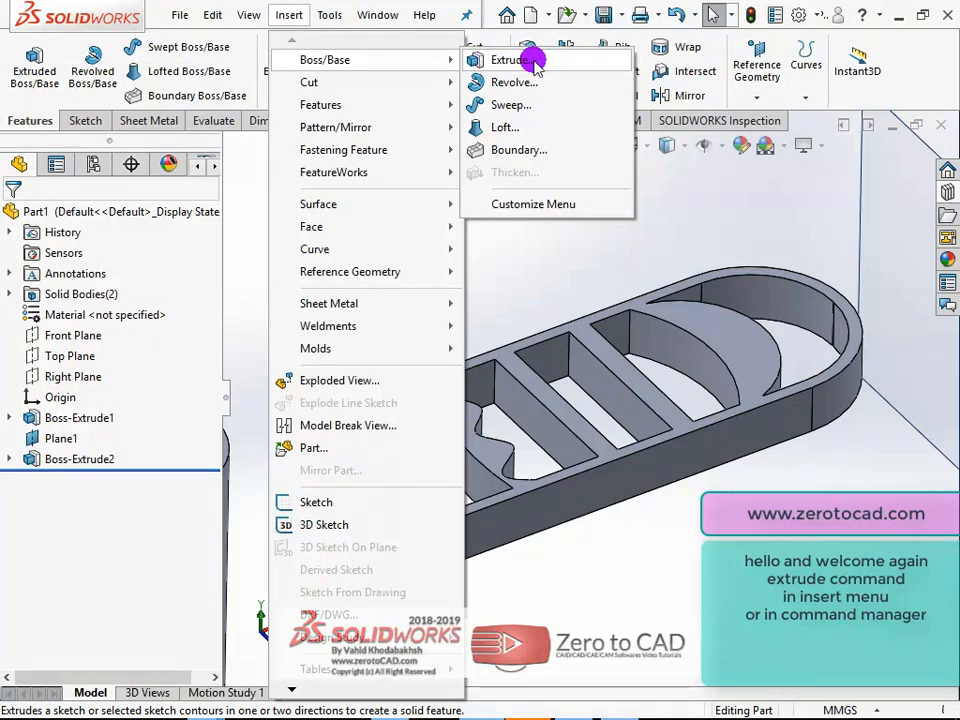
pyautogui.click(193, 146)
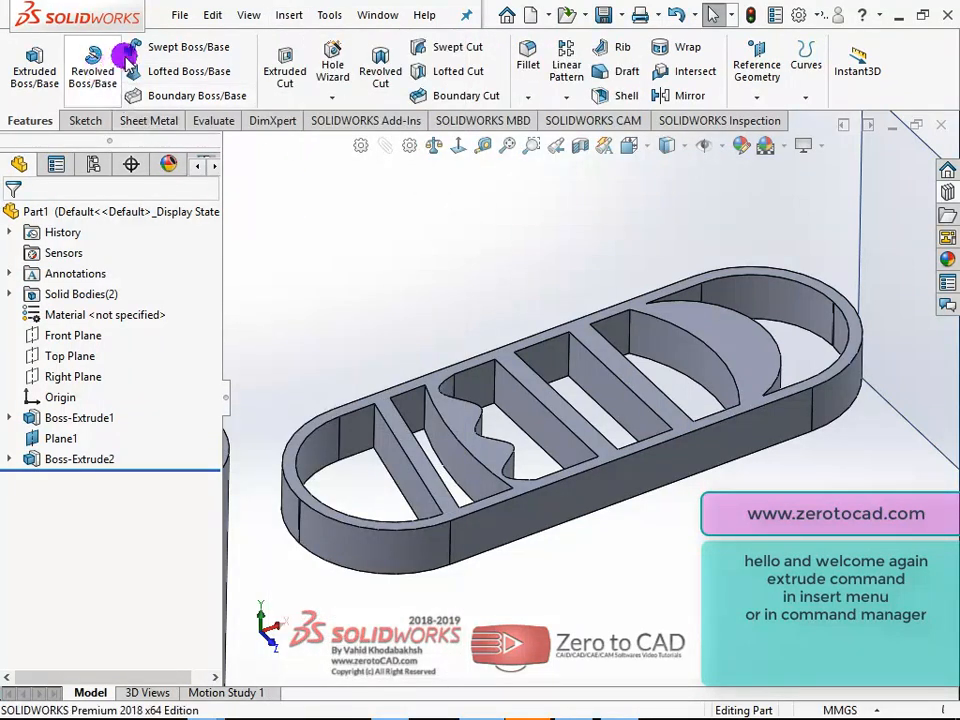
pyautogui.click(74, 121)
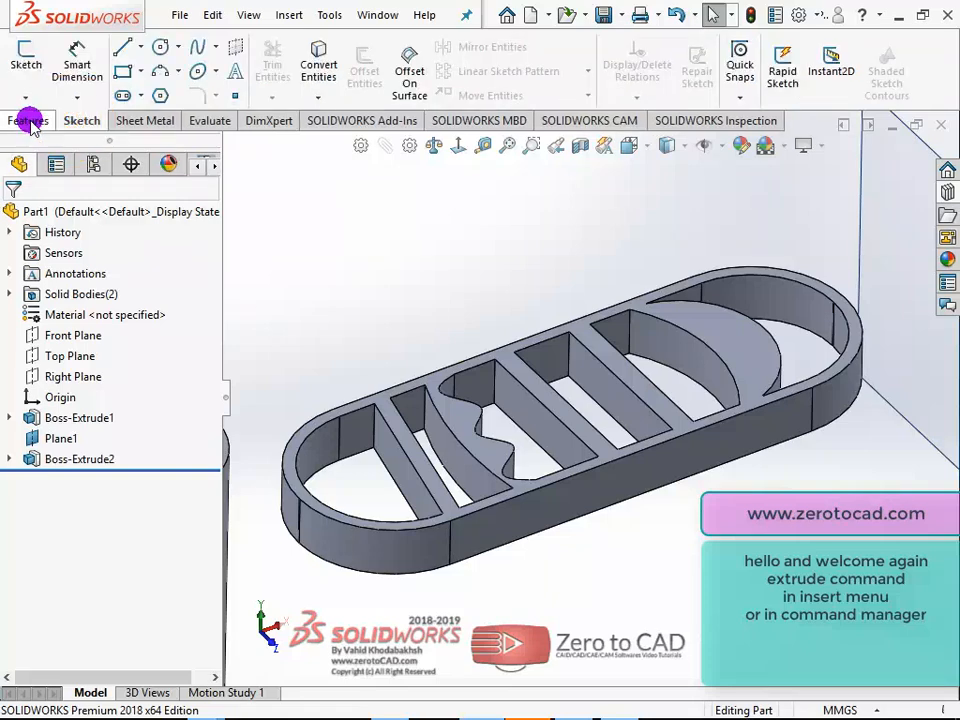
pyautogui.click(29, 121)
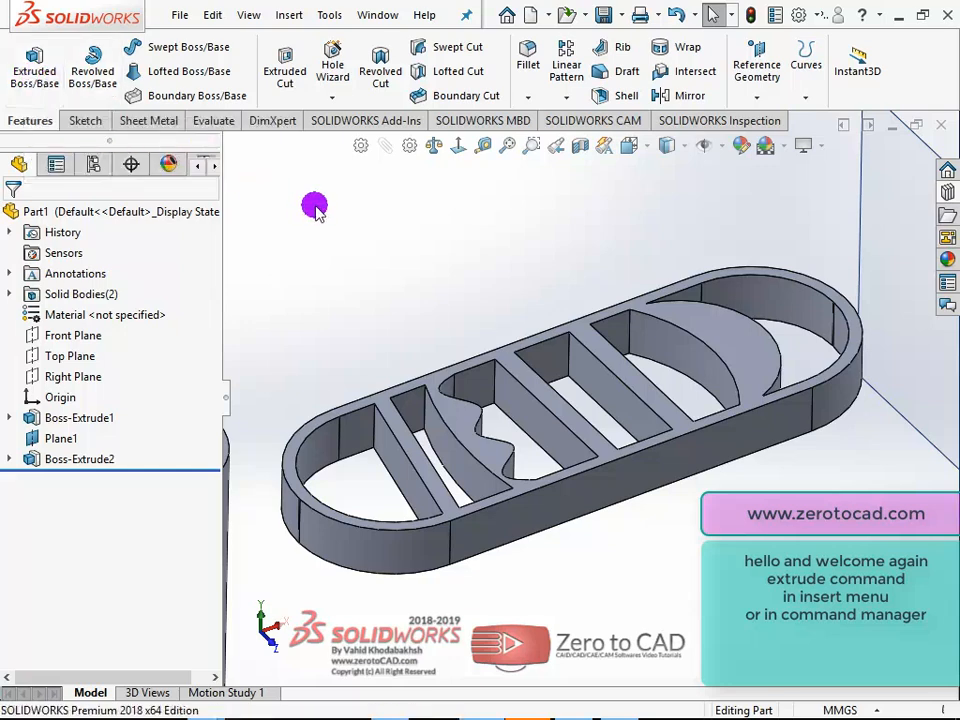
# - Start a new sketch on the flat side face of the straight rib in the middle of the slotted frame
pyautogui.scroll(-5, 600, 402)
pyautogui.click(600, 388)
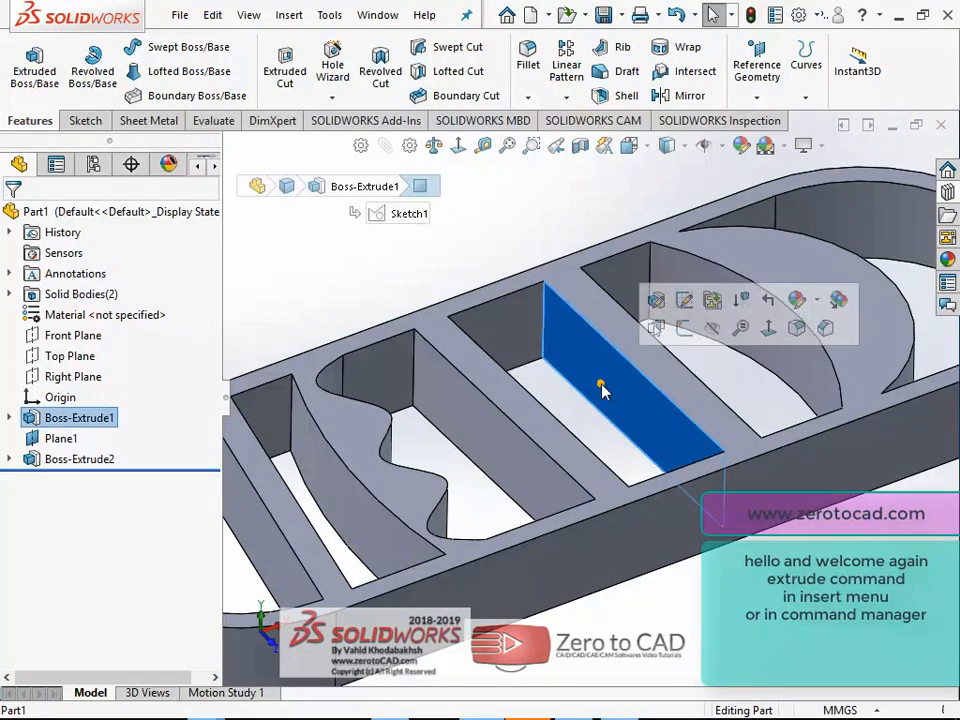
pyautogui.click(682, 330)
pyautogui.scroll(-3, 636, 392)
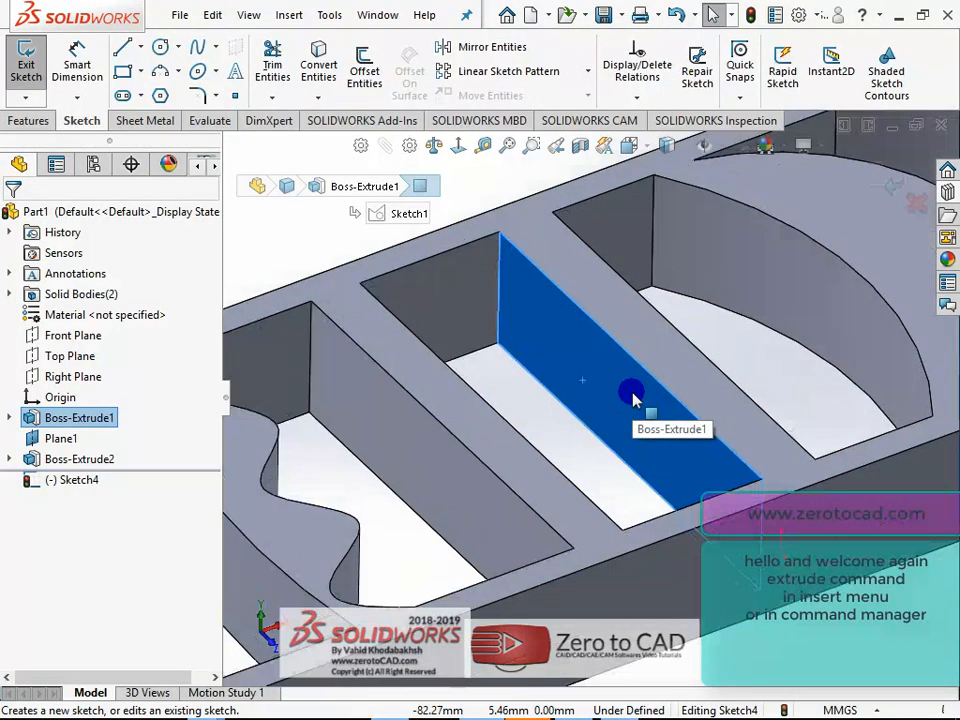
pyautogui.scroll(5, 632, 398)
pyautogui.scroll(-6, 662, 403)
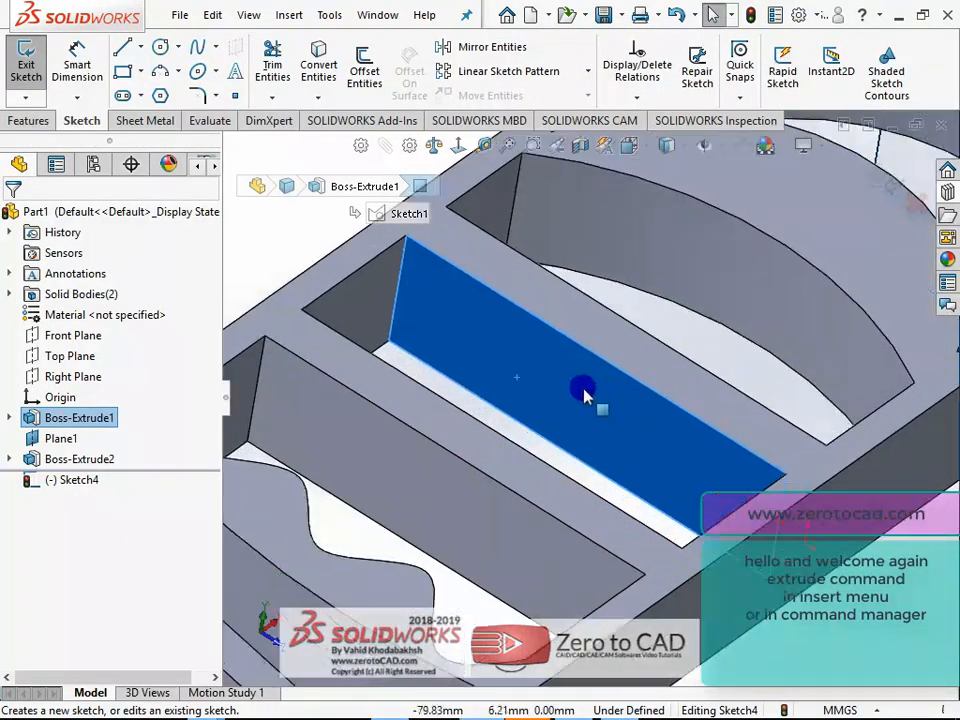
# - Sketch a circle of about 15 mm radius near the middle of the rib's side face
pyautogui.click(160, 47)
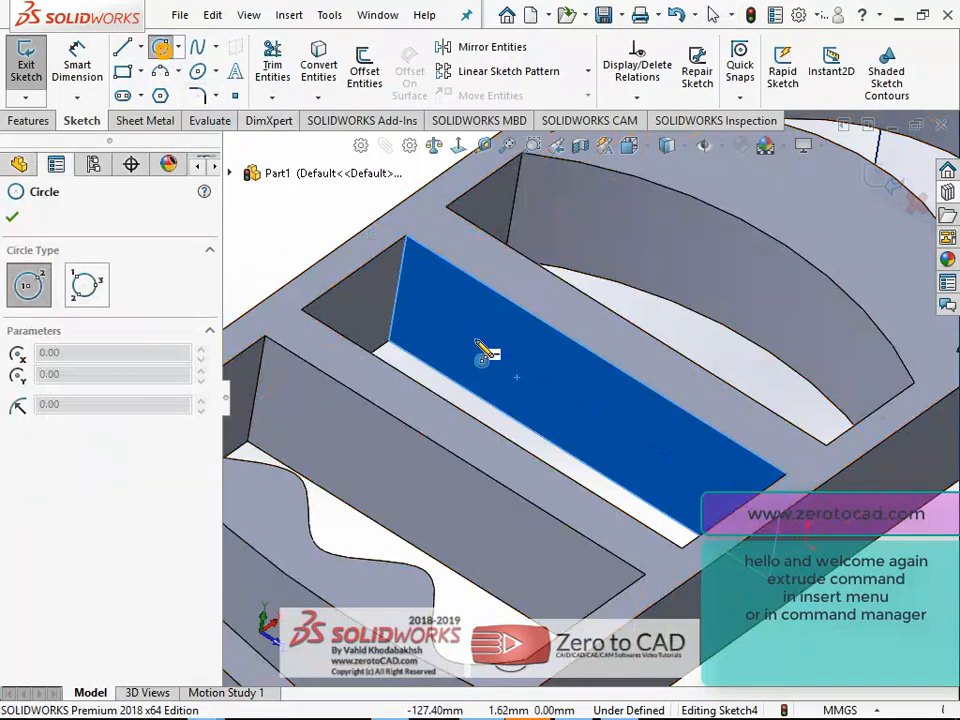
pyautogui.click(562, 400)
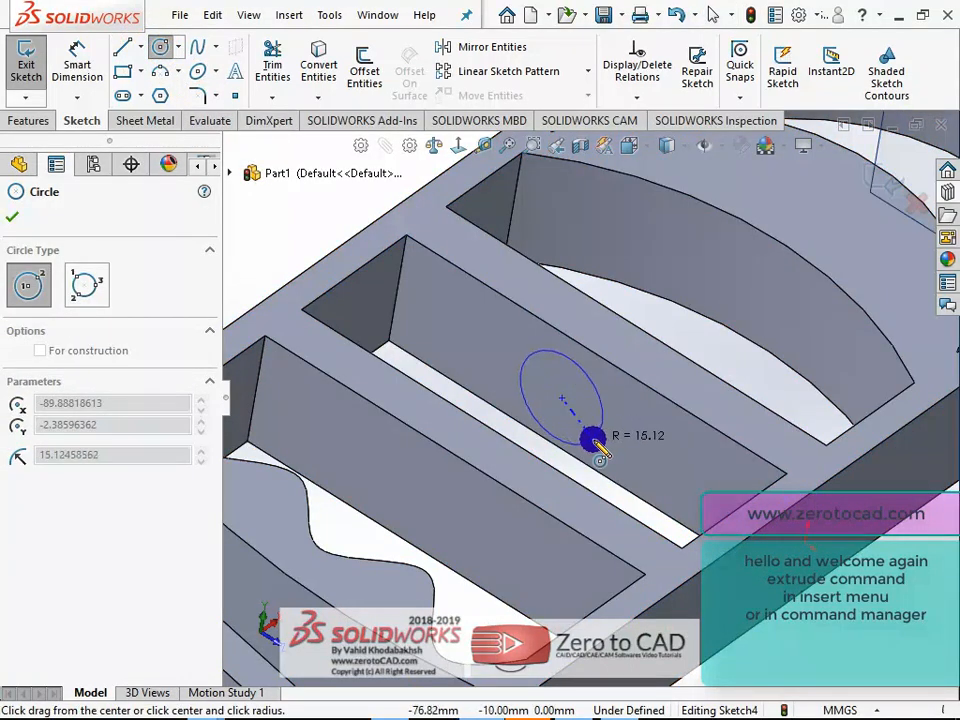
pyautogui.click(593, 440)
pyautogui.moveTo(564, 397); pyautogui.dragTo(499, 332, button='middle')
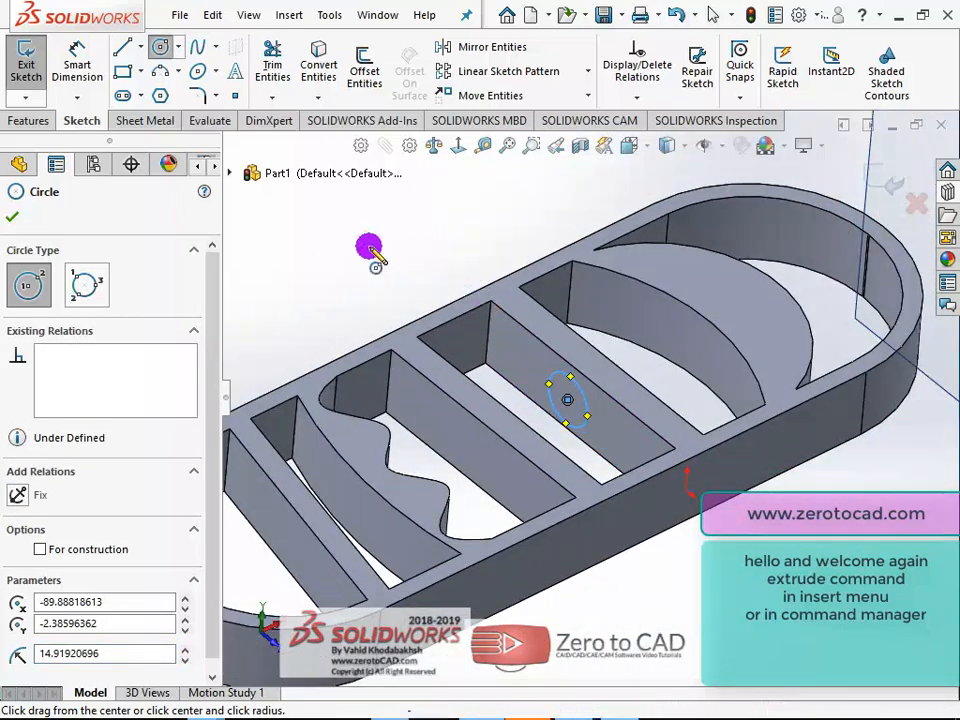
pyautogui.click(12, 216)
# - Start a boss extrusion of the circle and set its blind depth to 20 mm
pyautogui.click(29, 120)
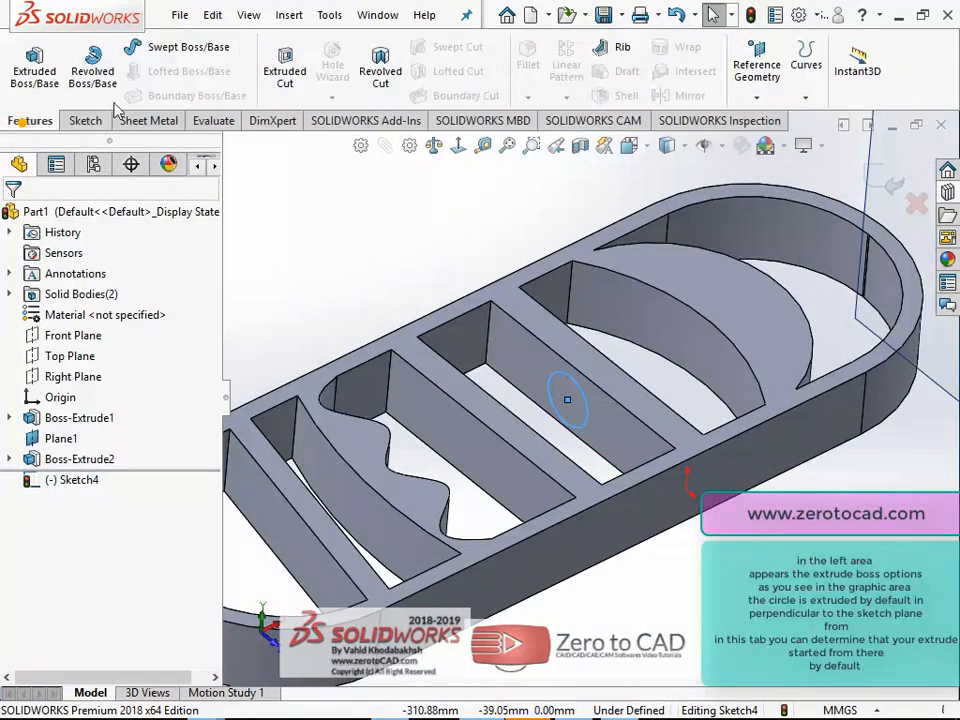
pyautogui.click(35, 70)
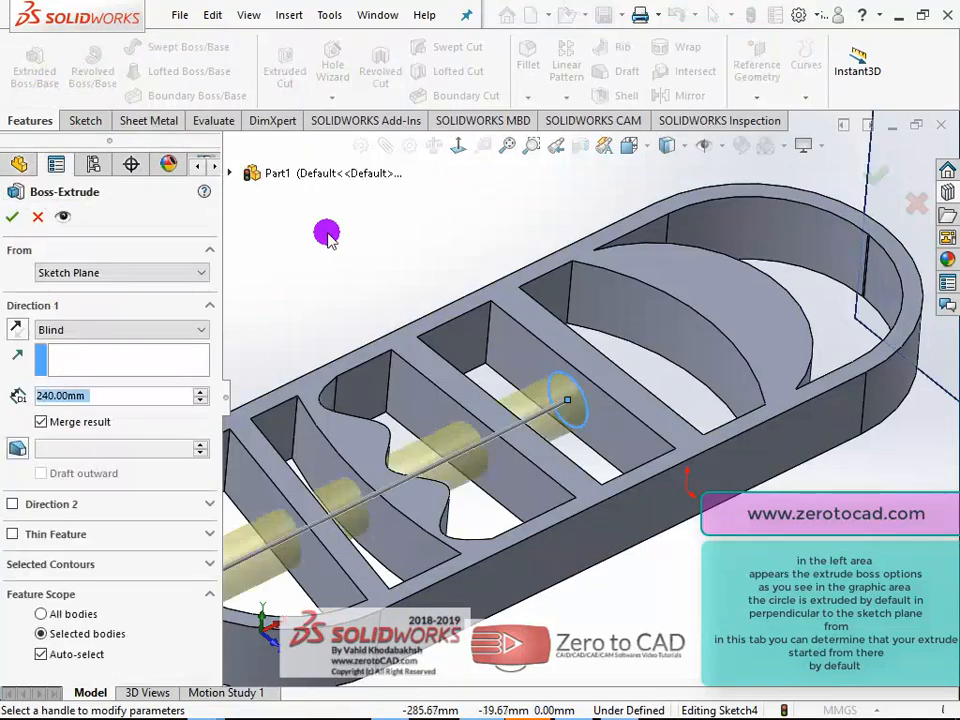
pyautogui.click(200, 401)
pyautogui.click(200, 401)
pyautogui.click(200, 401)
pyautogui.click(200, 401)
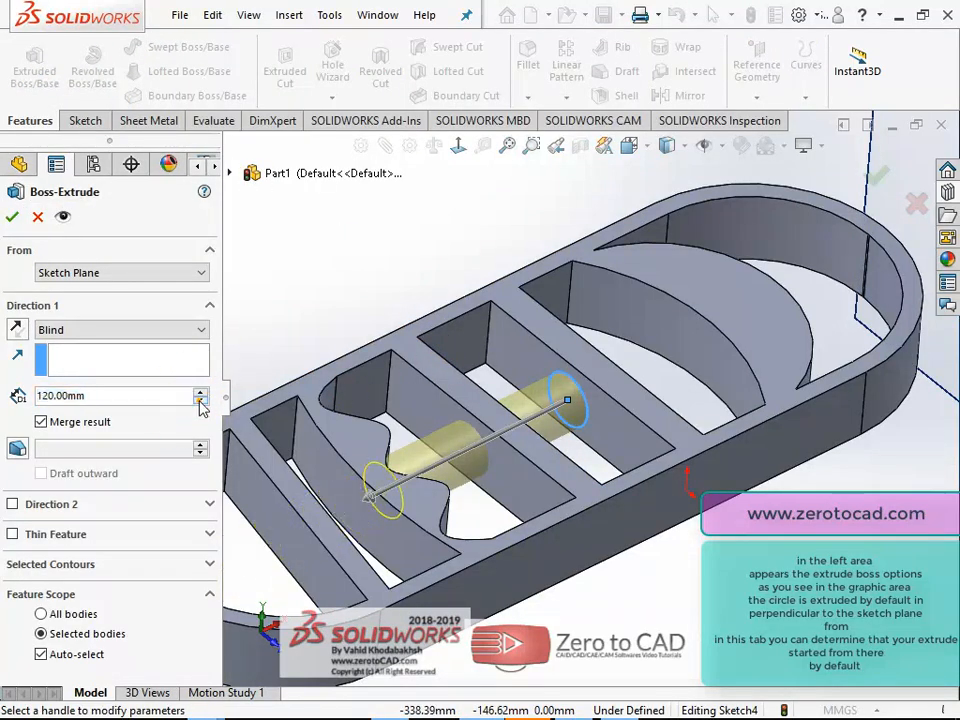
pyautogui.click(200, 401)
pyautogui.click(200, 401)
pyautogui.click(200, 401)
pyautogui.click(200, 401)
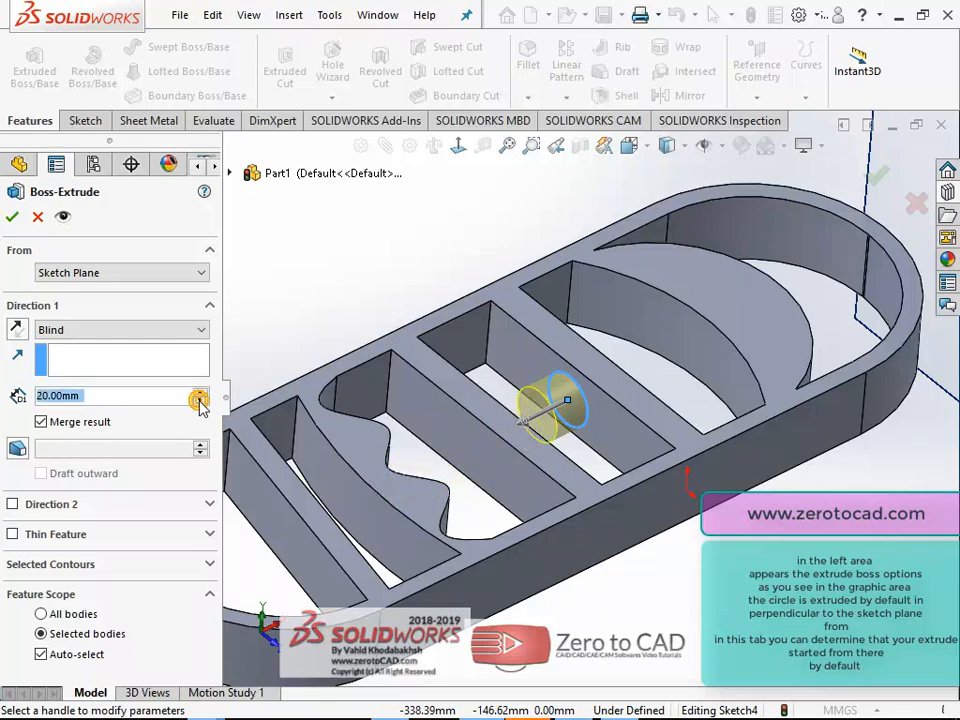
# - Examine the extrusion preview from the sketch plane and the available start condition options
pyautogui.moveTo(452, 311); pyautogui.dragTo(495, 340, button='middle')
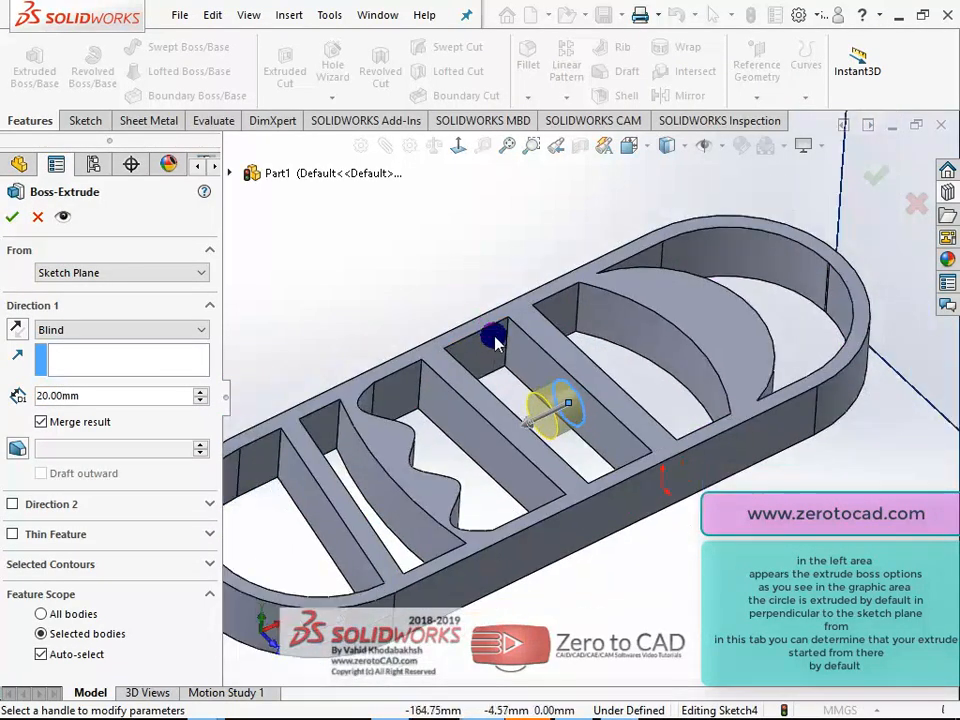
pyautogui.scroll(-5, 565, 418)
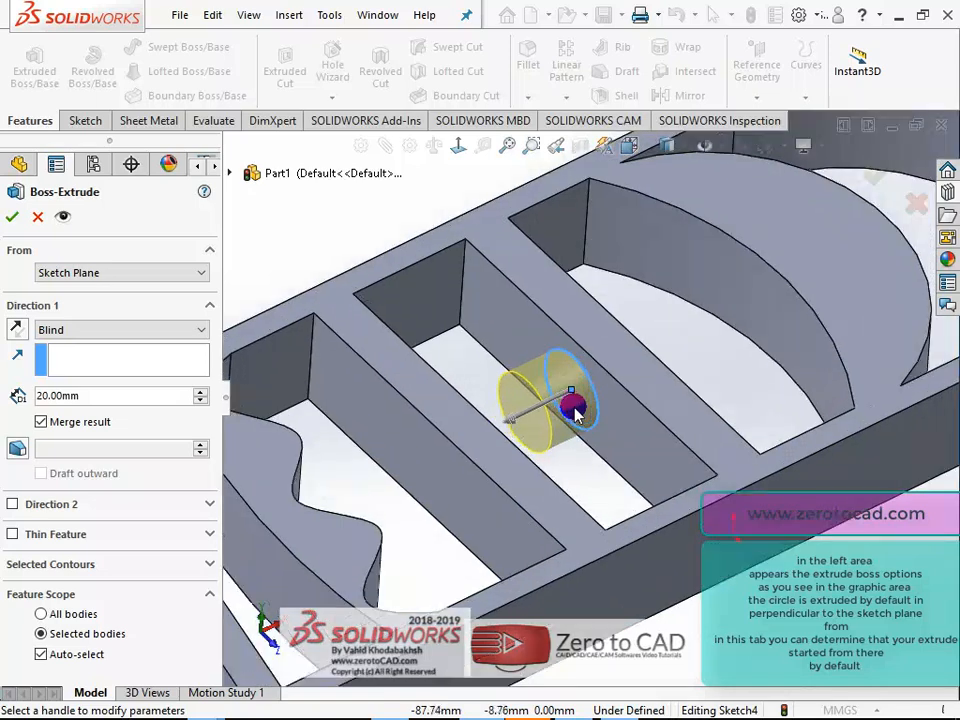
pyautogui.scroll(-2, 575, 412)
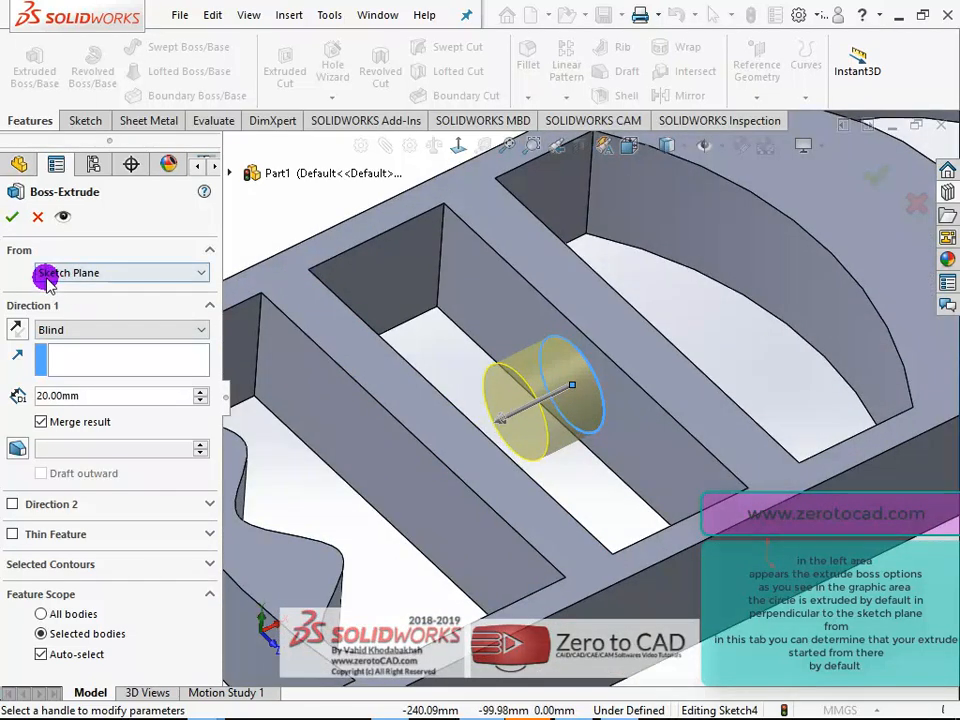
pyautogui.scroll(-2, 596, 385)
pyautogui.moveTo(598, 372)
pyautogui.mouseDown(button='middle')
pyautogui.moveTo(594, 339)
pyautogui.moveTo(611, 369)
pyautogui.mouseUp(button='middle')
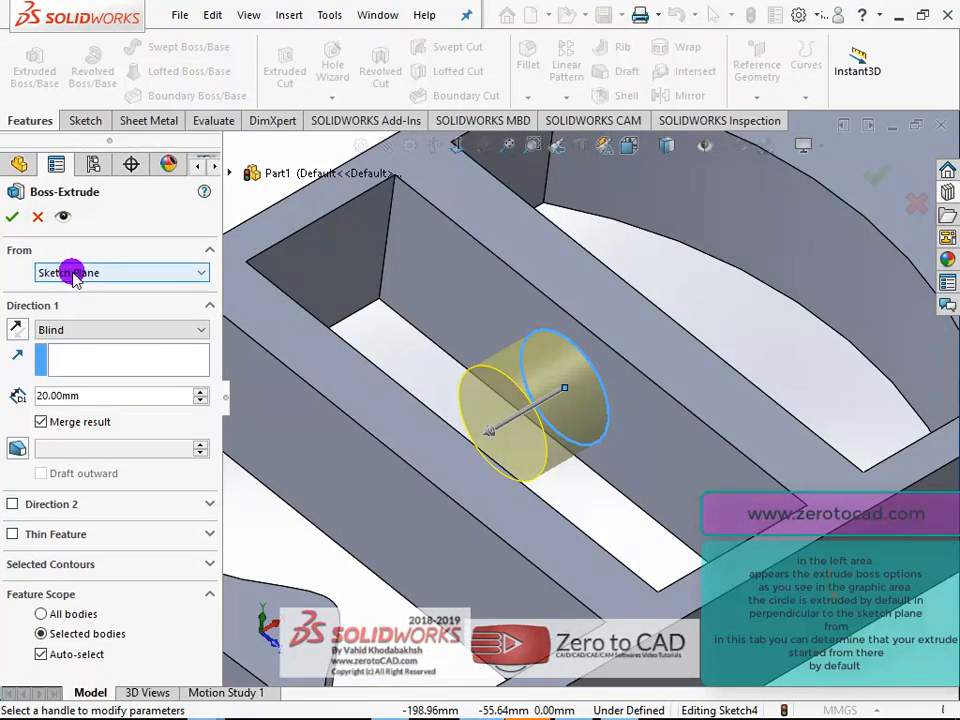
pyautogui.click(120, 275)
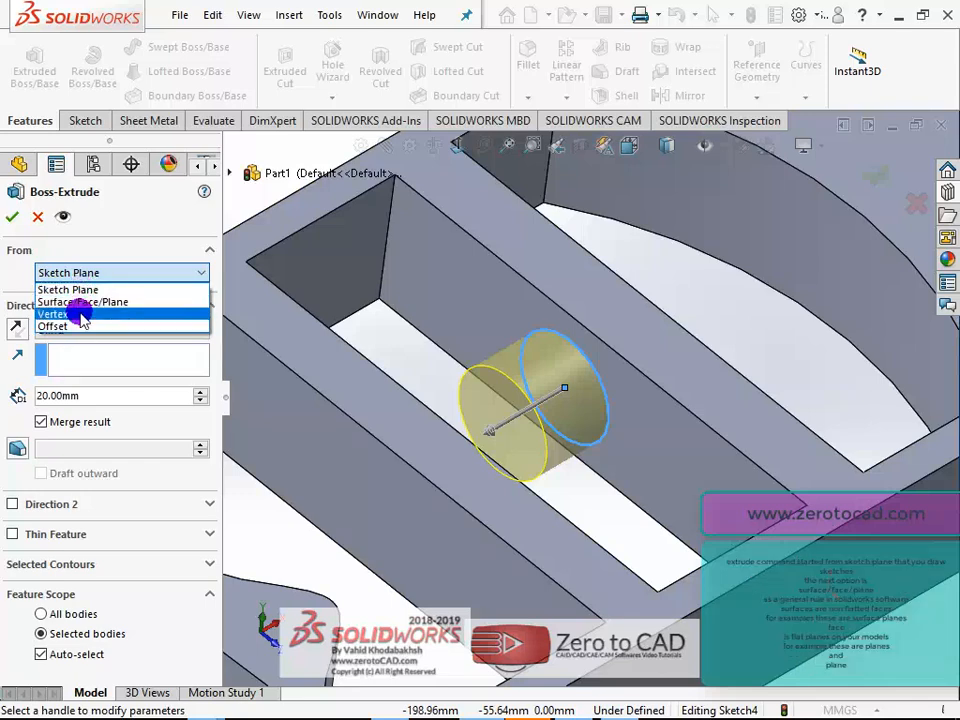
pyautogui.click(107, 272)
pyautogui.scroll(1, 527, 350)
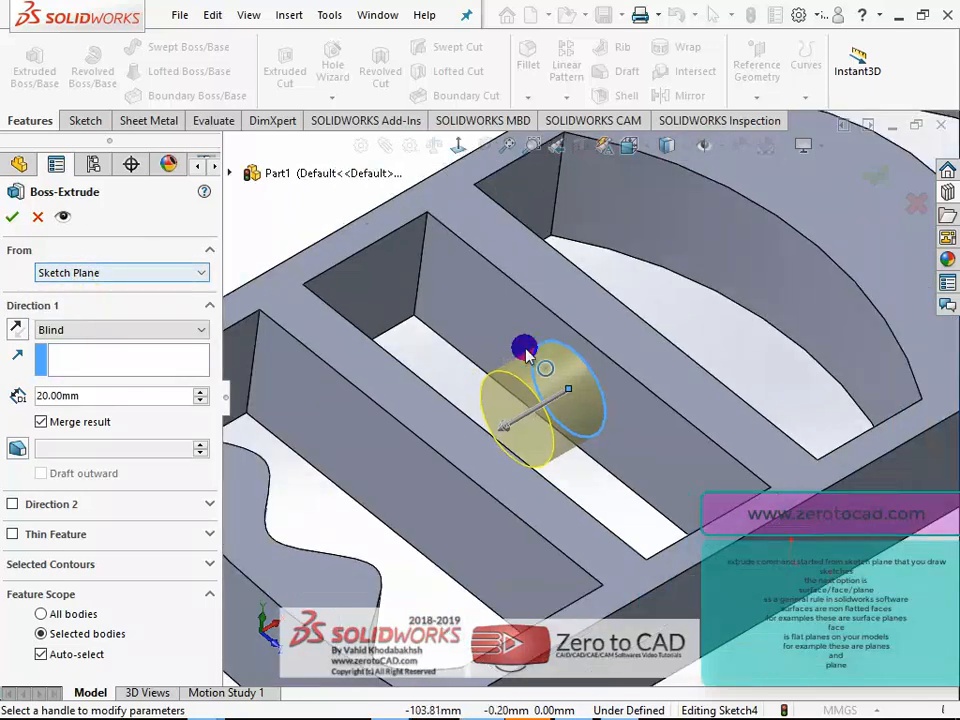
pyautogui.moveTo(526, 352)
pyautogui.mouseDown(button='middle')
pyautogui.moveTo(521, 333)
pyautogui.moveTo(519, 344)
pyautogui.mouseUp(button='middle')
pyautogui.scroll(1, 520, 350)
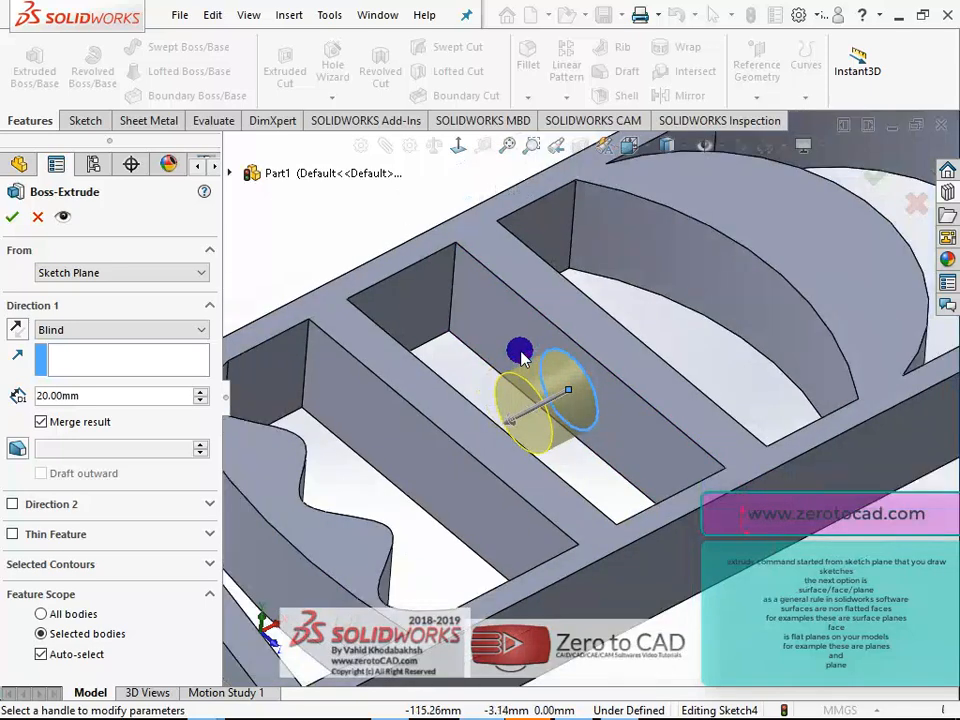
pyautogui.scroll(-1, 520, 351)
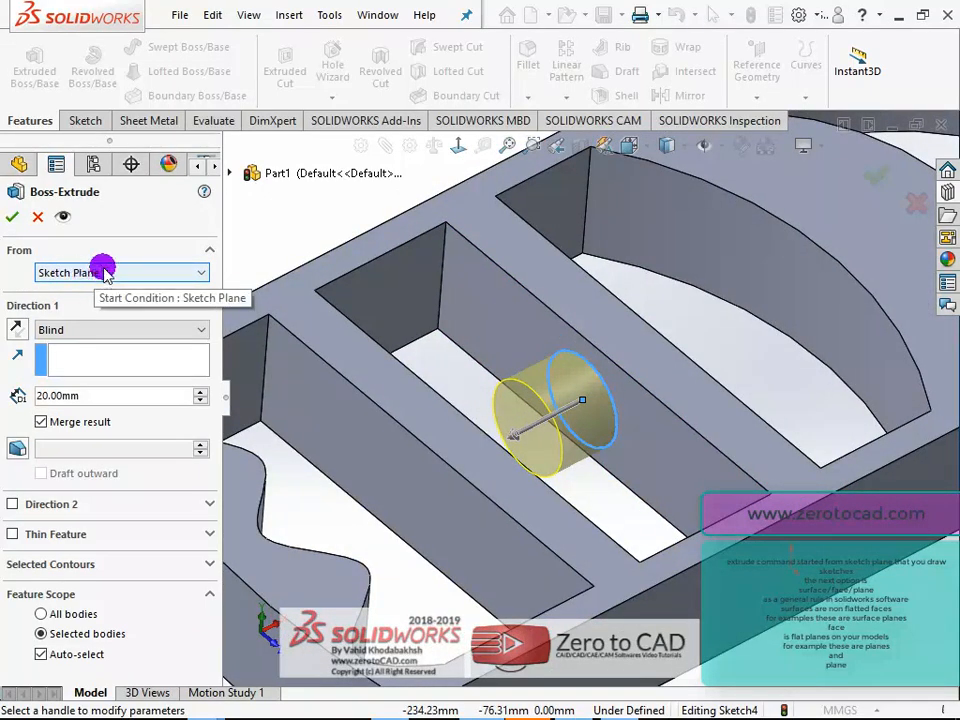
# - Set the extrusion's start condition to Surface/Face/Plane
pyautogui.moveTo(606, 386); pyautogui.dragTo(550, 377, button='middle')
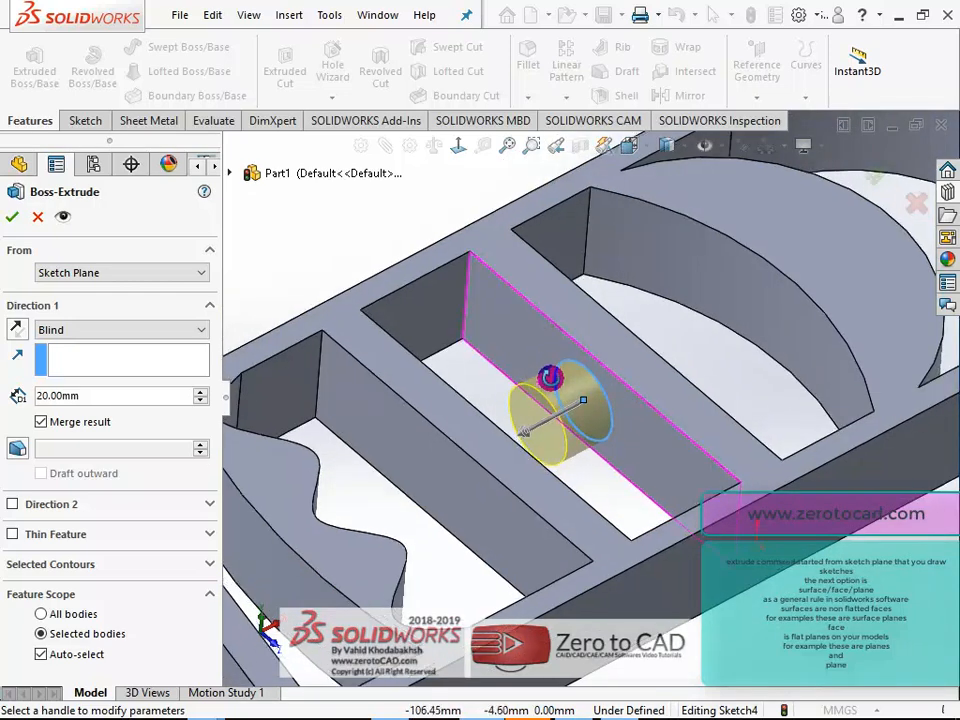
pyautogui.click(103, 273)
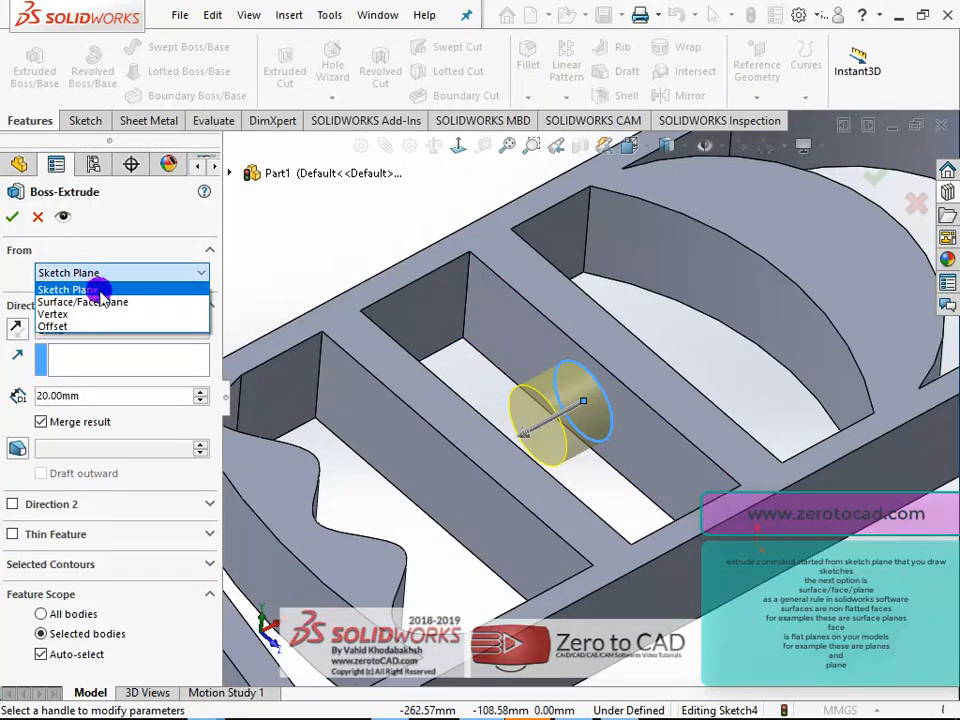
pyautogui.click(90, 302)
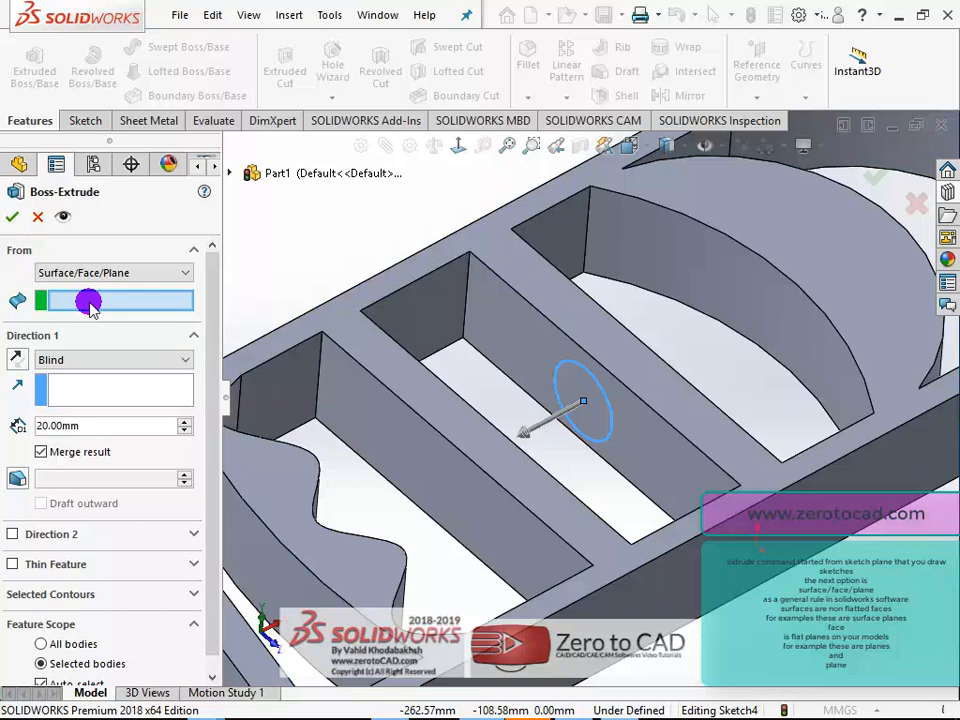
# - Examine the curved faces, flat rib faces and Plane1 as possible starting references for the extrusion
pyautogui.moveTo(542, 343); pyautogui.dragTo(596, 358, button='middle')
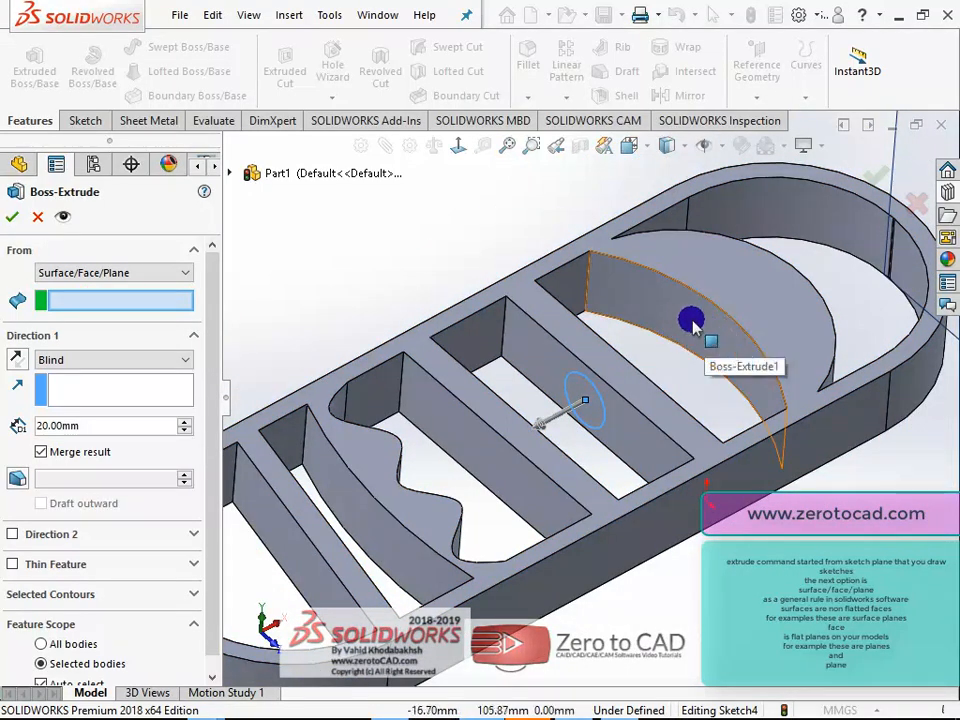
pyautogui.moveTo(706, 332); pyautogui.dragTo(414, 336, button='middle')
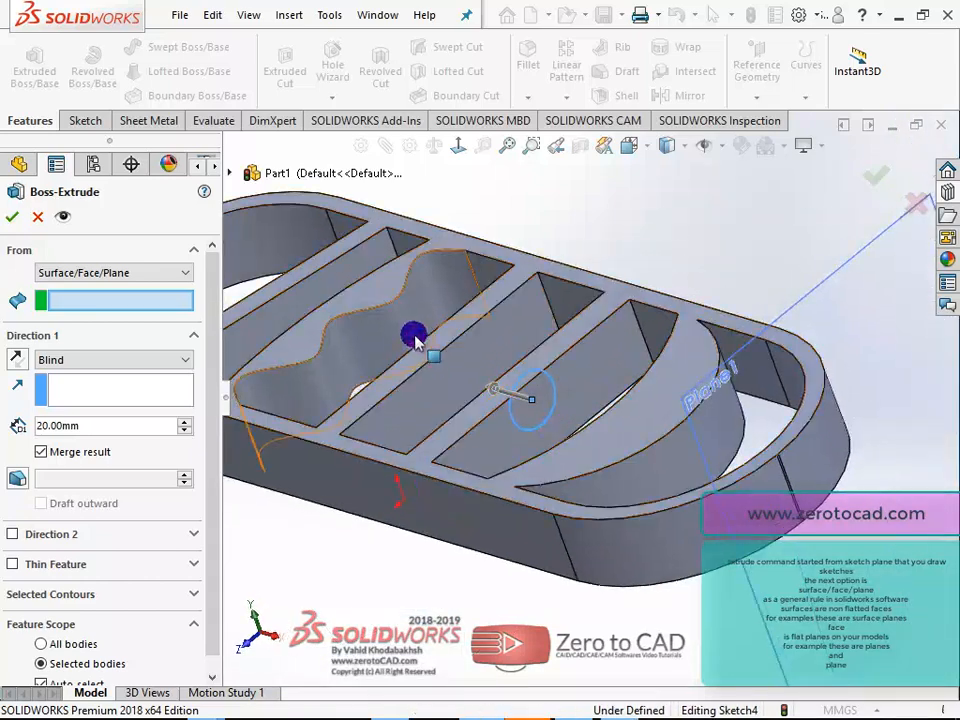
pyautogui.moveTo(394, 390)
pyautogui.mouseDown(button='middle')
pyautogui.moveTo(426, 343)
pyautogui.moveTo(407, 381)
pyautogui.mouseUp(button='middle')
pyautogui.scroll(-5, 415, 395)
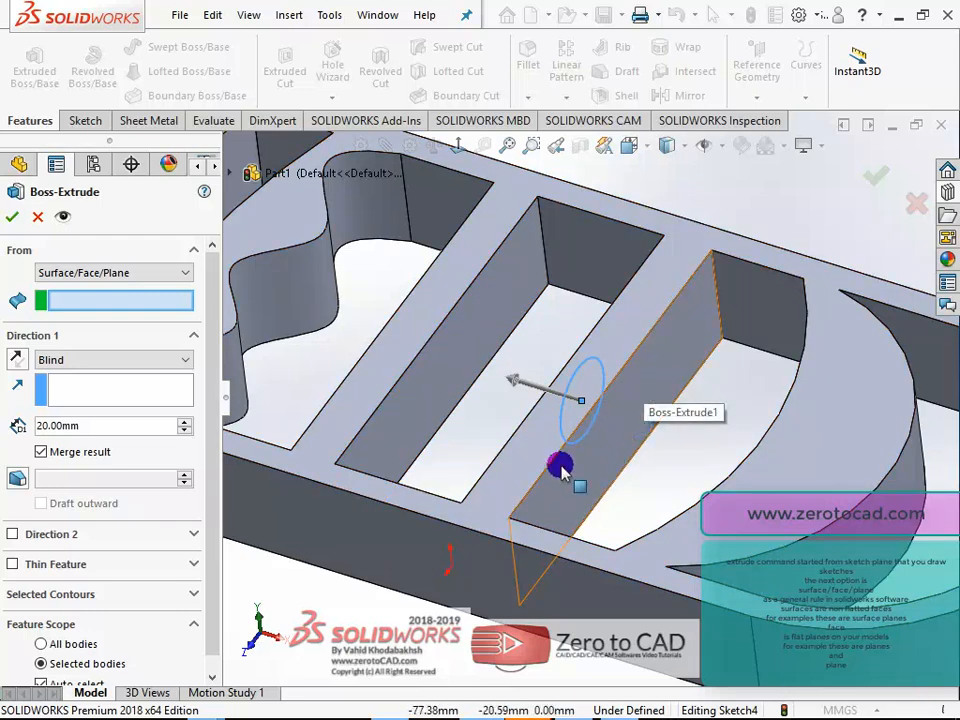
pyautogui.scroll(8, 470, 356)
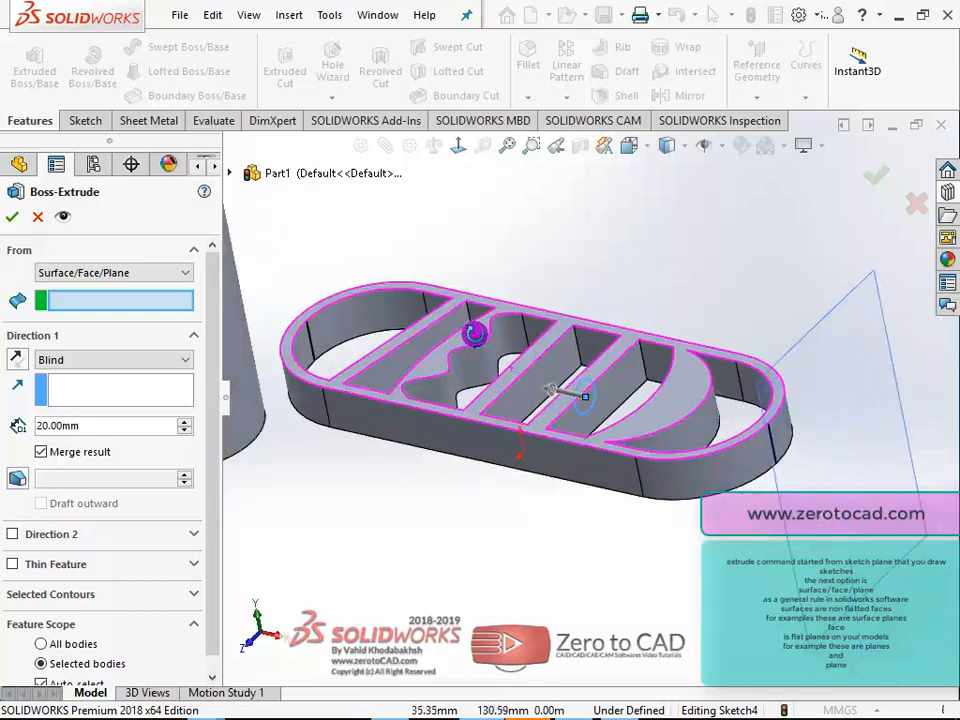
pyautogui.moveTo(474, 392); pyautogui.dragTo(658, 270, button='middle')
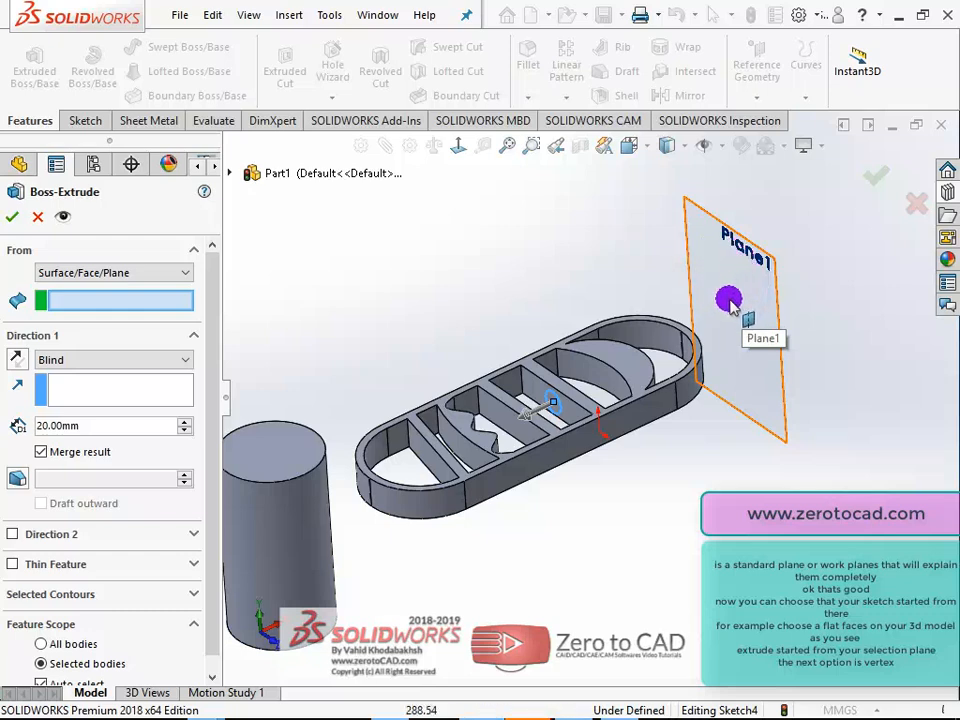
pyautogui.moveTo(590, 281)
pyautogui.mouseDown(button='middle')
pyautogui.moveTo(574, 284)
pyautogui.moveTo(586, 277)
pyautogui.mouseUp(button='middle')
# - Select the flat rib face bordering the wavy-sided slot as the extrusion's starting face and inspect the preview
pyautogui.scroll(-5, 528, 432)
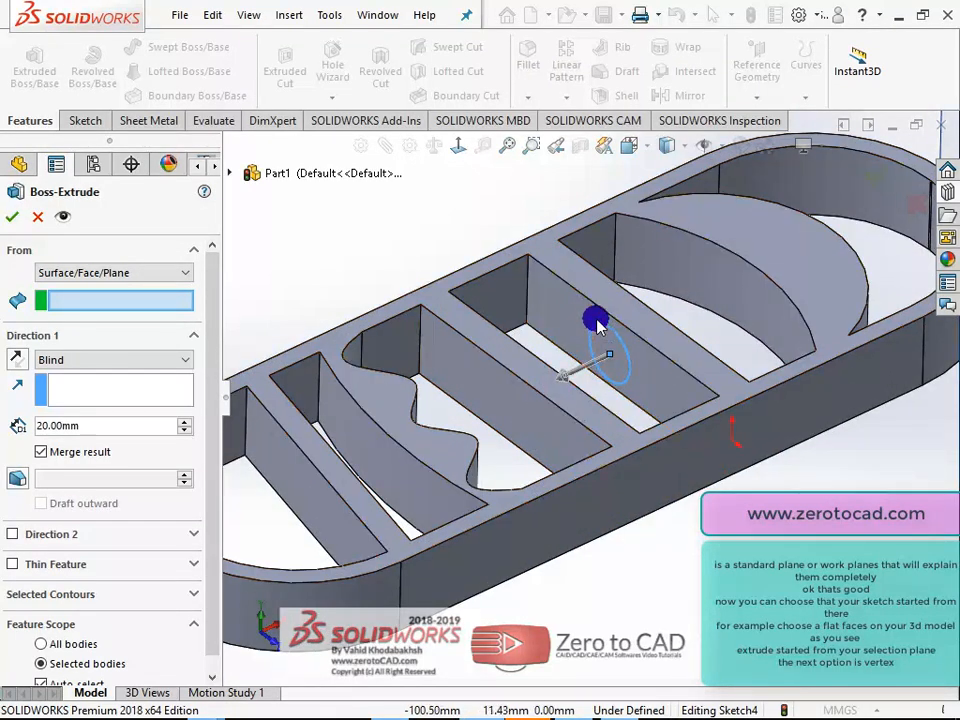
pyautogui.scroll(-3, 604, 328)
pyautogui.scroll(1, 674, 372)
pyautogui.scroll(-1, 705, 383)
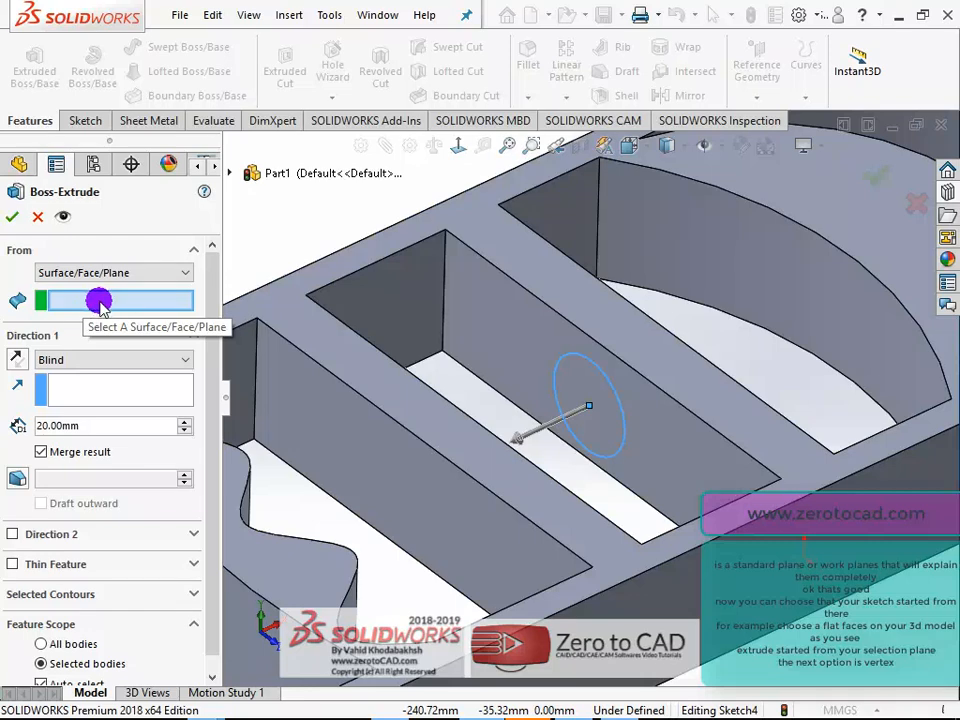
pyautogui.scroll(3, 540, 350)
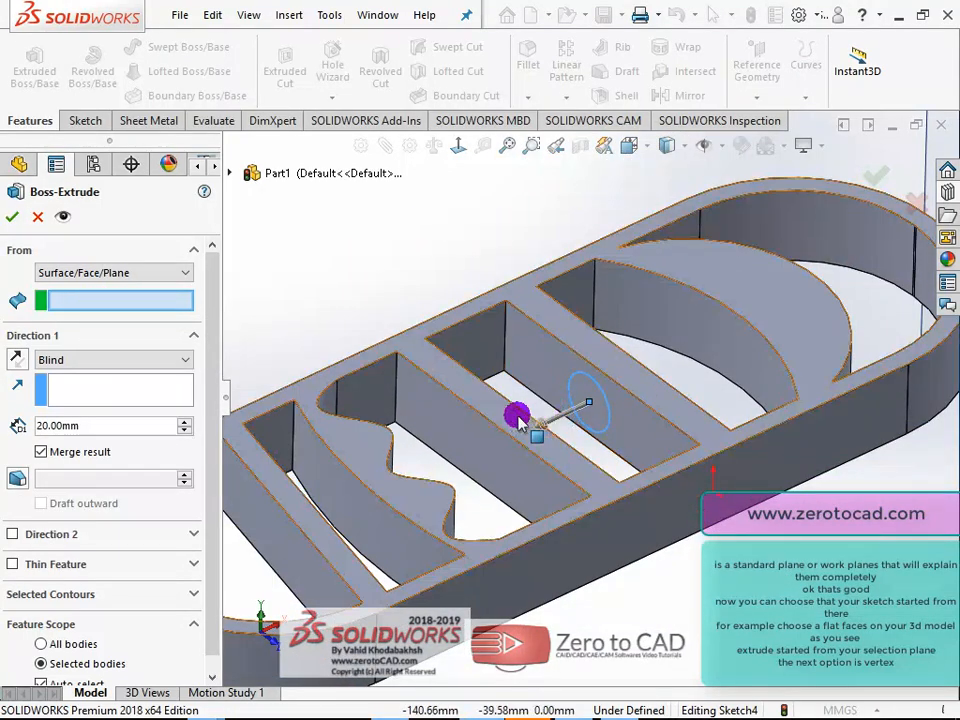
pyautogui.scroll(-1, 516, 413)
pyautogui.scroll(-2, 518, 420)
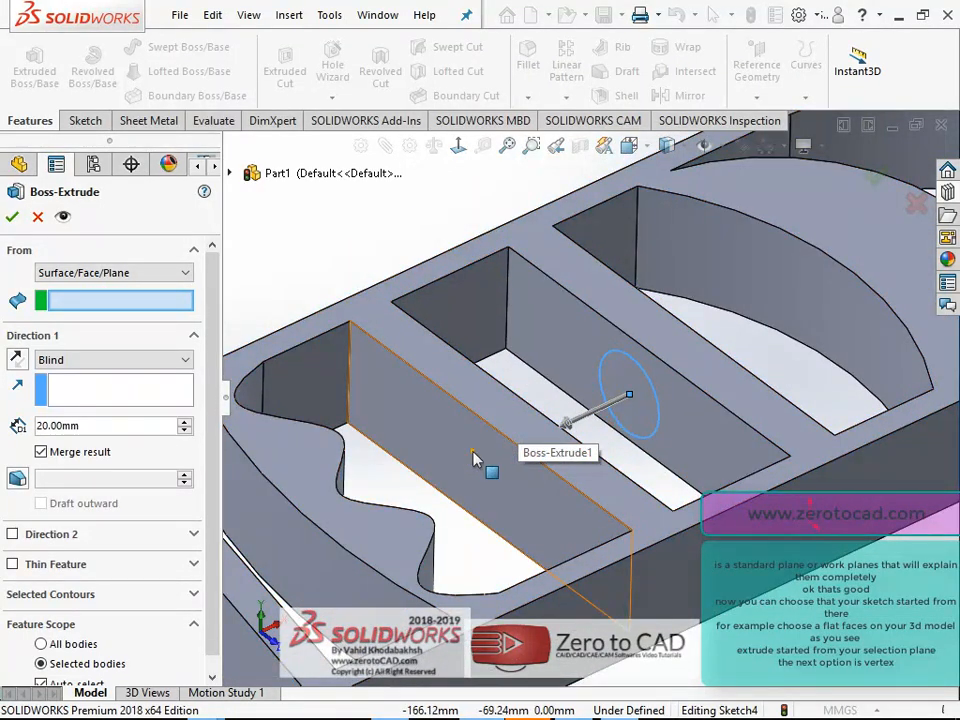
pyautogui.click(474, 458)
pyautogui.scroll(2, 521, 422)
pyautogui.scroll(-1, 468, 503)
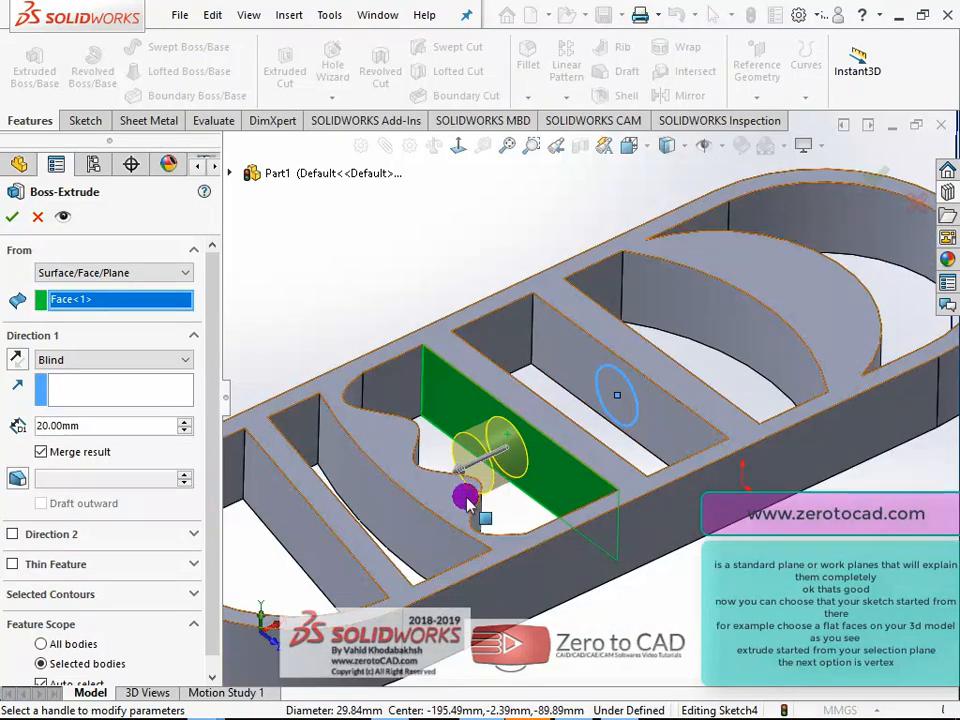
pyautogui.scroll(-2, 478, 498)
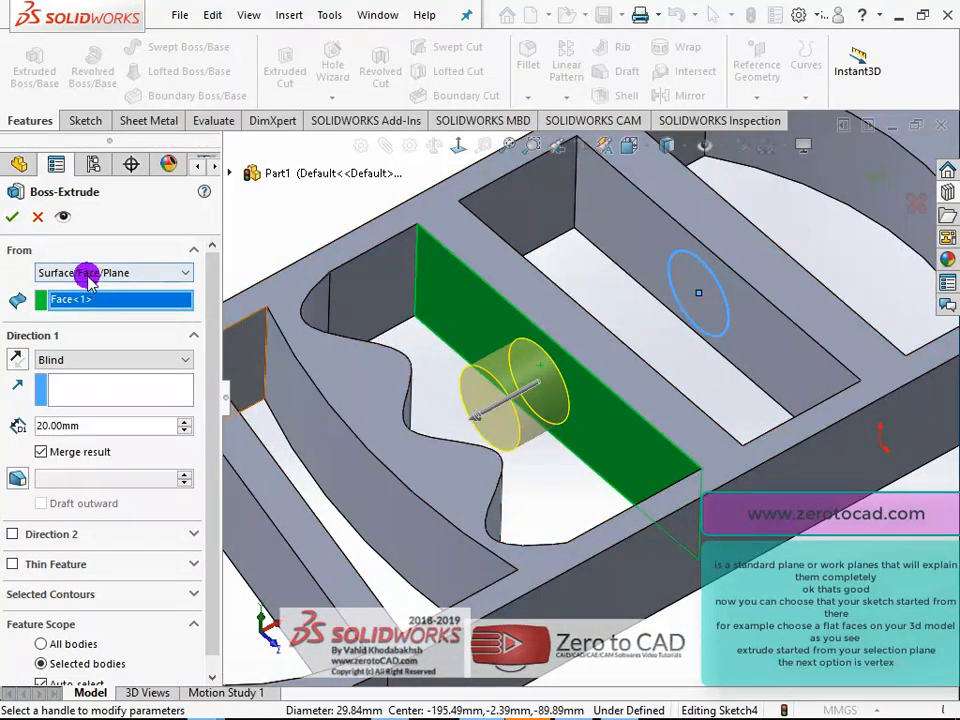
pyautogui.scroll(1, 610, 368)
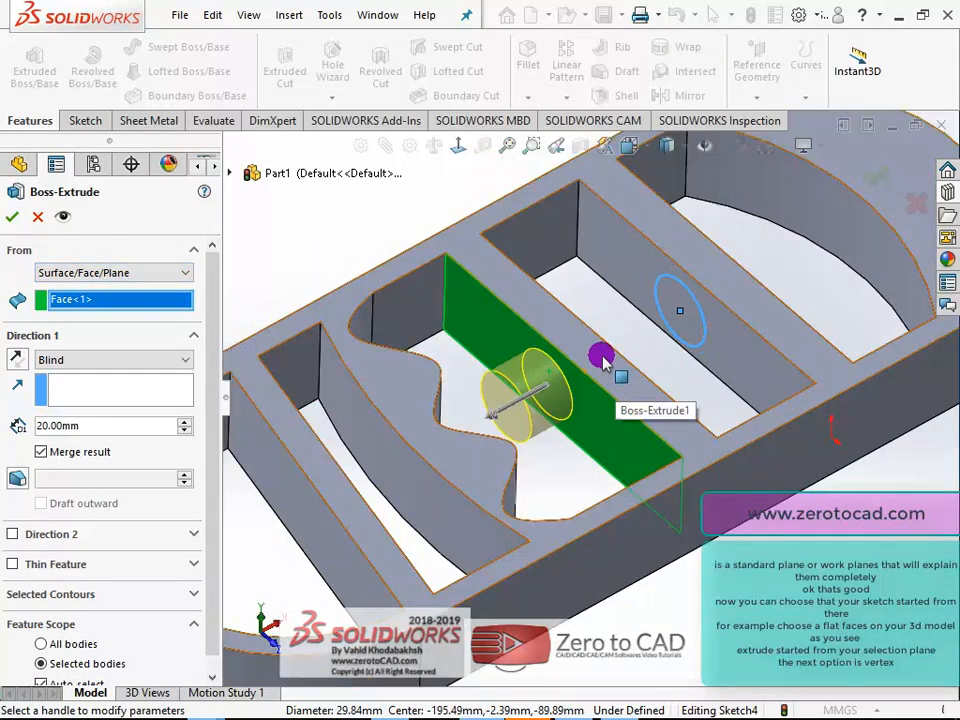
pyautogui.moveTo(603, 362); pyautogui.dragTo(595, 330, button='middle')
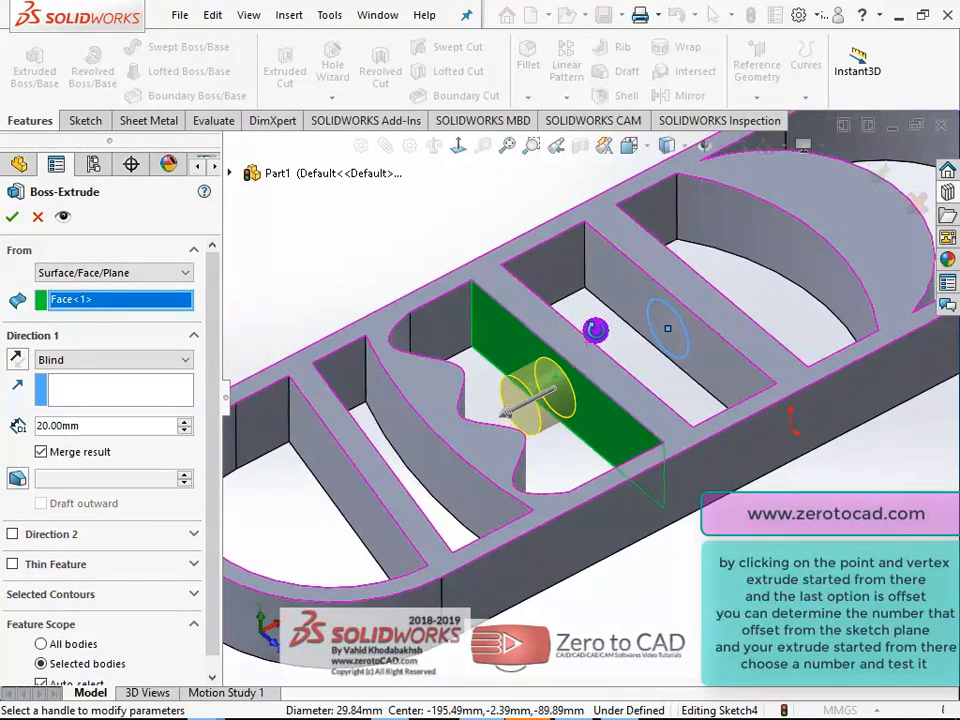
# - Set the extrusion's start condition to Vertex and pick the upper back corner of the rib face carrying the circle
pyautogui.click(150, 272)
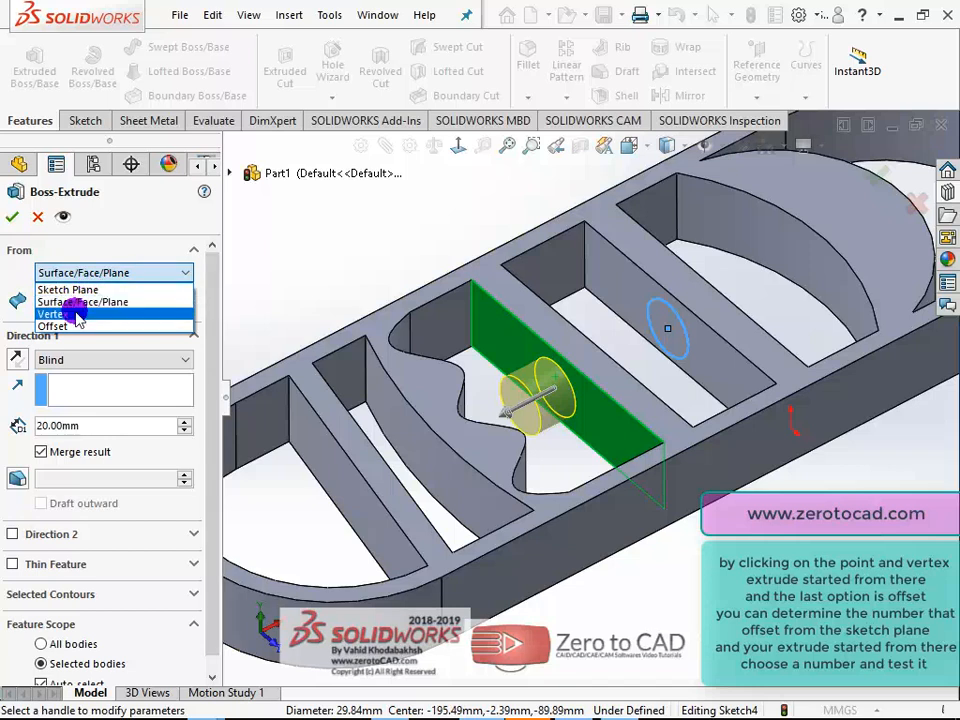
pyautogui.click(77, 314)
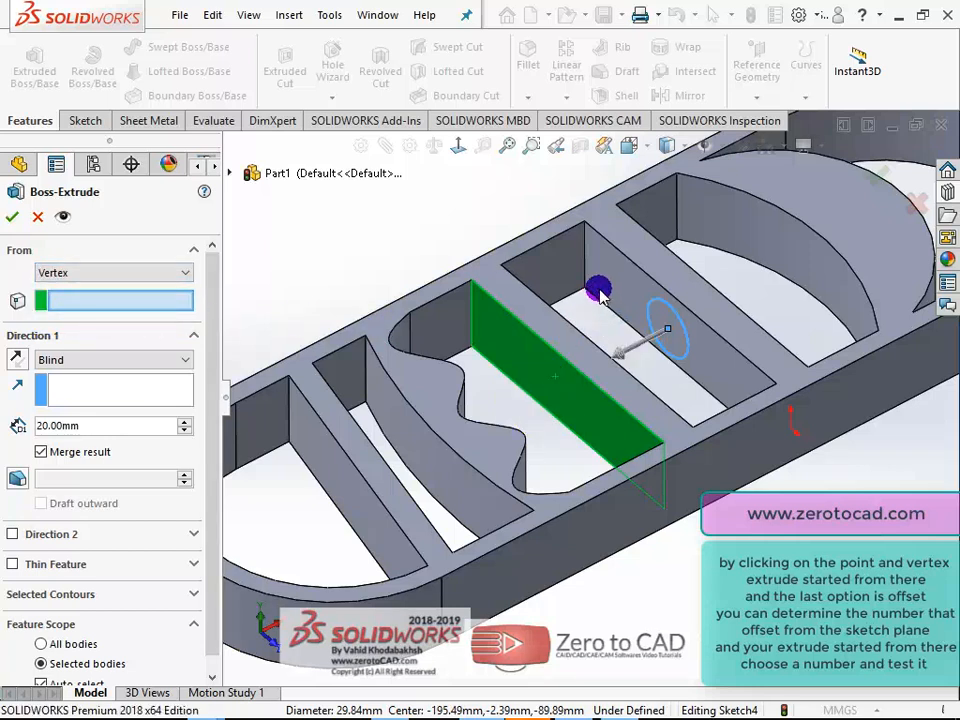
pyautogui.click(586, 226)
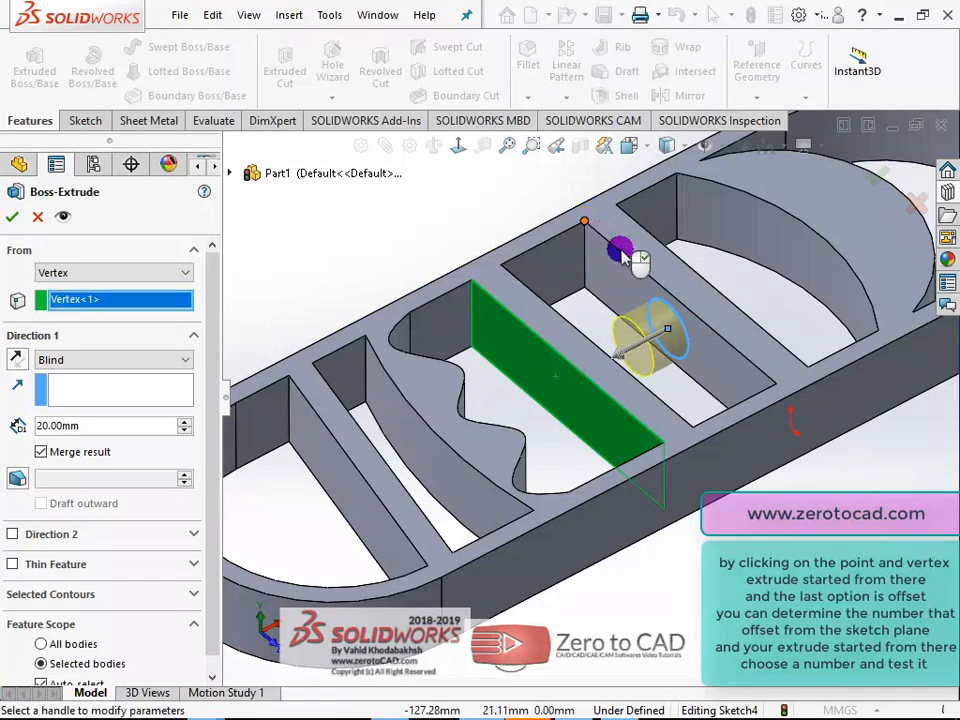
pyautogui.scroll(-2, 632, 281)
pyautogui.scroll(-1, 645, 265)
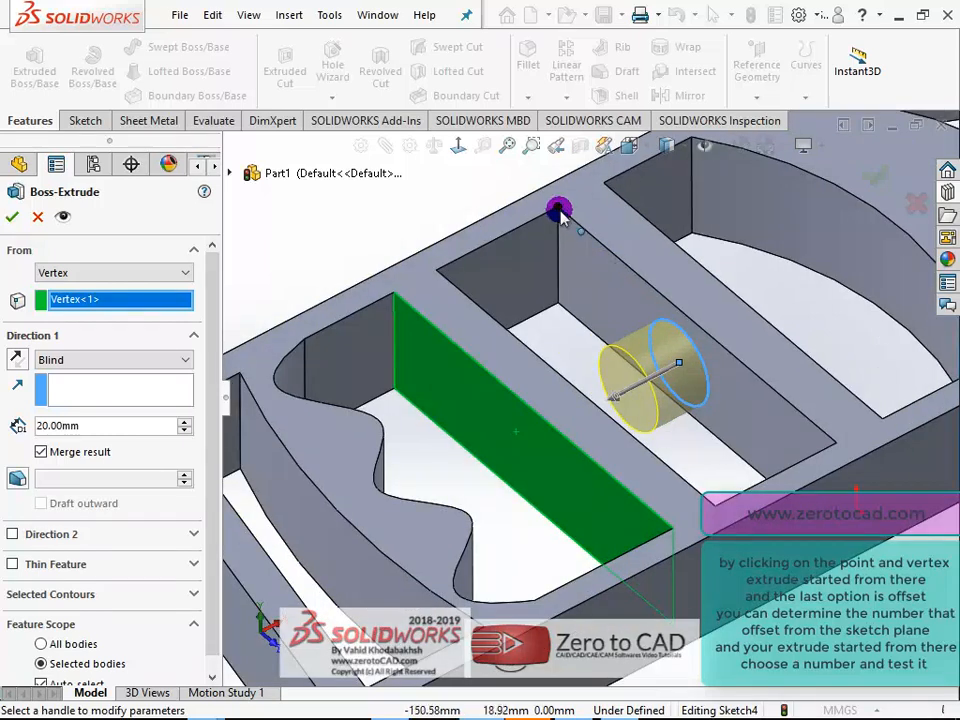
# - Set the extrusion's start condition to Offset with a 10 mm offset and view the preview side-on
pyautogui.click(94, 276)
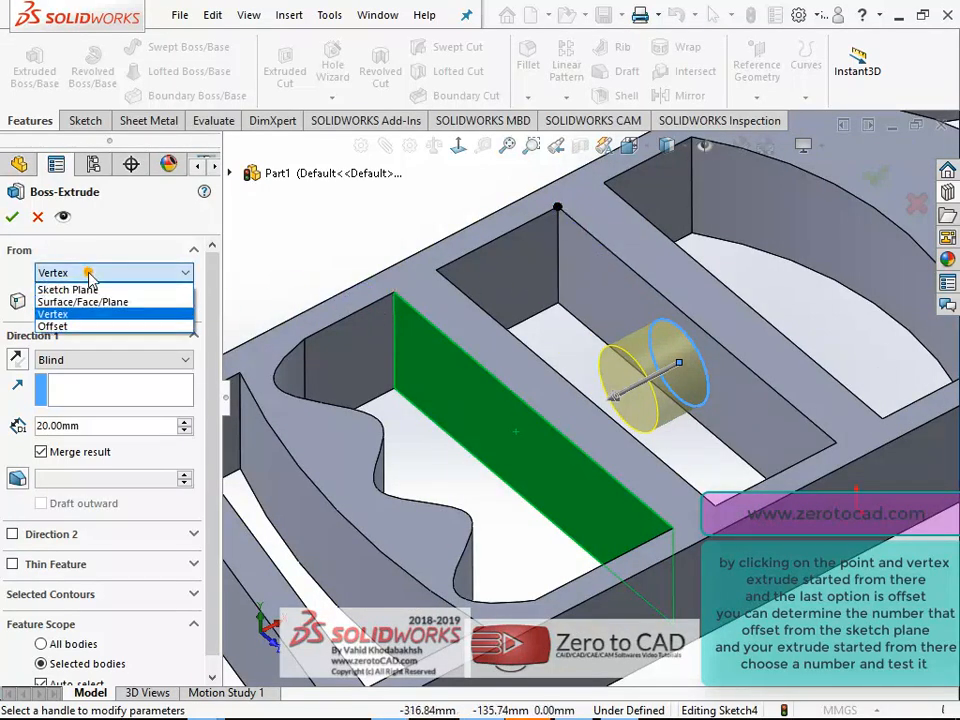
pyautogui.click(70, 326)
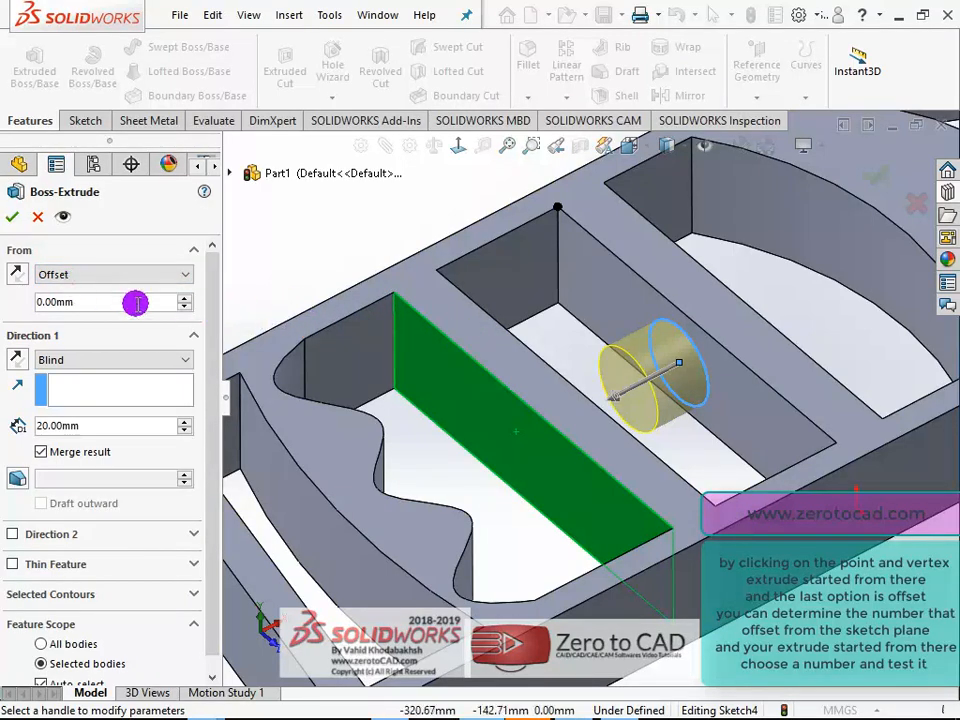
pyautogui.click(184, 296)
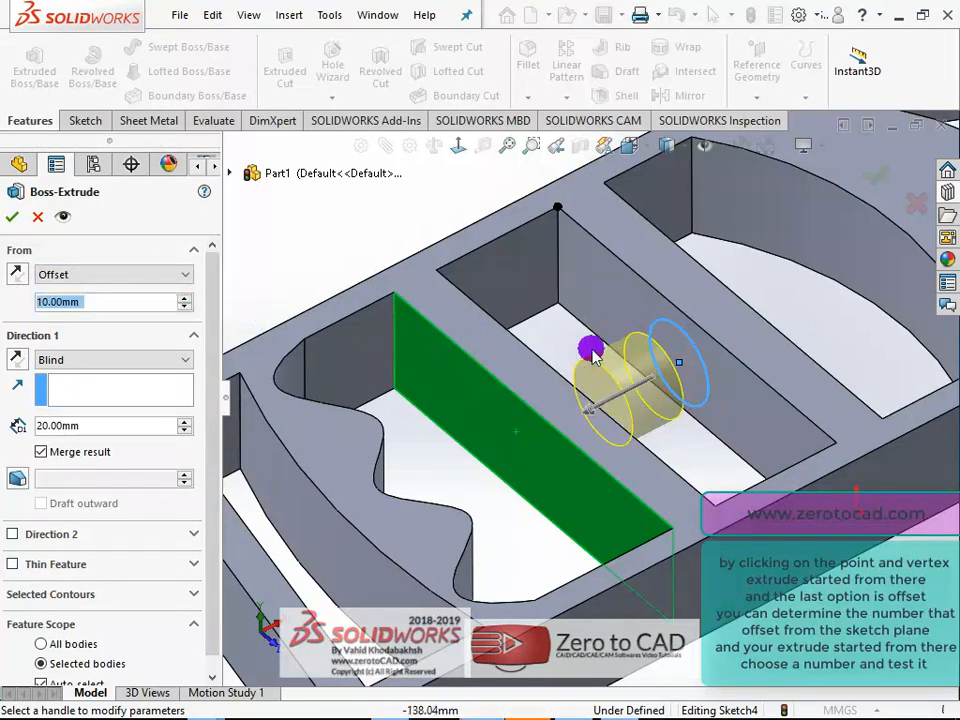
pyautogui.moveTo(579, 349); pyautogui.dragTo(549, 281, button='middle')
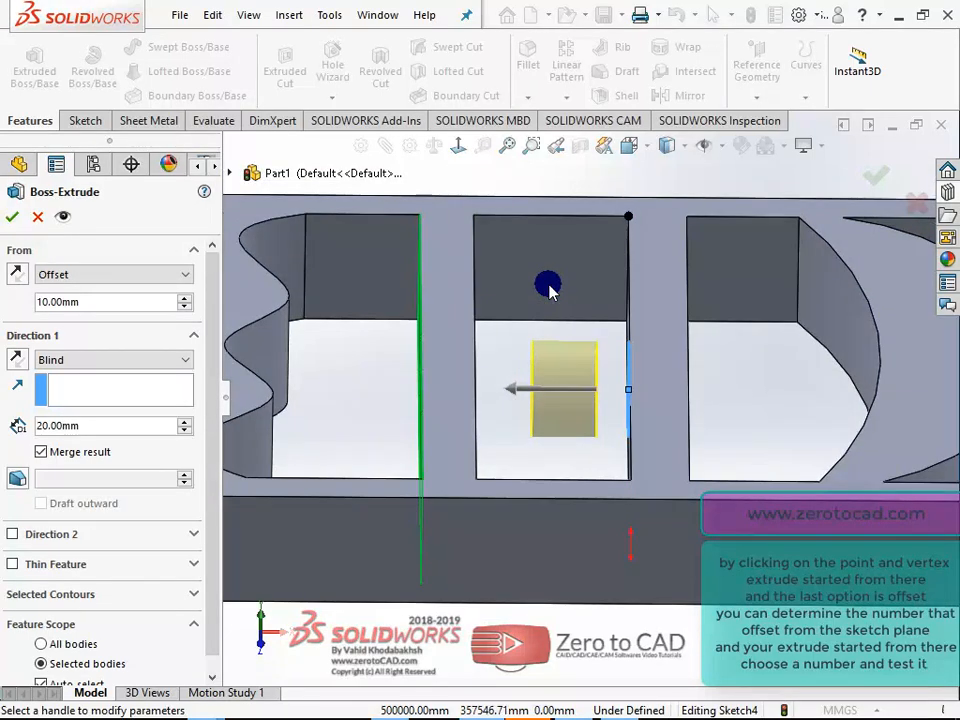
# - Try larger start offsets such as 20 mm and 30 mm, and return the offset to 10 mm
pyautogui.click(186, 298)
pyautogui.click(185, 309)
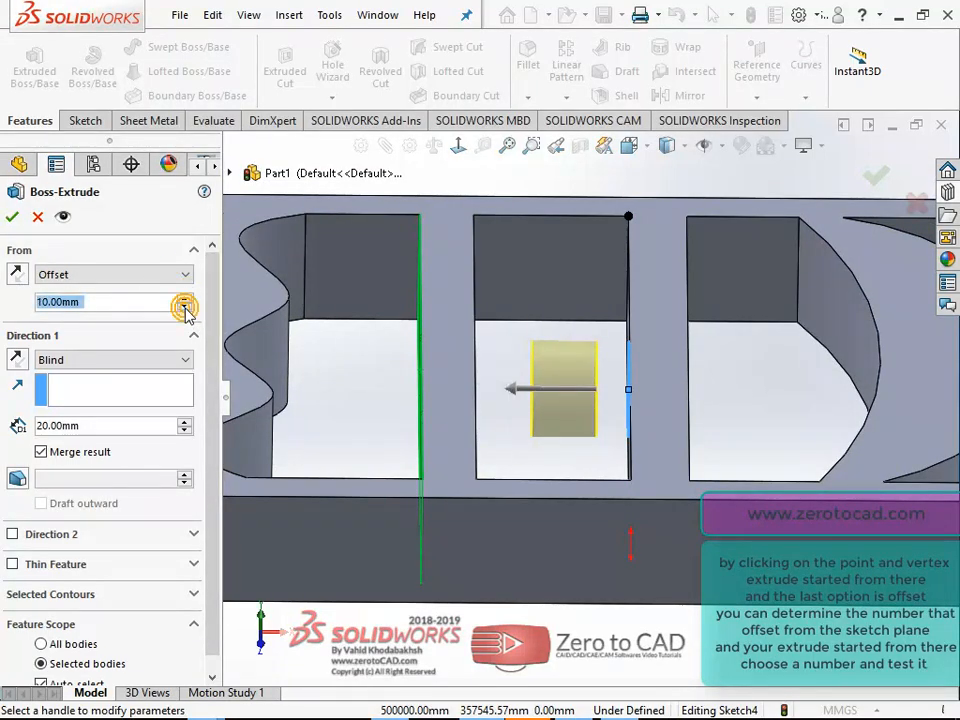
pyautogui.click(186, 297)
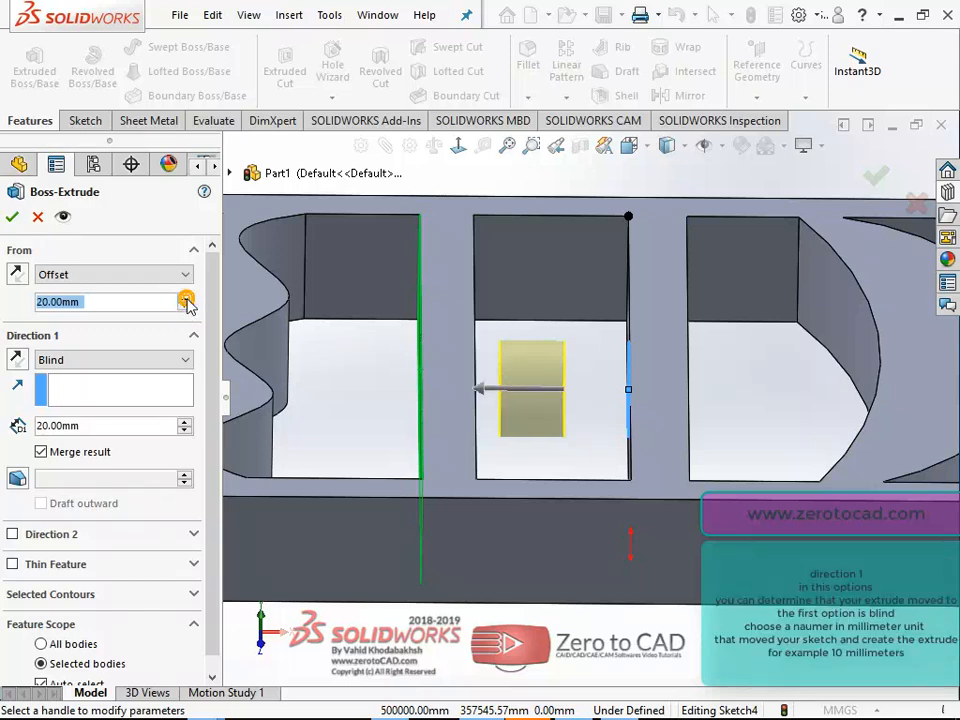
pyautogui.click(186, 297)
pyautogui.click(186, 297)
pyautogui.click(186, 309)
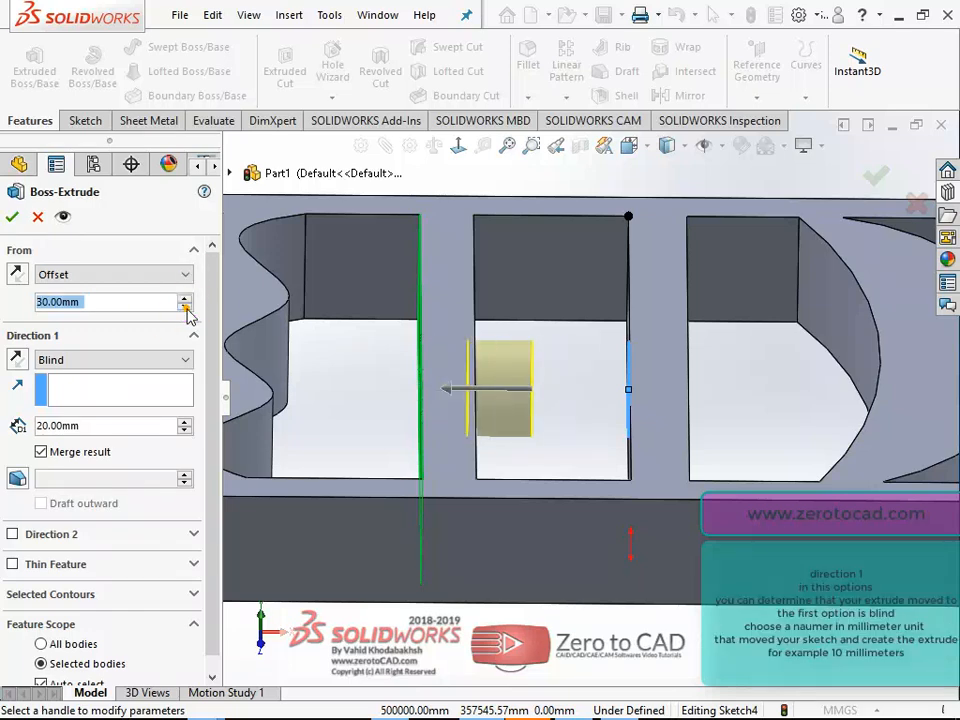
pyautogui.click(186, 309)
pyautogui.click(186, 309)
pyautogui.moveTo(349, 345); pyautogui.dragTo(536, 590, button='middle')
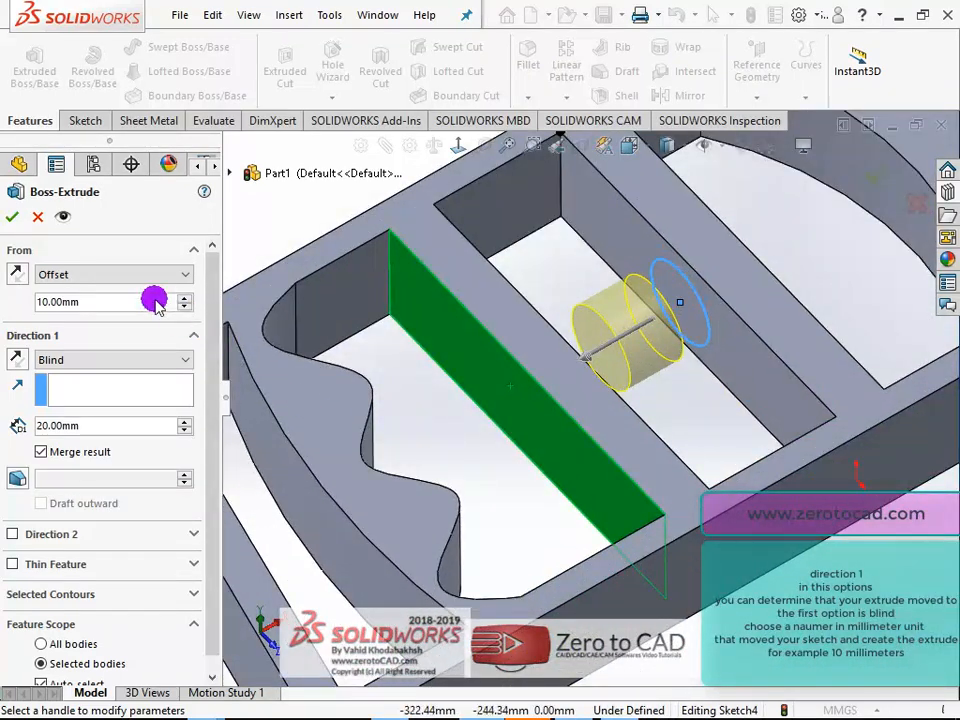
# - Set the extrusion's start condition back to Sketch Plane and keep Blind as the end condition for Direction 1
pyautogui.click(110, 275)
pyautogui.click(100, 291)
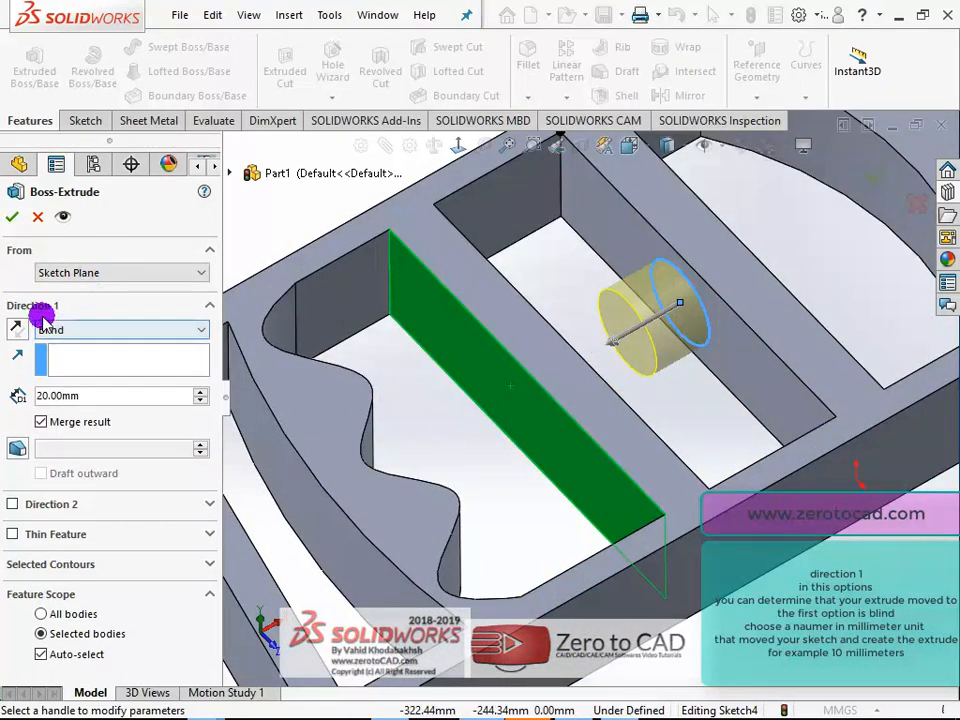
pyautogui.click(119, 332)
pyautogui.click(122, 332)
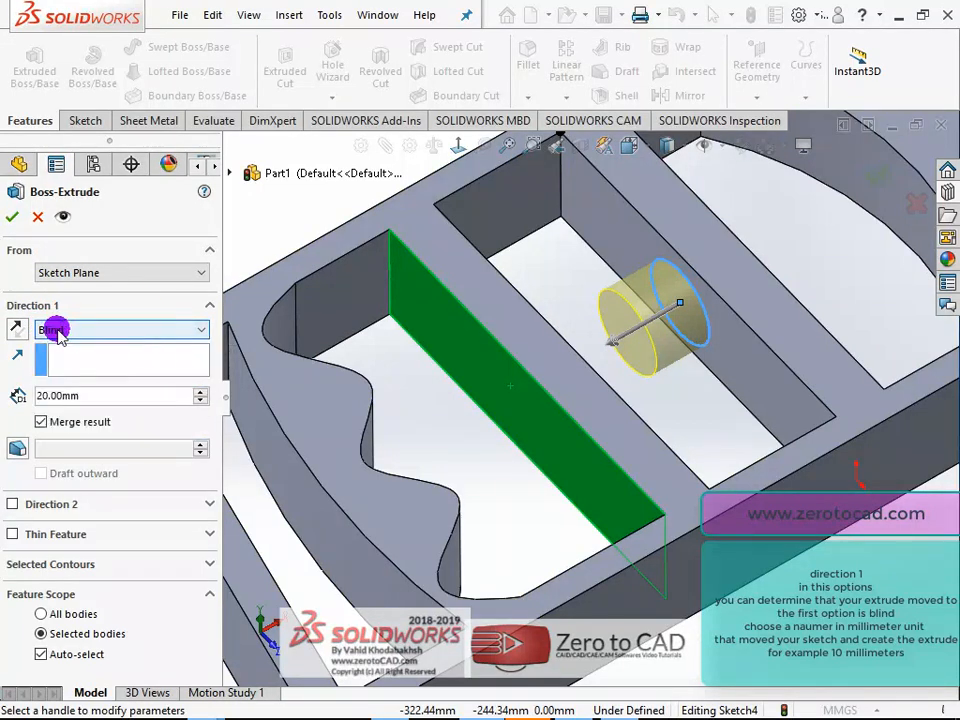
# - Try a 30 mm blind depth for the circle's extrusion and settle on 10 mm
pyautogui.scroll(-5, 578, 385)
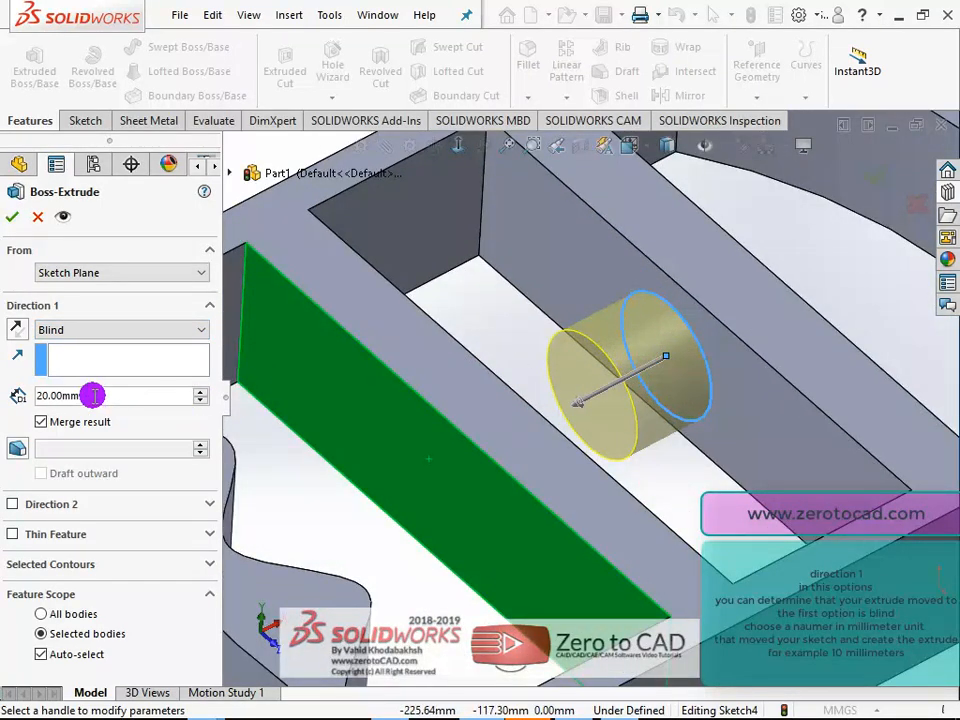
pyautogui.click(93, 396)
pyautogui.scroll(3, 575, 364)
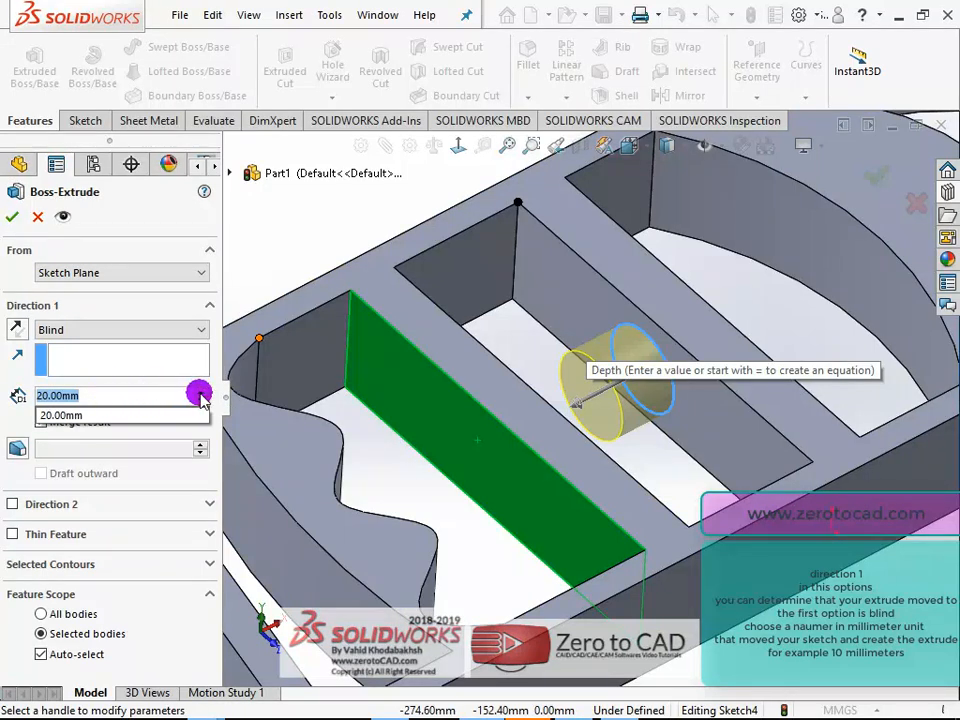
pyautogui.click(200, 392)
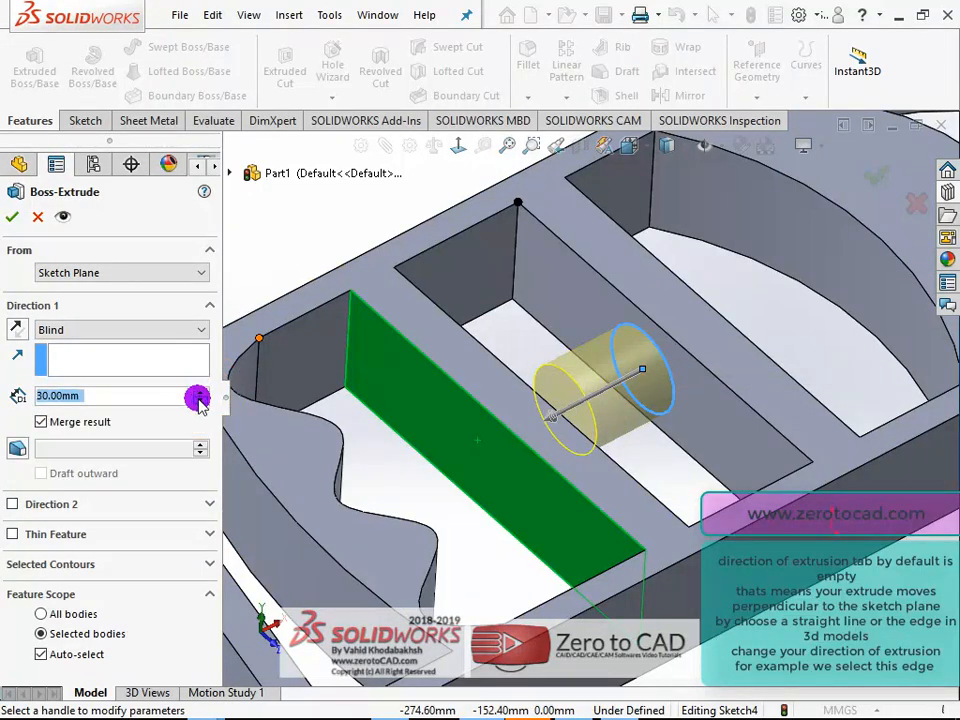
pyautogui.click(200, 401)
pyautogui.click(200, 401)
pyautogui.scroll(-2, 615, 385)
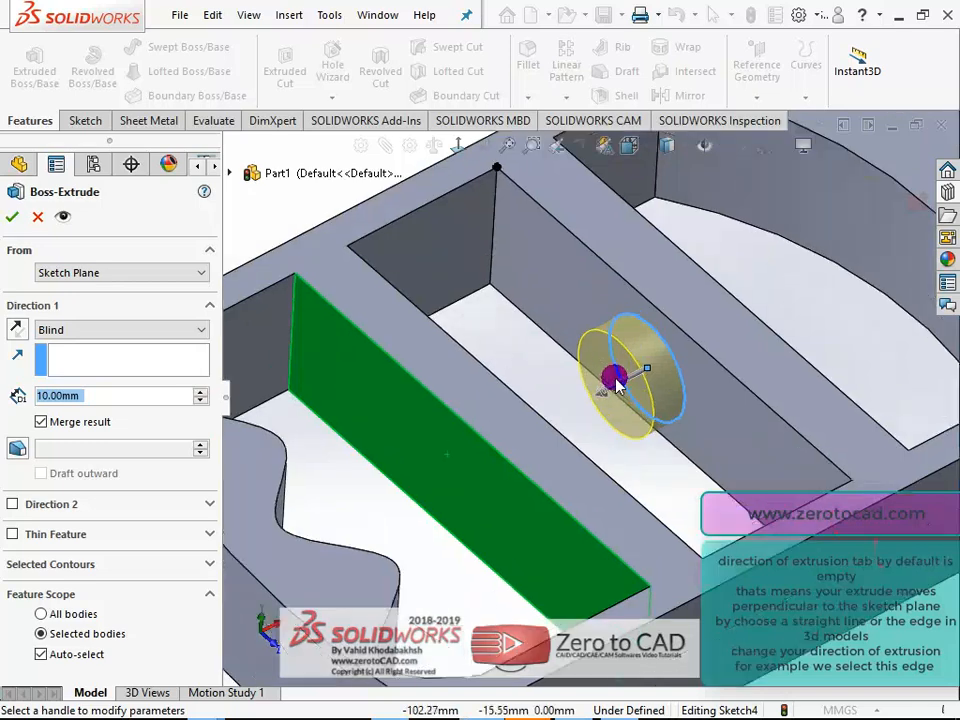
pyautogui.scroll(-2, 617, 385)
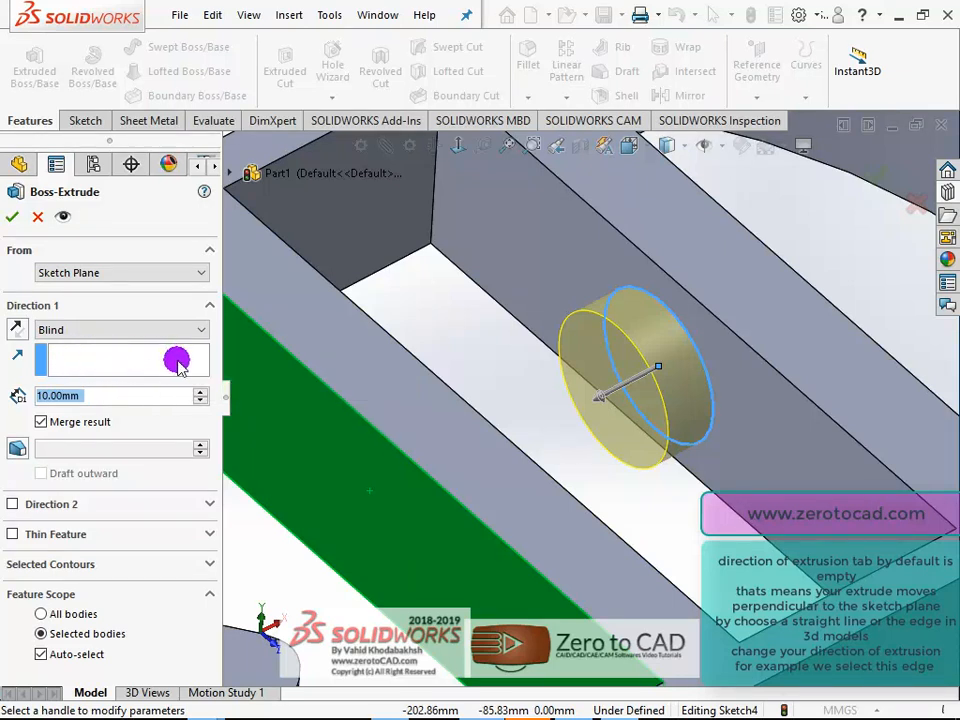
# - Set the direction of extrusion along the short straight upper edge at the back of the wavy-sided slot
pyautogui.scroll(3, 510, 373)
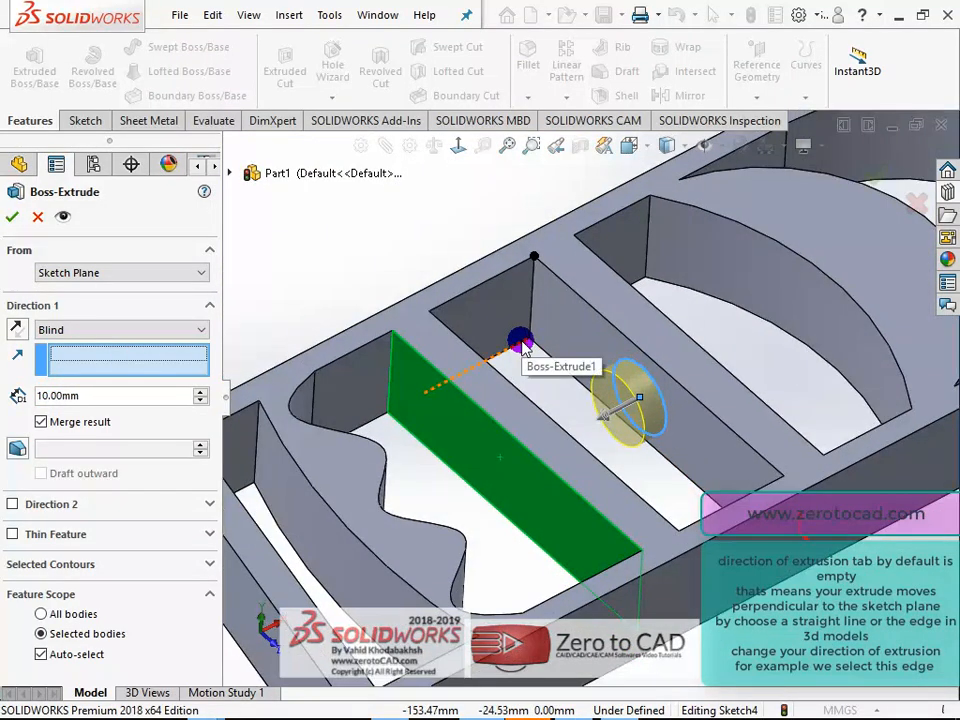
pyautogui.moveTo(522, 343); pyautogui.dragTo(499, 336, button='middle')
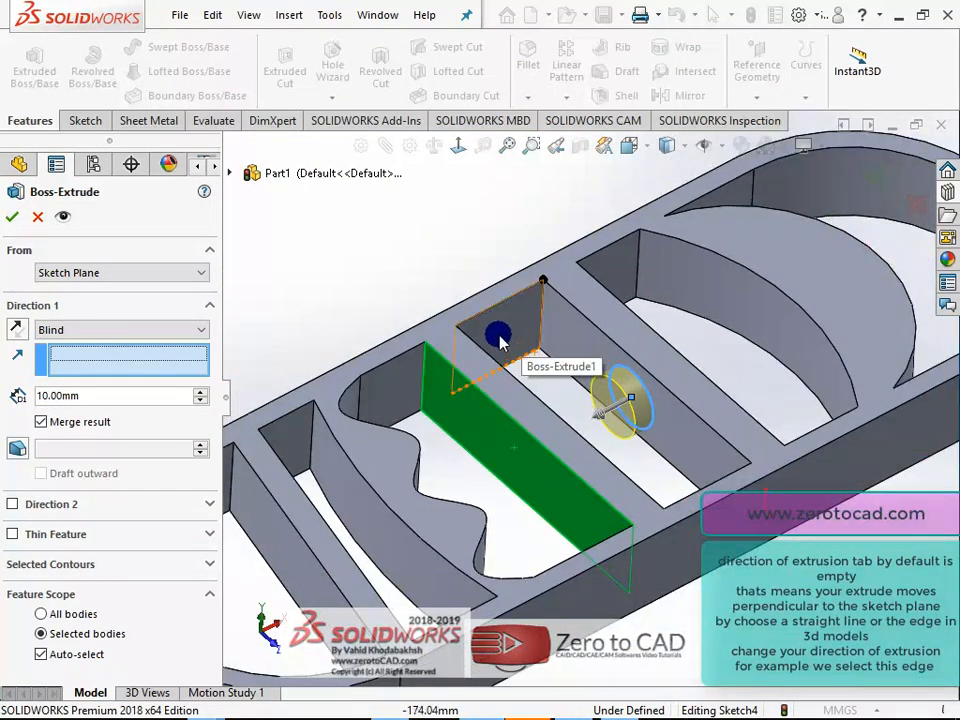
pyautogui.click(398, 366)
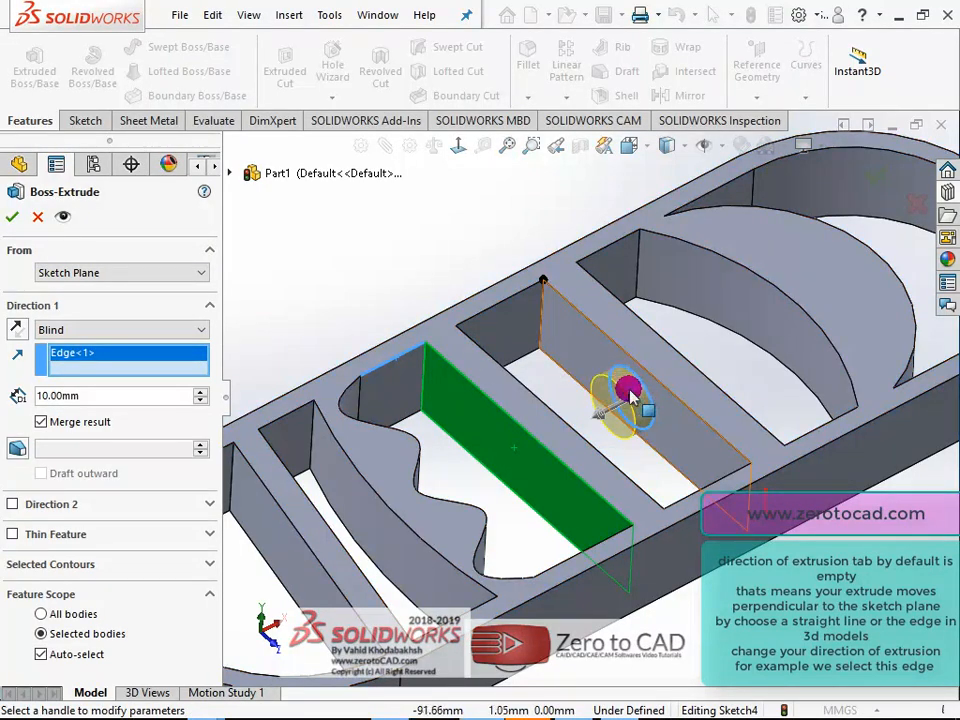
pyautogui.scroll(-5, 626, 390)
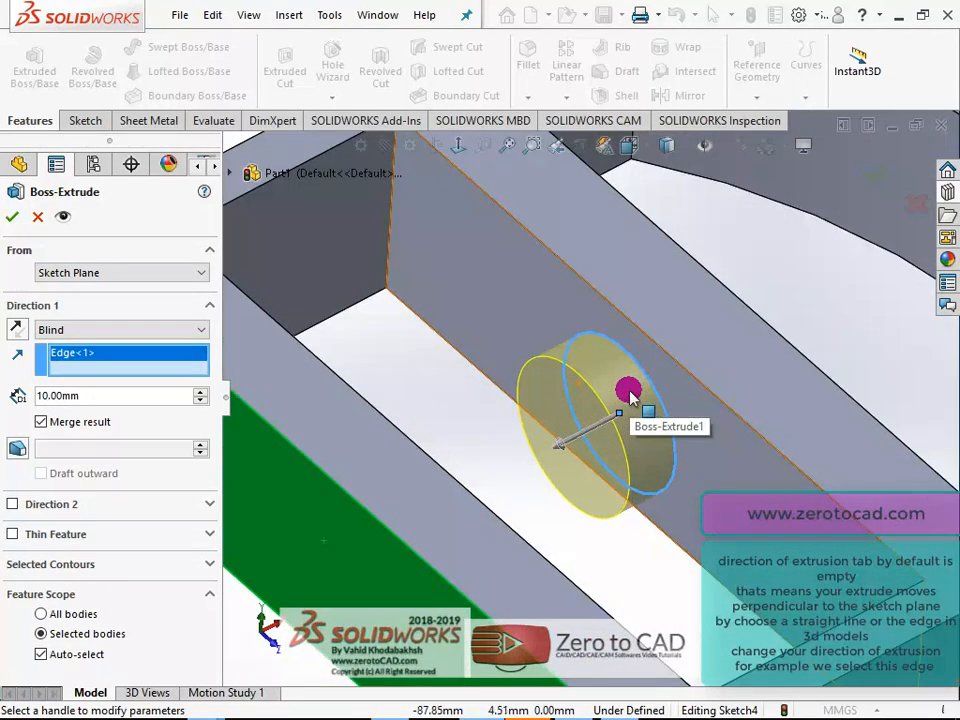
pyautogui.scroll(5, 626, 390)
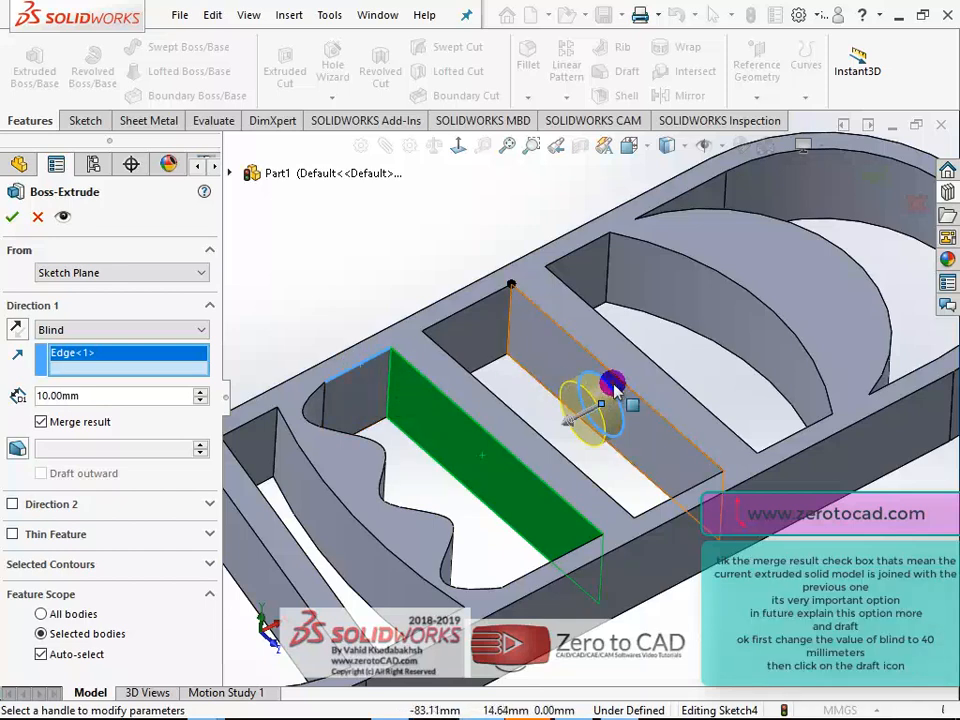
pyautogui.scroll(-3, 611, 385)
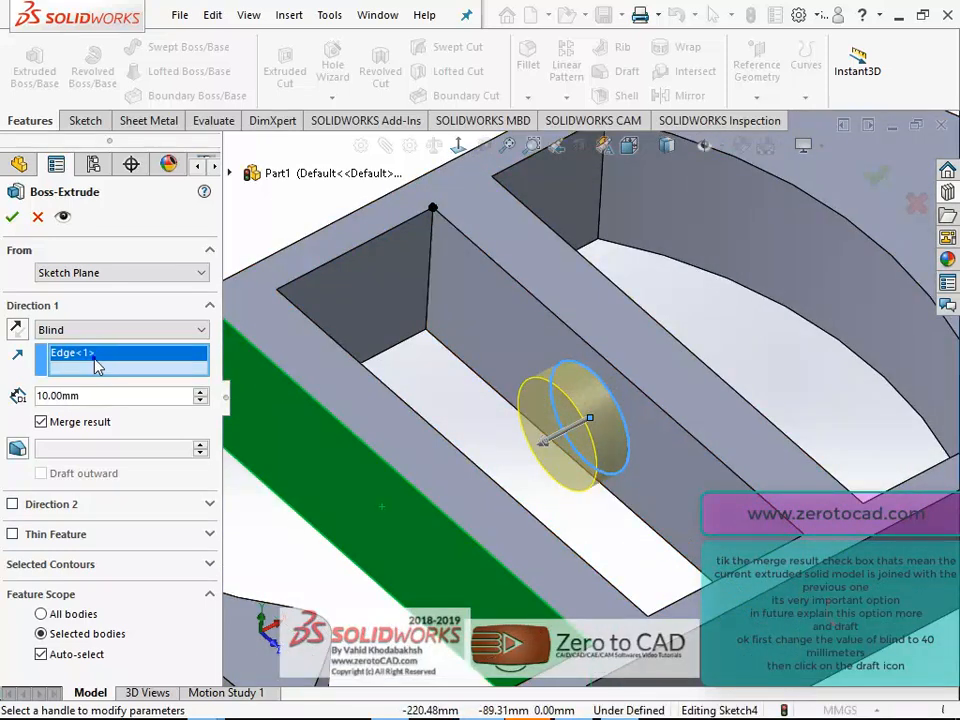
# - Clear the edge from the direction of extrusion selection
pyautogui.rightClick(95, 360)
pyautogui.click(139, 393)
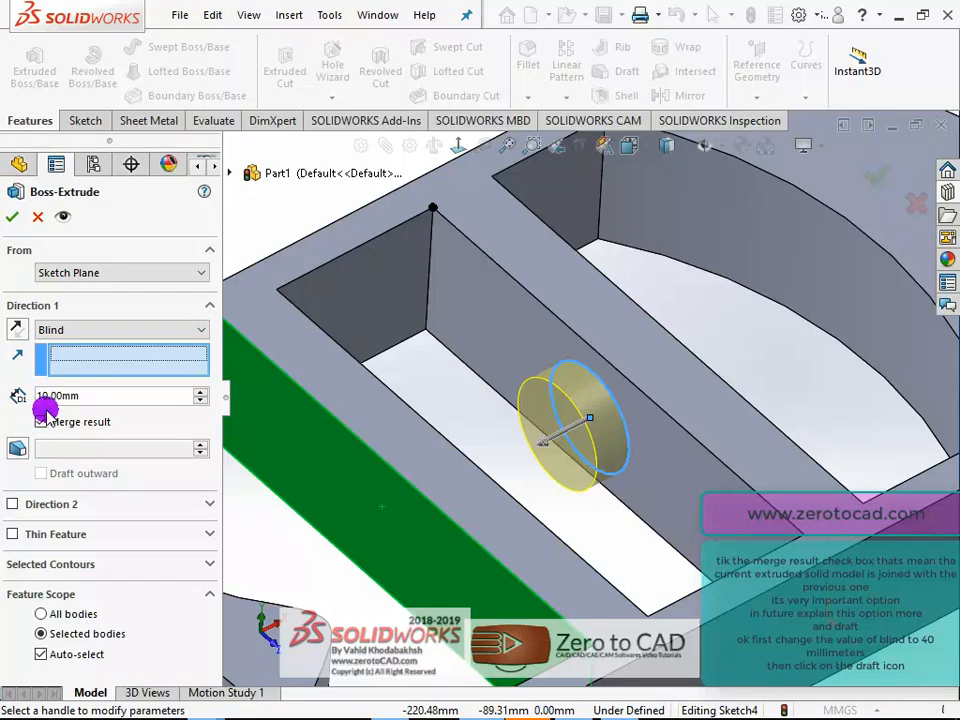
pyautogui.moveTo(218, 356); pyautogui.dragTo(583, 426, button='middle')
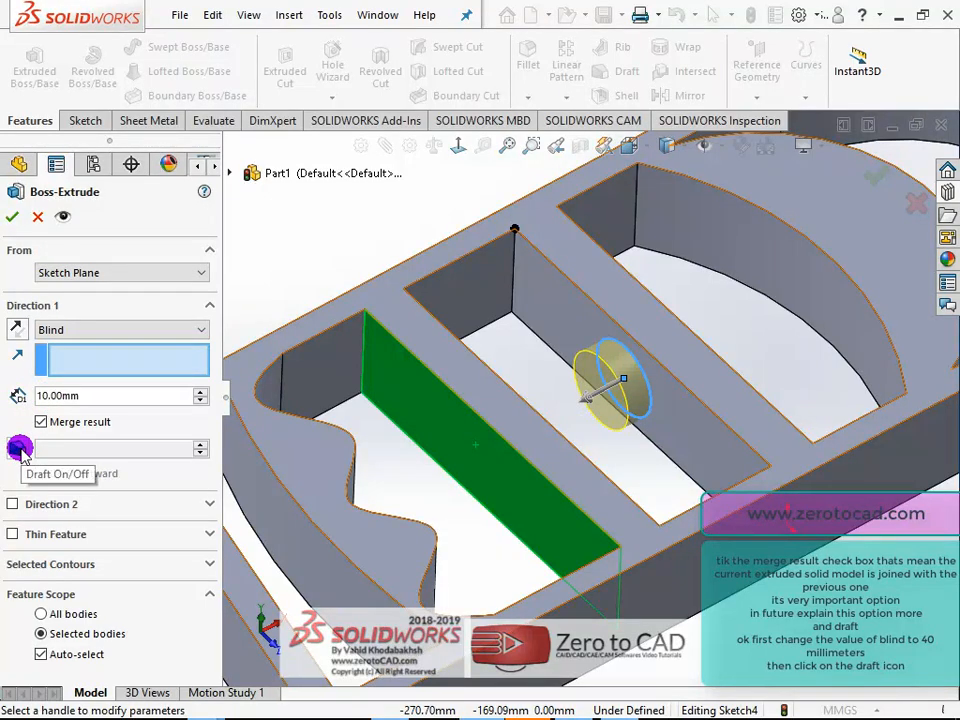
# - Turn on draft for the circle's extrusion and set the blind depth to 40 mm
pyautogui.click(19, 450)
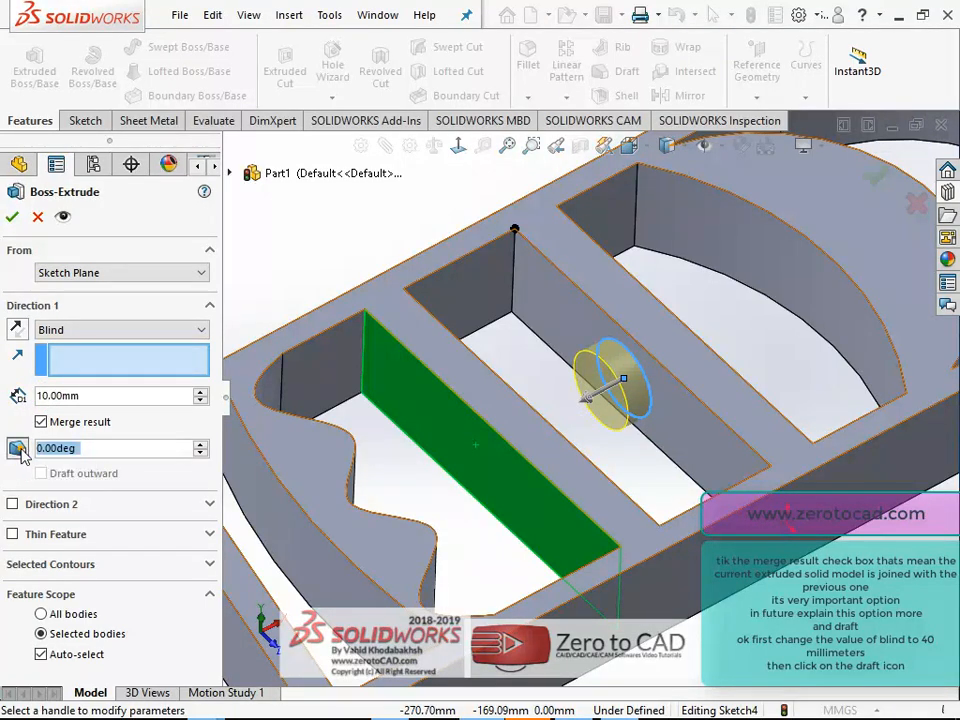
pyautogui.click(142, 453)
pyautogui.click(201, 391)
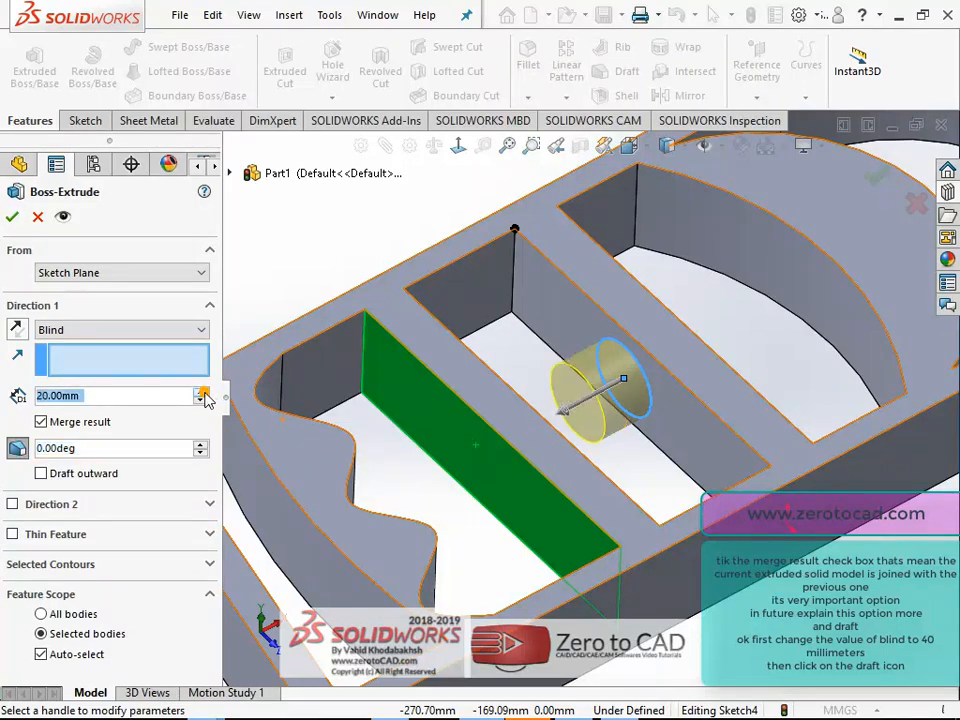
pyautogui.click(201, 391)
pyautogui.click(201, 391)
# - Raise the inward draft angle of the circle's extrusion to 16 degrees
pyautogui.moveTo(466, 327); pyautogui.dragTo(583, 403, button='middle')
pyautogui.scroll(5, 600, 410)
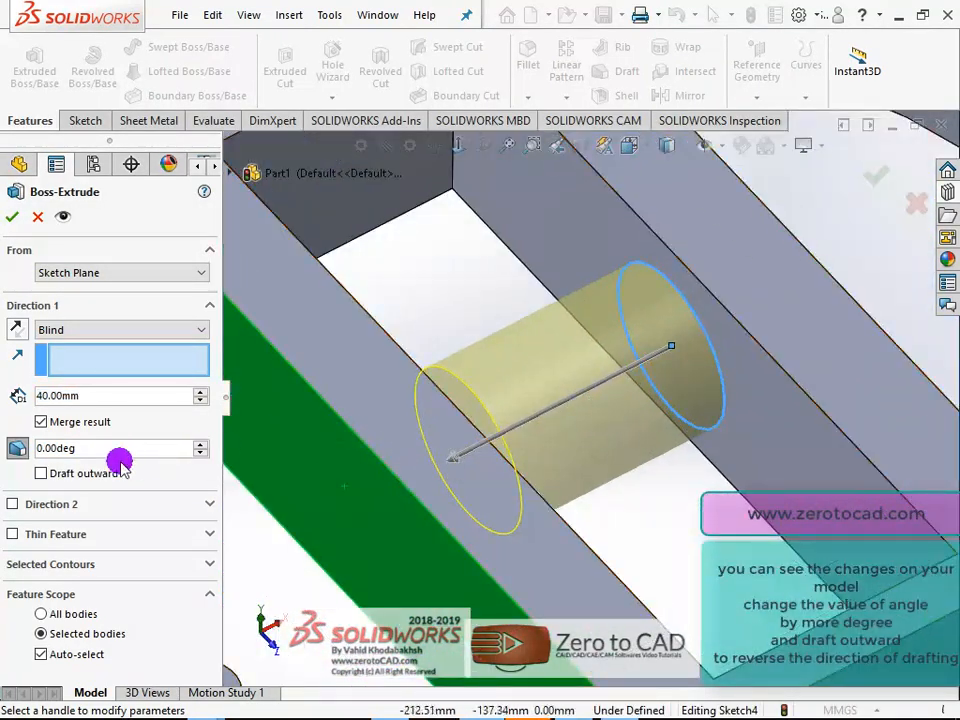
pyautogui.click(201, 445)
pyautogui.click(201, 445)
pyautogui.click(201, 445)
pyautogui.click(201, 445)
pyautogui.click(201, 445)
pyautogui.click(201, 445)
pyautogui.click(201, 445)
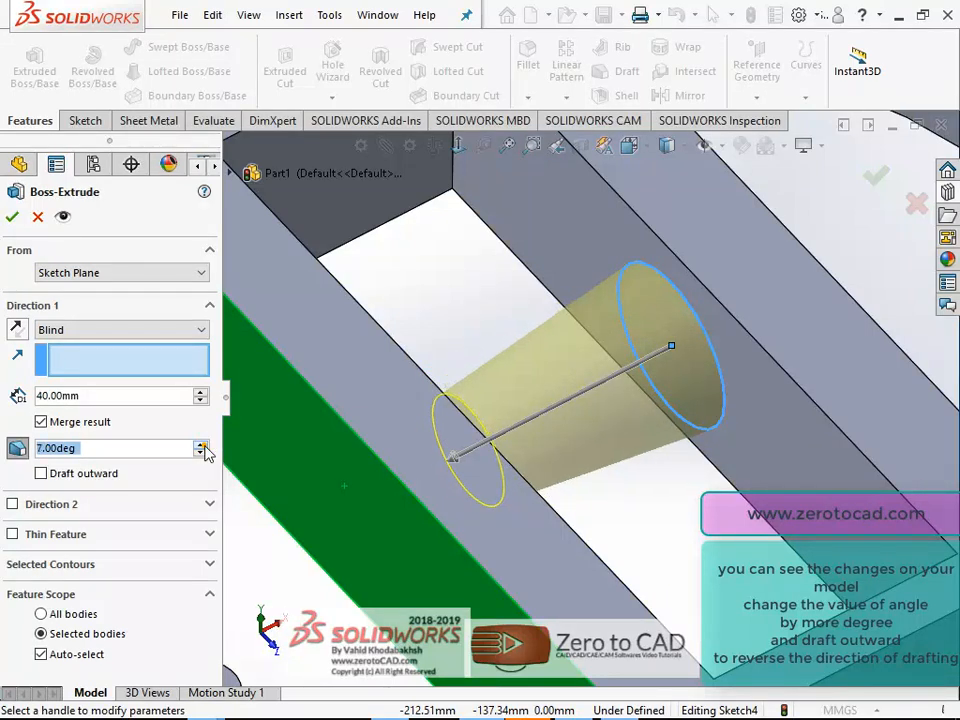
pyautogui.click(201, 445)
pyautogui.click(201, 445)
pyautogui.click(201, 445)
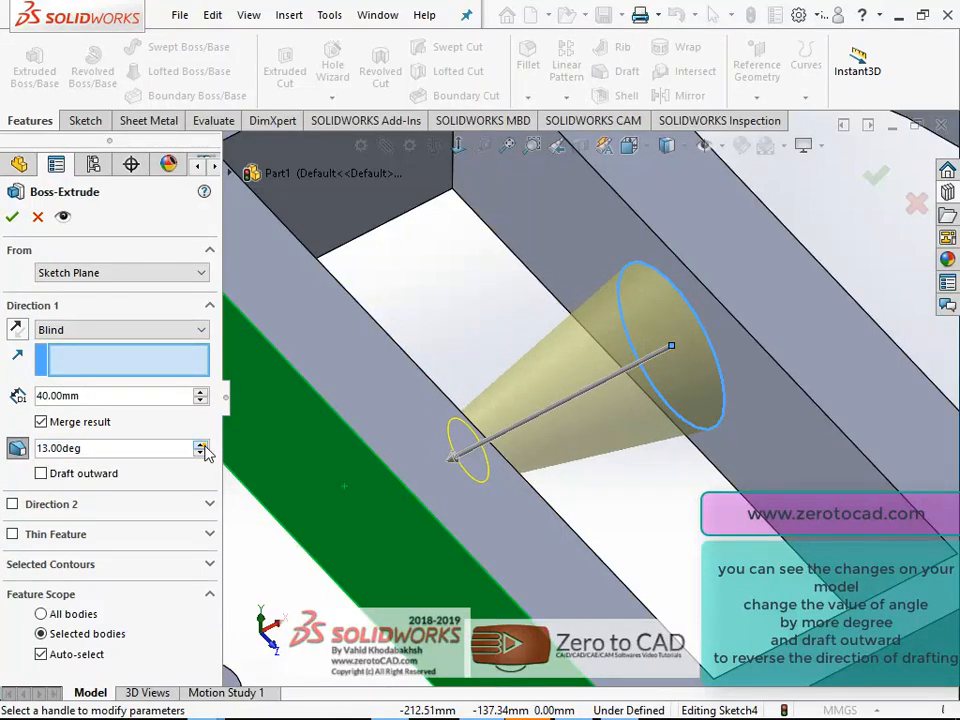
pyautogui.click(201, 445)
pyautogui.click(201, 445)
pyautogui.moveTo(290, 458); pyautogui.dragTo(605, 410, button='middle')
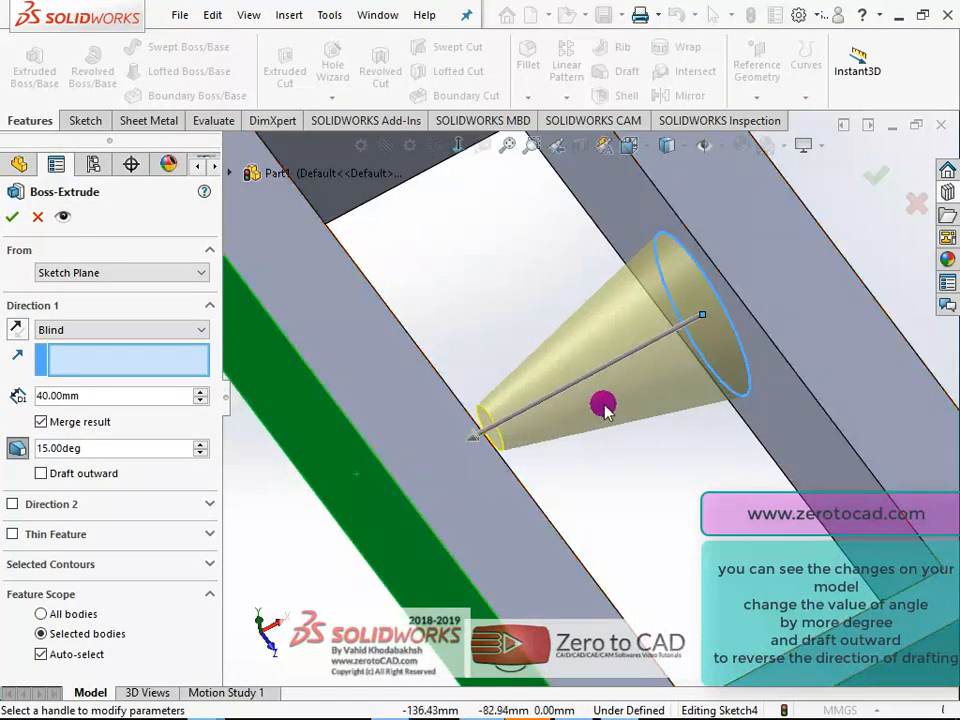
pyautogui.scroll(-2, 610, 404)
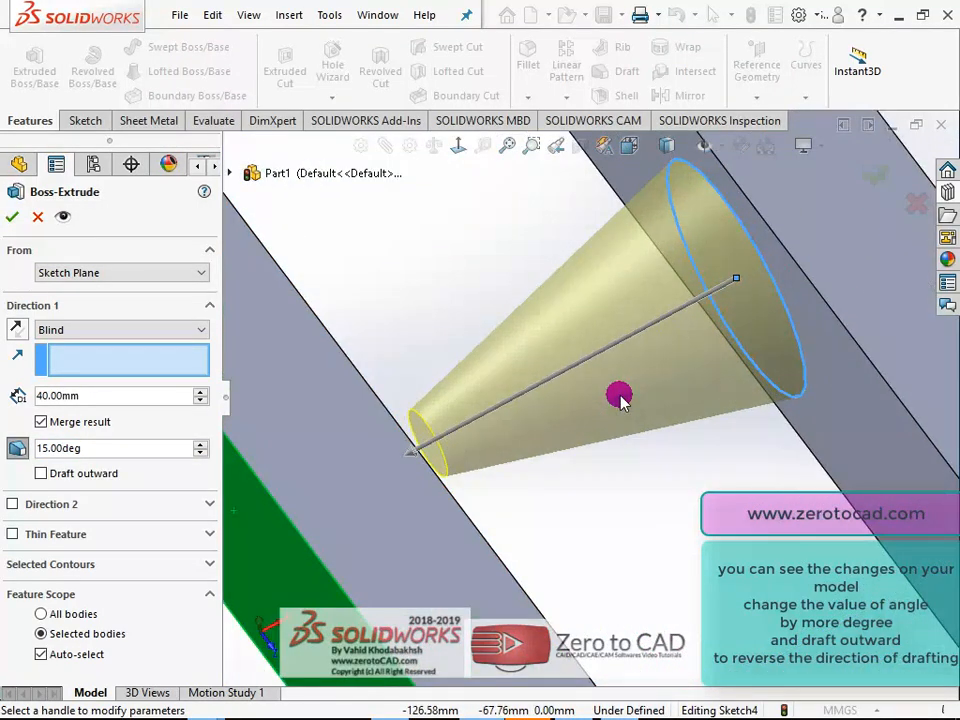
pyautogui.click(201, 453)
pyautogui.click(200, 443)
pyautogui.click(200, 443)
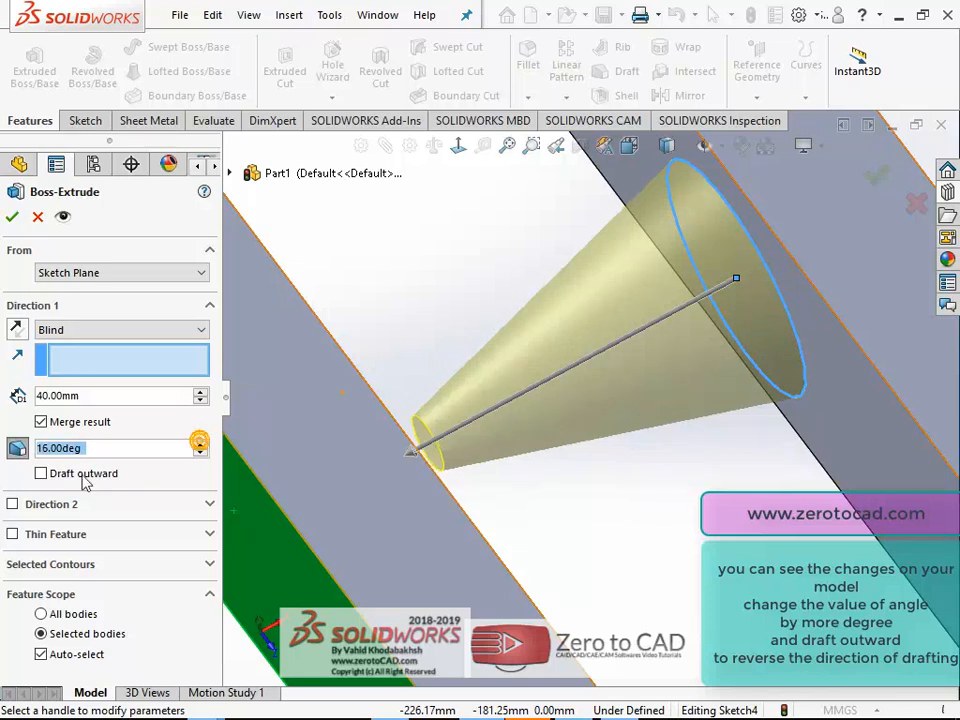
# - Switch the extrusion's draft to outward and reduce the draft angle to 5 degrees
pyautogui.click(41, 474)
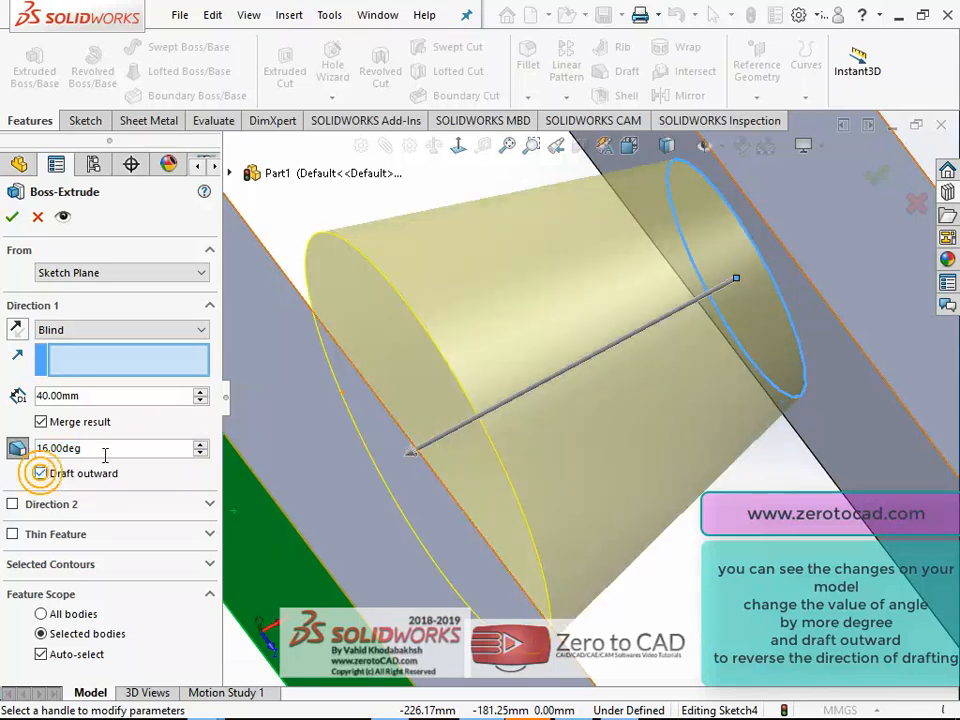
pyautogui.click(201, 444)
pyautogui.click(203, 454)
pyautogui.click(203, 454)
pyautogui.click(203, 454)
pyautogui.click(203, 454)
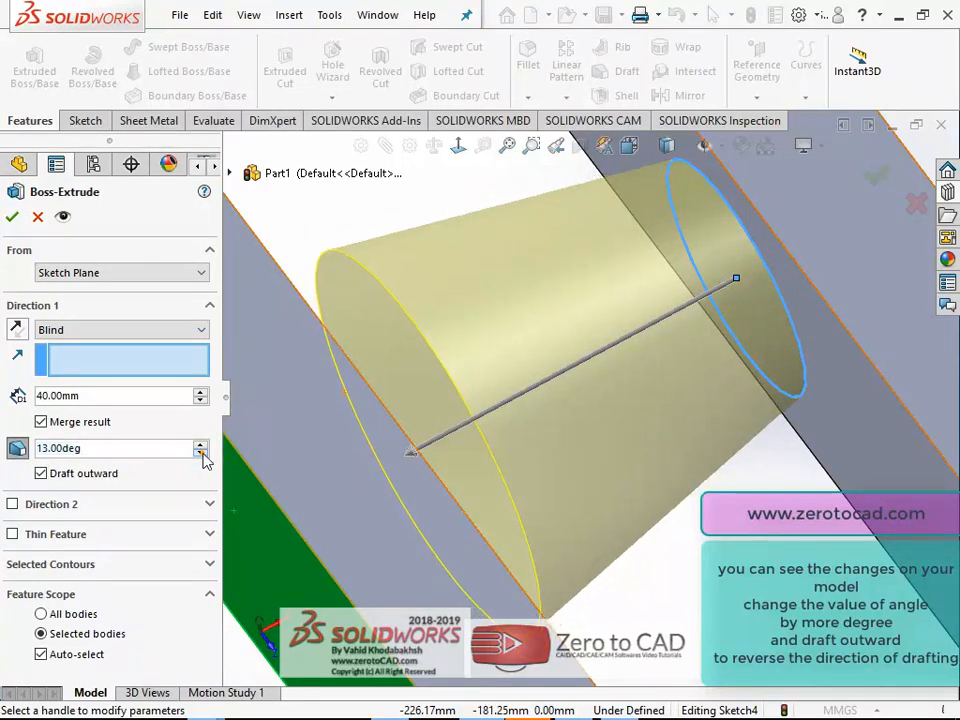
pyautogui.click(203, 454)
pyautogui.doubleClick(203, 454)
pyautogui.click(203, 454)
pyautogui.click(203, 454)
pyautogui.click(203, 454)
pyautogui.click(203, 454)
pyautogui.click(203, 454)
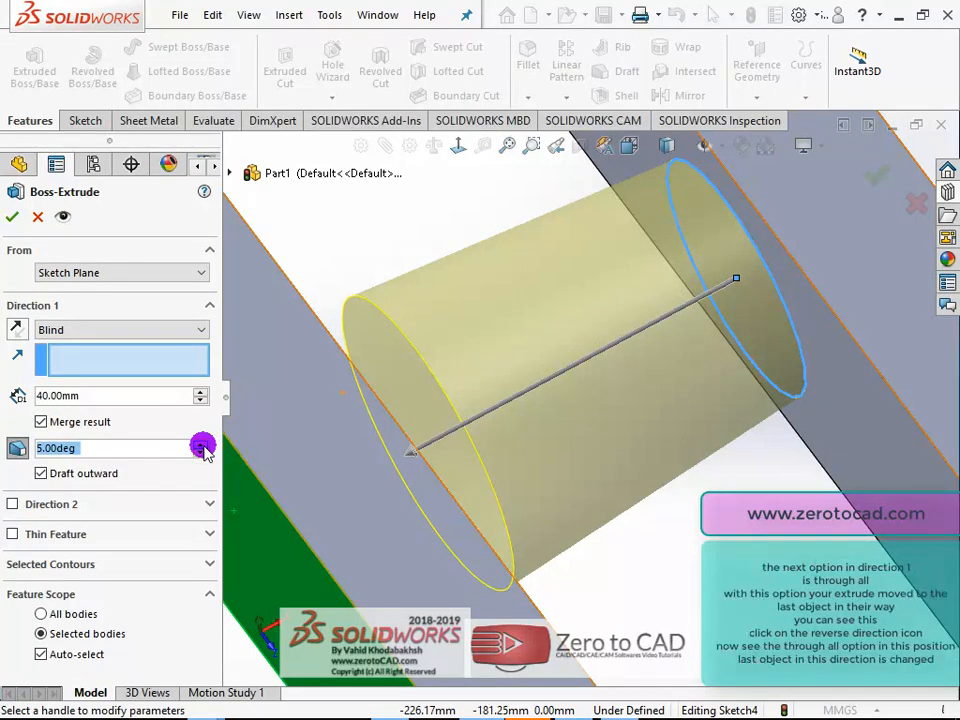
# - Increase the outward draft angle of the extrusion to 16 degrees
pyautogui.click(203, 446)
pyautogui.click(203, 446)
pyautogui.click(203, 446)
pyautogui.click(203, 446)
pyautogui.click(203, 446)
pyautogui.click(203, 446)
pyautogui.click(203, 446)
pyautogui.click(203, 446)
pyautogui.click(203, 446)
pyautogui.click(203, 446)
pyautogui.click(203, 446)
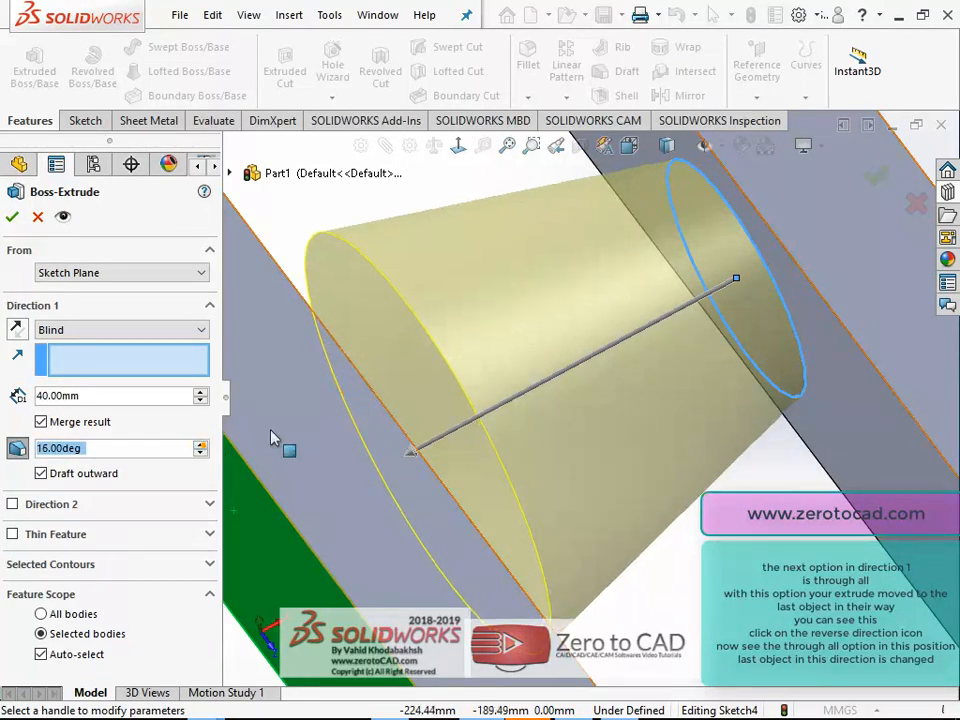
# - Turn off the draft on the circle's extrusion
pyautogui.scroll(3, 490, 410)
pyautogui.moveTo(497, 405); pyautogui.dragTo(501, 374, button='middle')
pyautogui.click(17, 449)
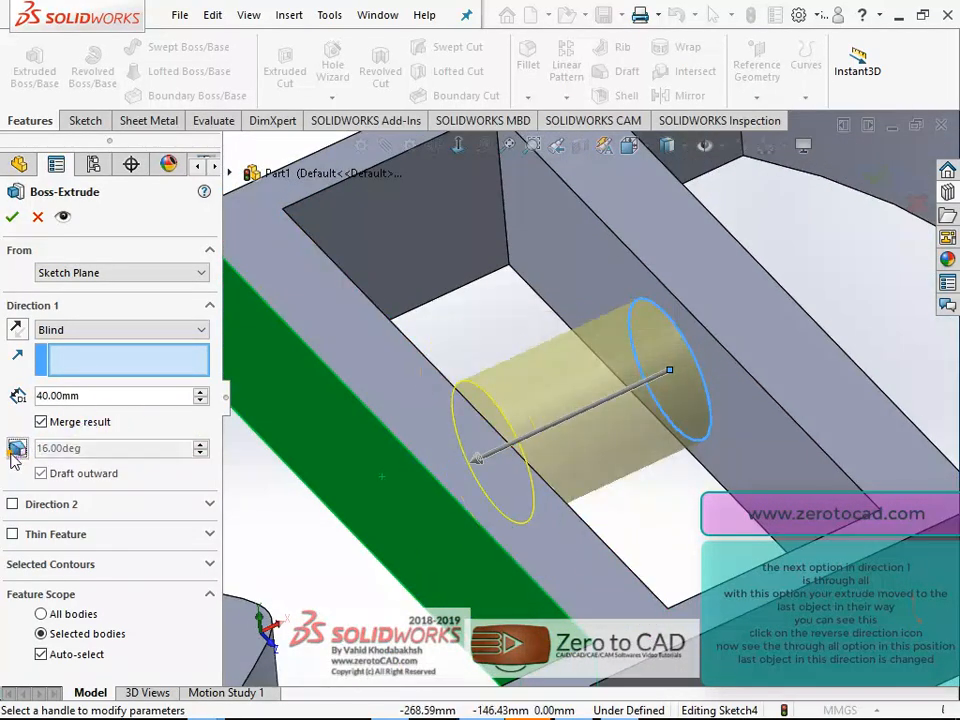
# - Try the Through All end condition for Direction 1 and examine where the extrusion ends at the separate cylinder
pyautogui.moveTo(381, 402); pyautogui.dragTo(456, 345, button='middle')
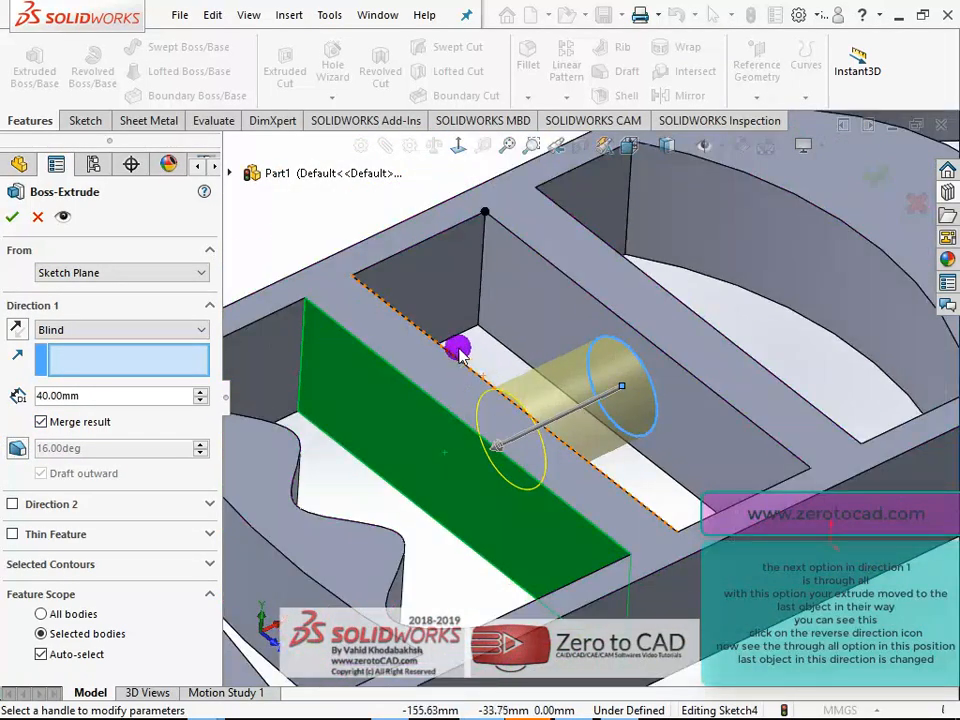
pyautogui.click(100, 329)
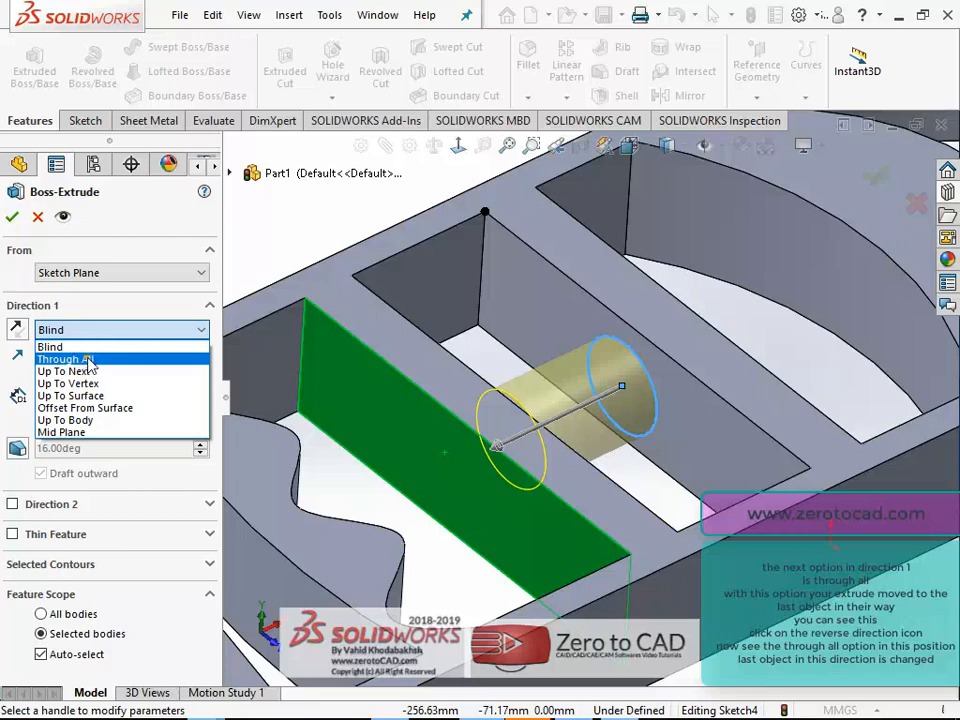
pyautogui.click(87, 360)
pyautogui.scroll(5, 482, 422)
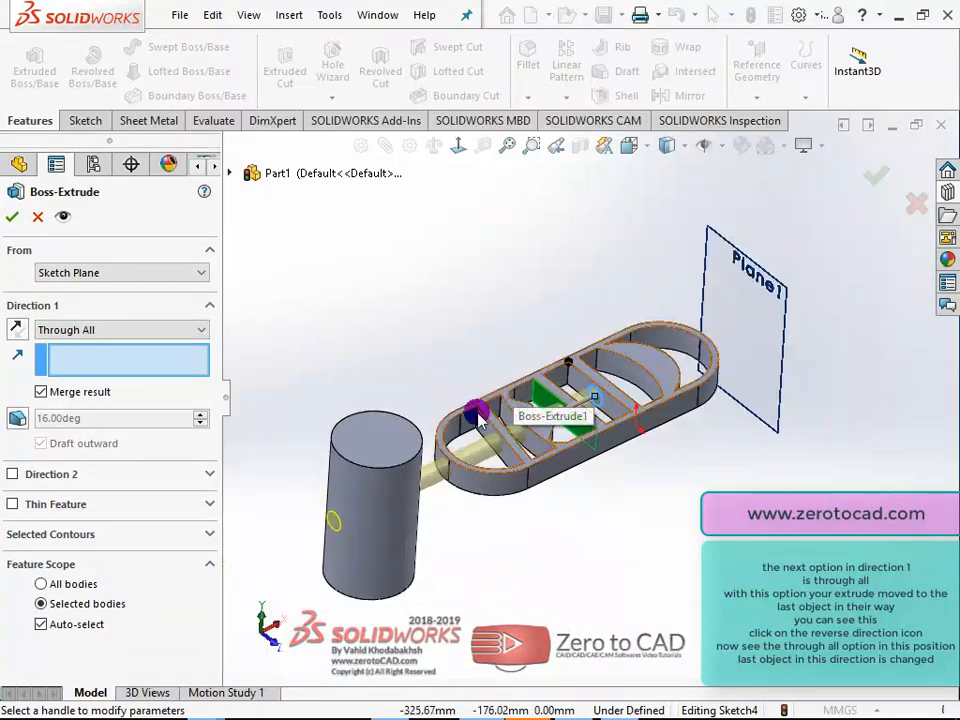
pyautogui.scroll(-8, 364, 529)
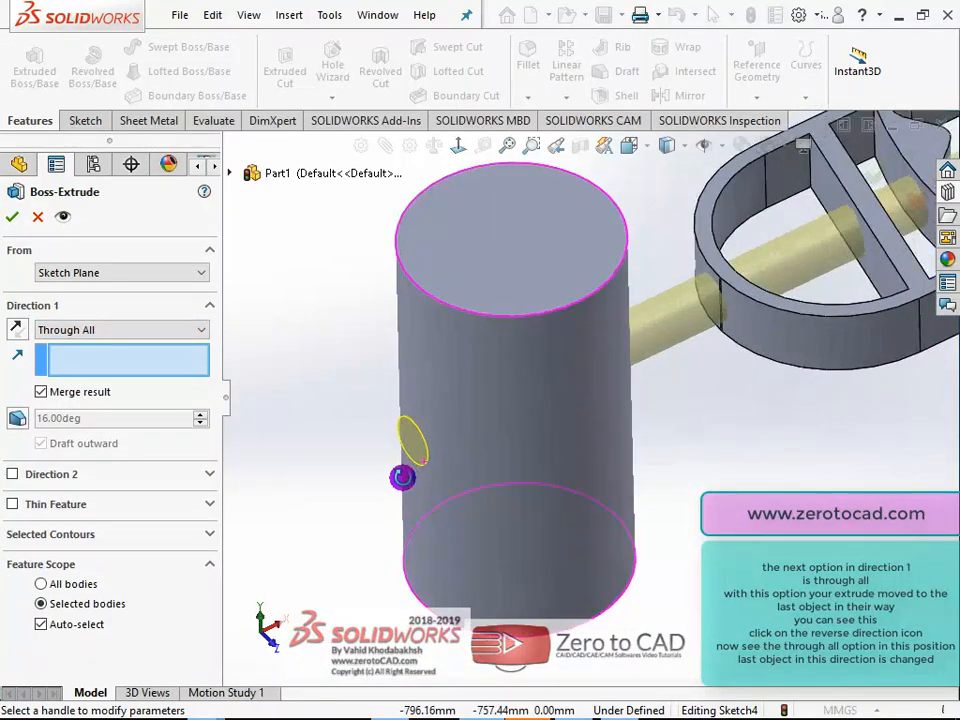
pyautogui.scroll(-5, 402, 477)
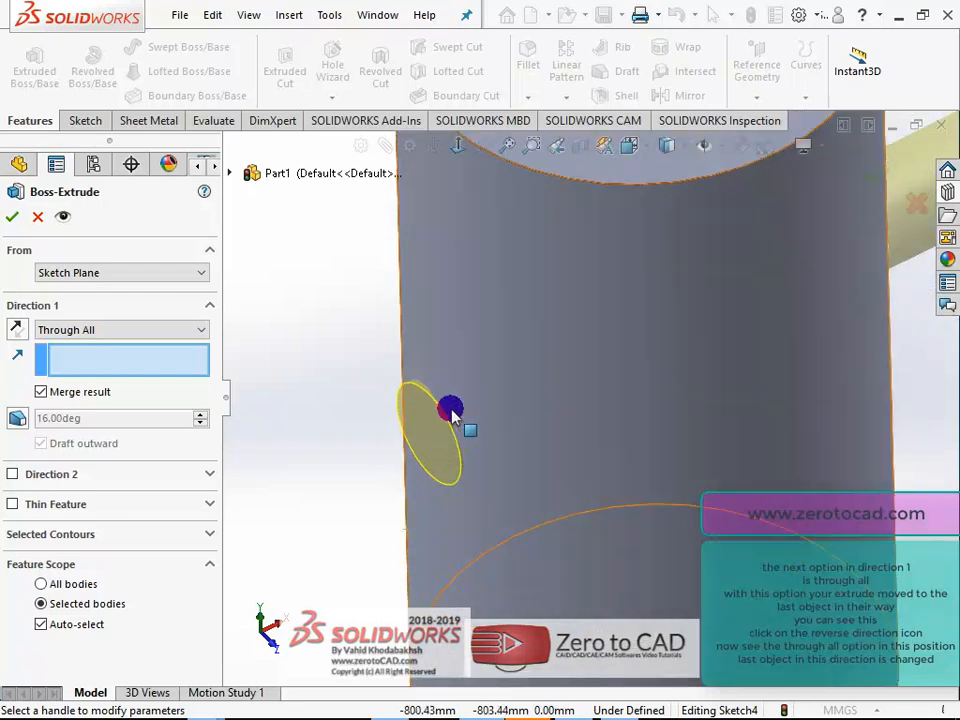
pyautogui.scroll(10, 455, 388)
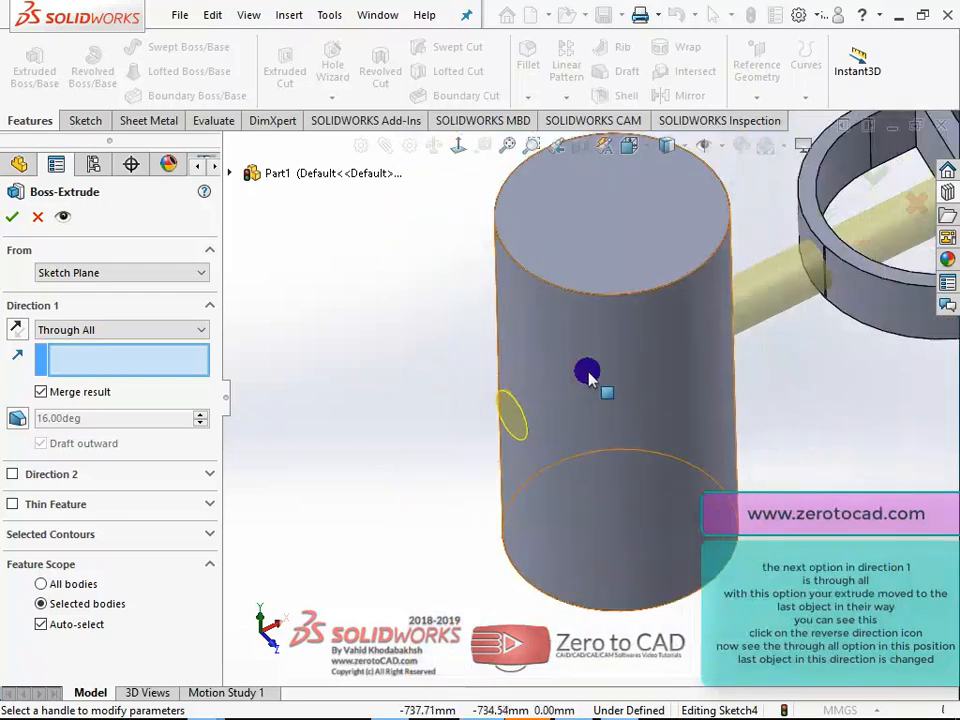
pyautogui.scroll(-4, 630, 350)
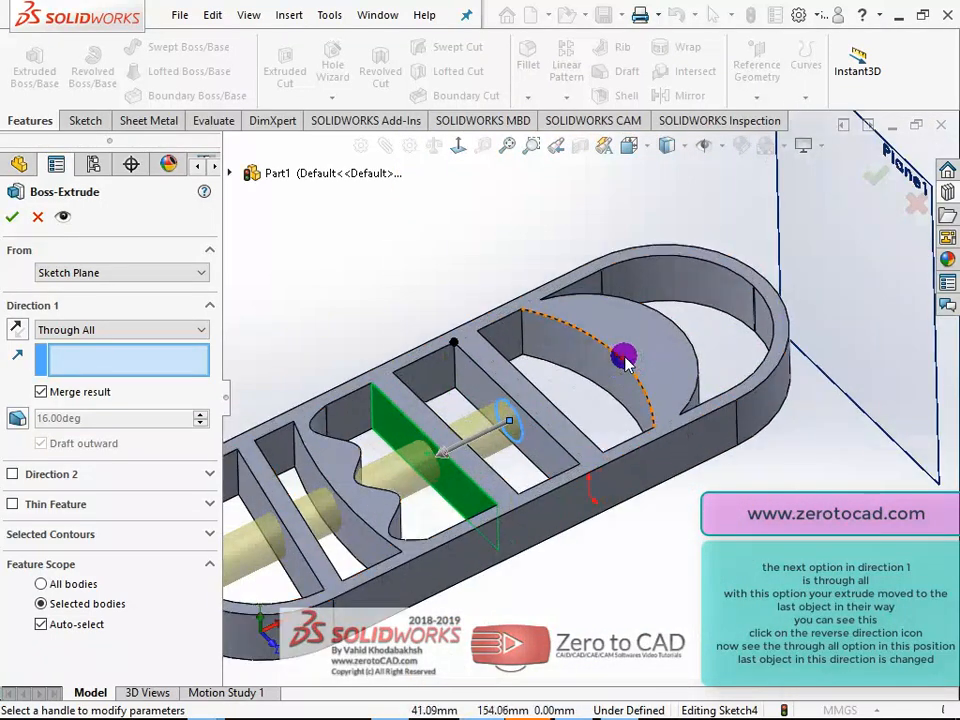
# - Reverse the Through All extrusion toward Plane1 and examine where it ends at the frame's rounded end
pyautogui.click(20, 327)
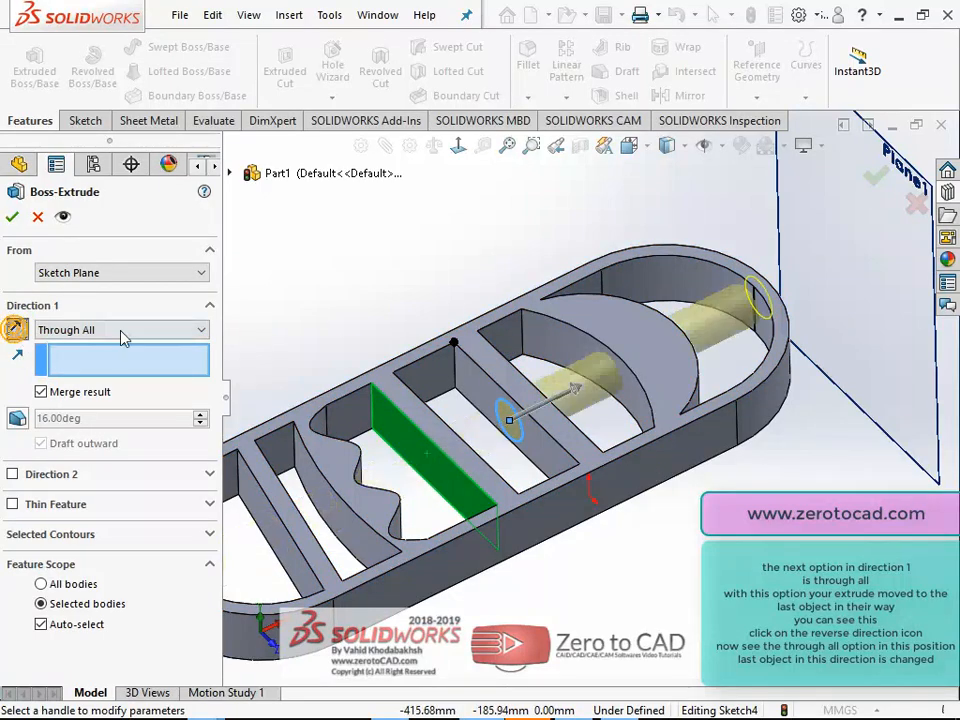
pyautogui.moveTo(572, 324); pyautogui.dragTo(496, 308, button='middle')
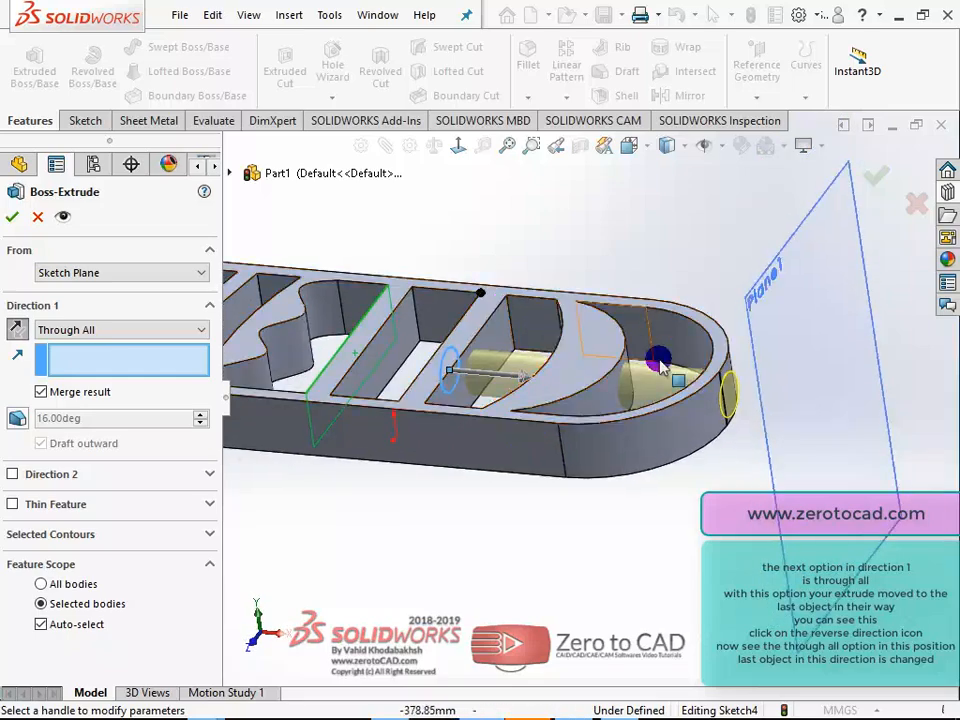
pyautogui.scroll(-6, 698, 393)
pyautogui.scroll(10, 720, 402)
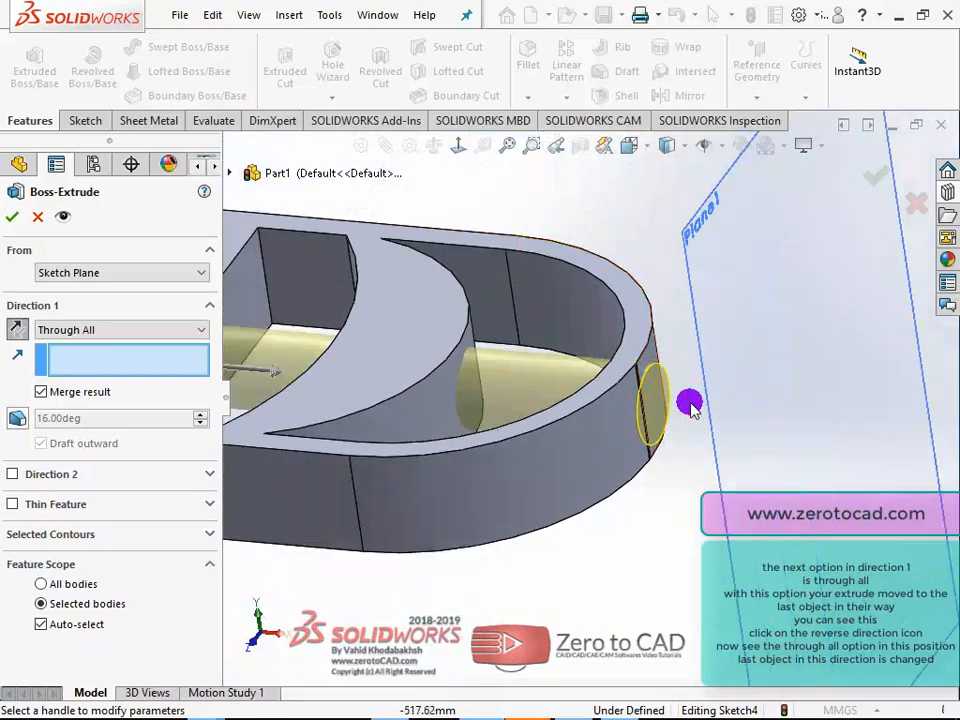
pyautogui.moveTo(590, 354); pyautogui.dragTo(521, 399, button='middle')
pyautogui.scroll(-2, 426, 285)
pyautogui.scroll(-4, 583, 348)
pyautogui.moveTo(582, 346)
pyautogui.mouseDown(button='middle')
pyautogui.moveTo(546, 358)
pyautogui.moveTo(585, 347)
pyautogui.mouseUp(button='middle')
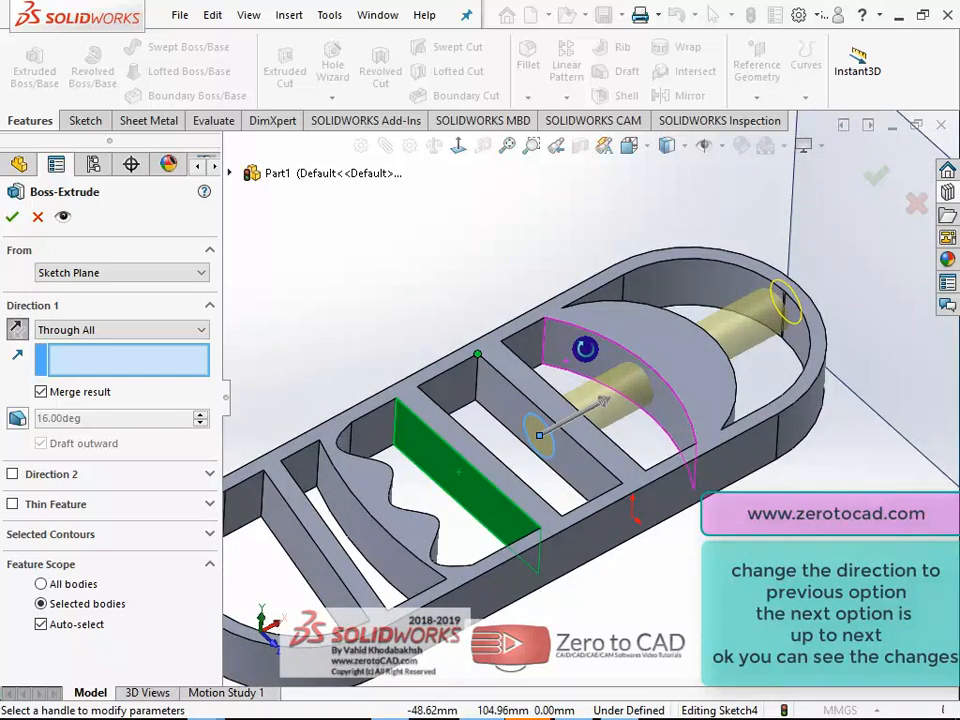
# - Flip the extrusion back toward the wavy-sided slot and set its end condition to Blind
pyautogui.click(20, 331)
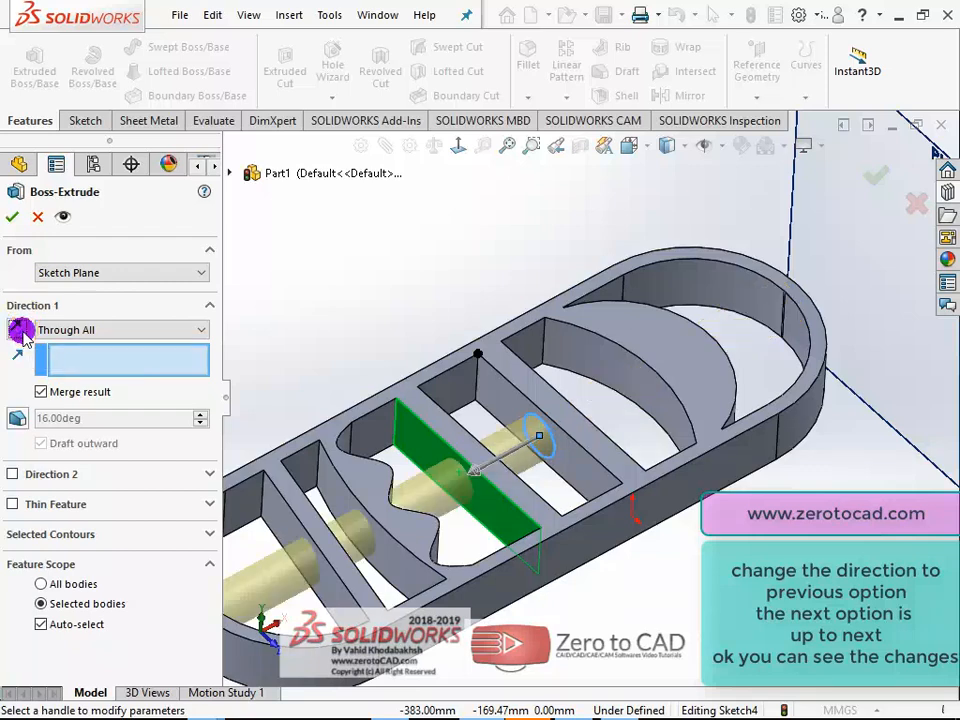
pyautogui.click(88, 330)
pyautogui.click(60, 341)
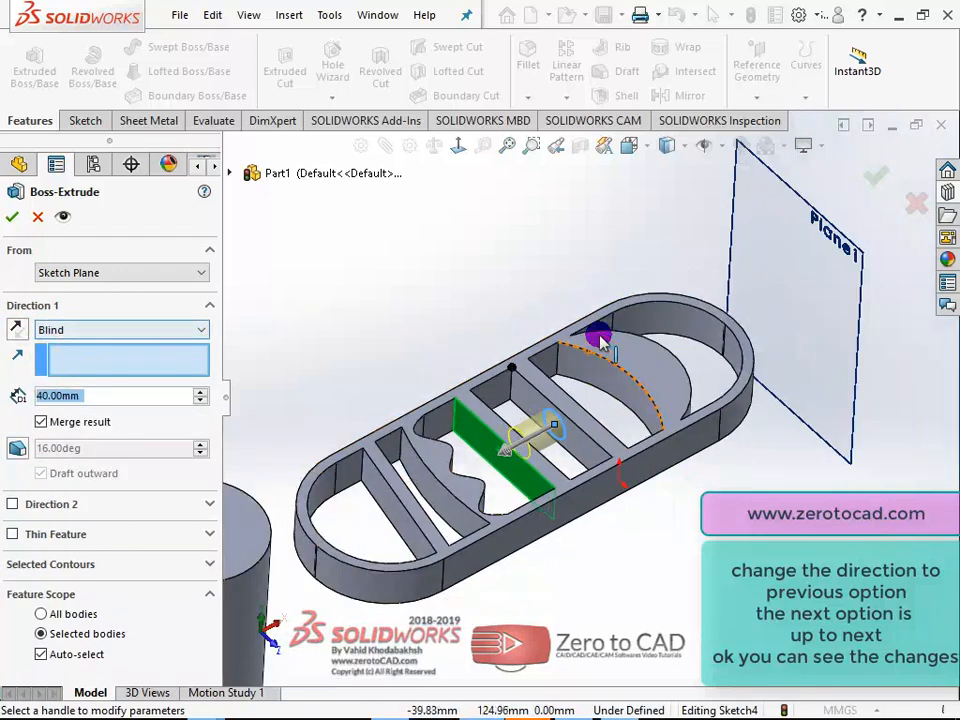
pyautogui.scroll(2, 522, 440)
# - Try the Up To Next end condition for Direction 1 and examine the extrusion's end at the neighbouring rib
pyautogui.click(70, 329)
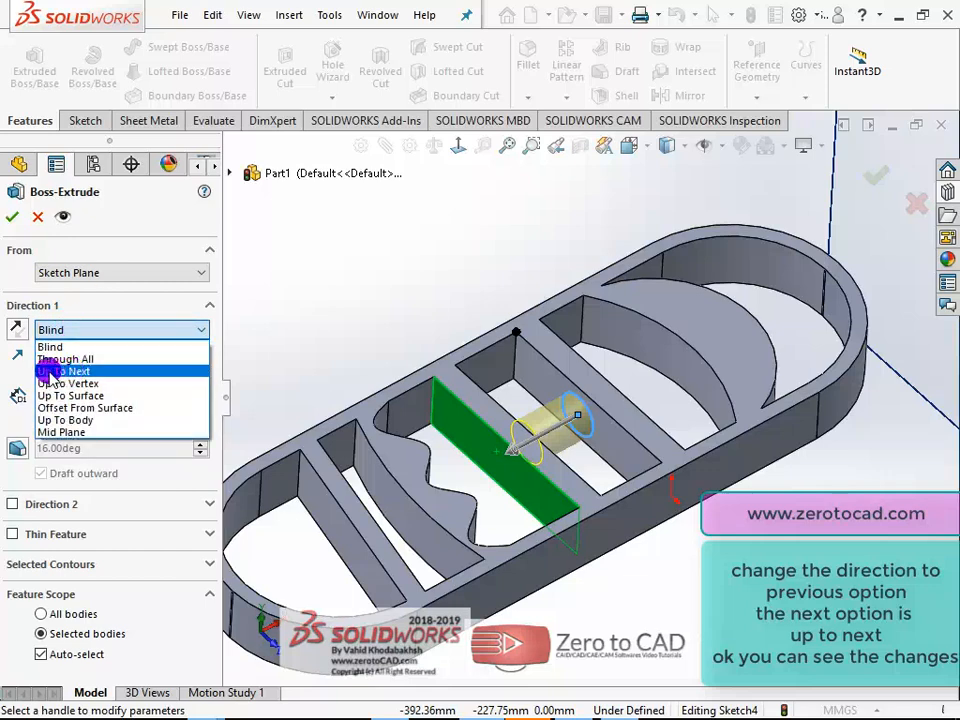
pyautogui.click(56, 372)
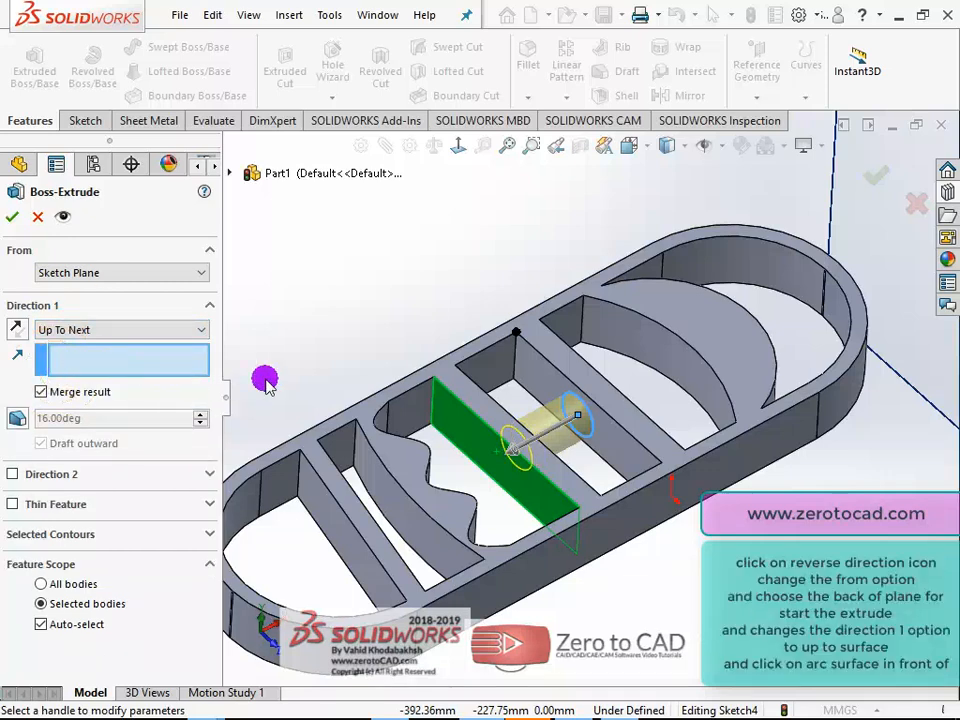
pyautogui.moveTo(501, 334); pyautogui.dragTo(407, 392, button='middle')
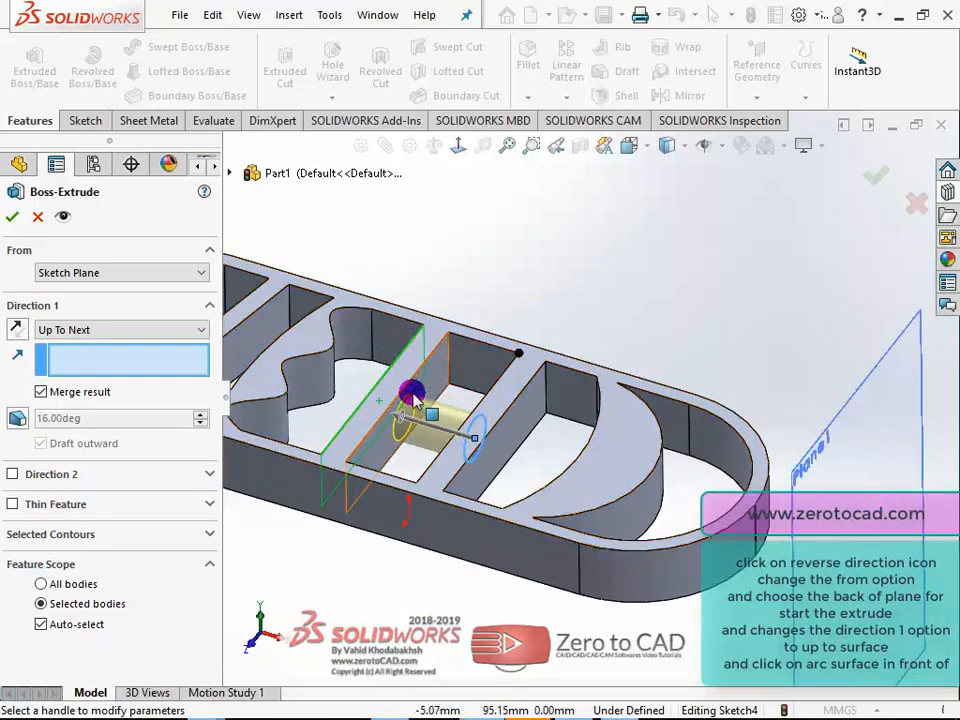
pyautogui.scroll(5, 407, 392)
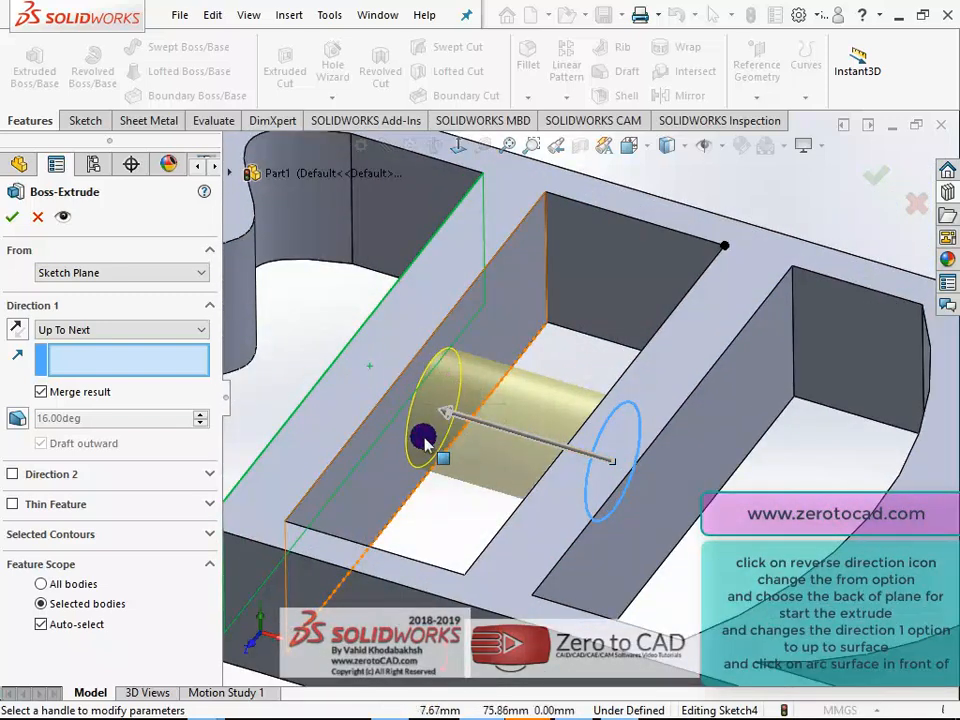
# - Reverse the extrusion toward the curved wall and start it from the opposite face of the circle's rib using Surface/Face/Plane
pyautogui.click(15, 331)
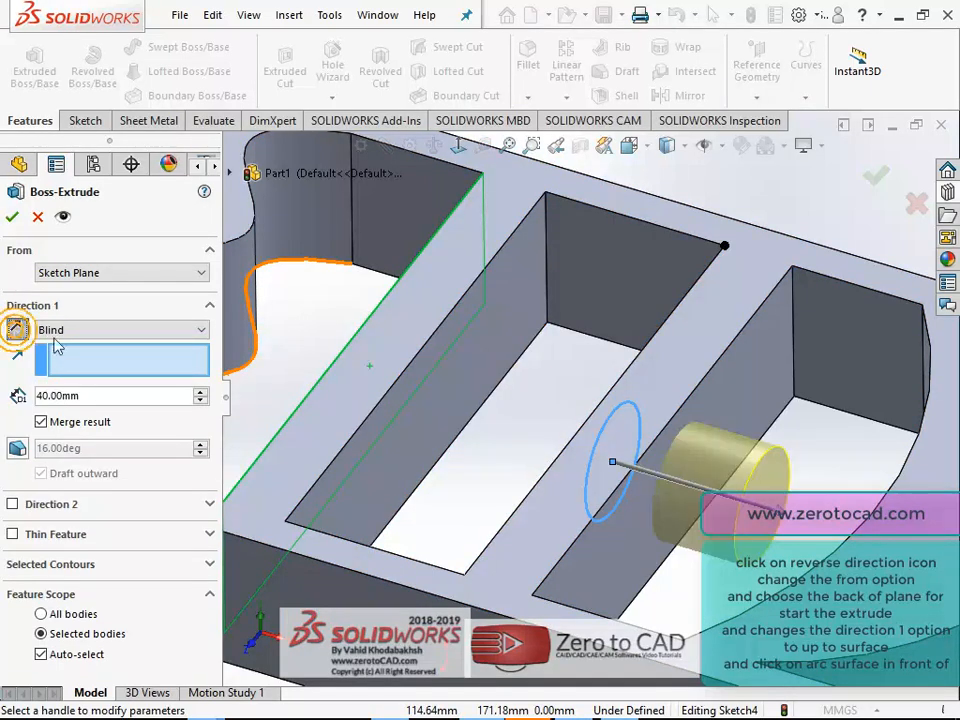
pyautogui.moveTo(572, 398); pyautogui.dragTo(737, 429, button='middle')
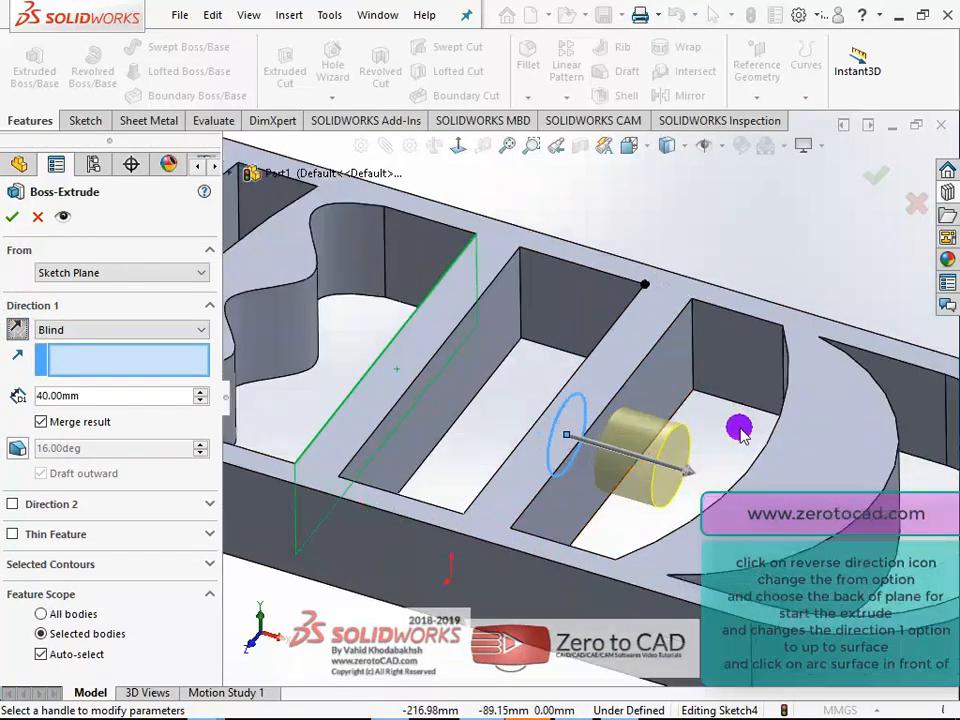
pyautogui.click(145, 276)
pyautogui.click(83, 302)
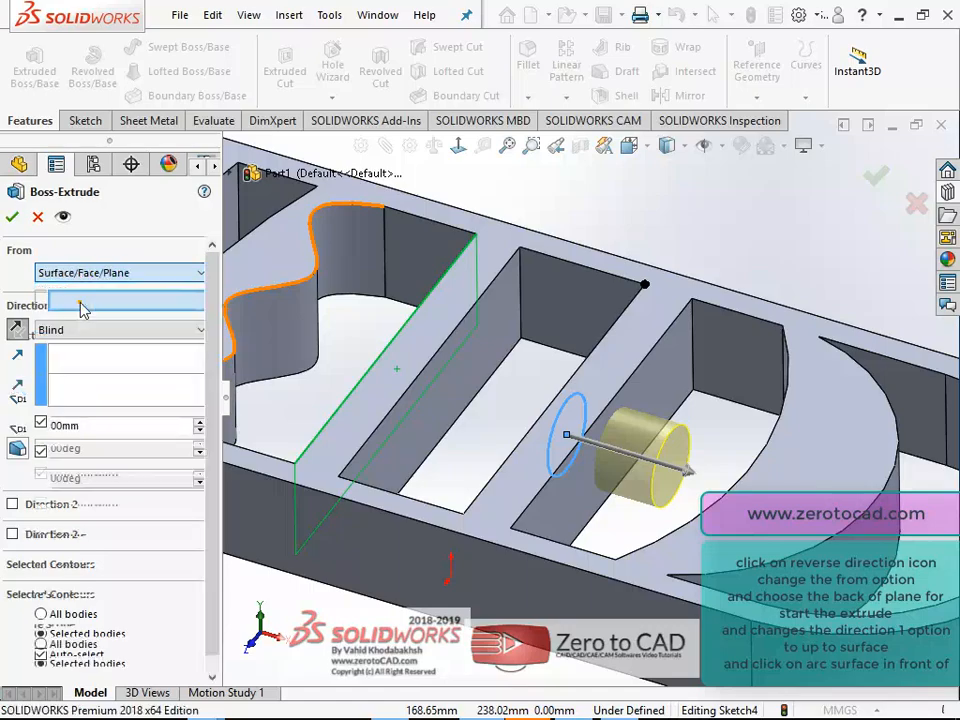
pyautogui.click(636, 424)
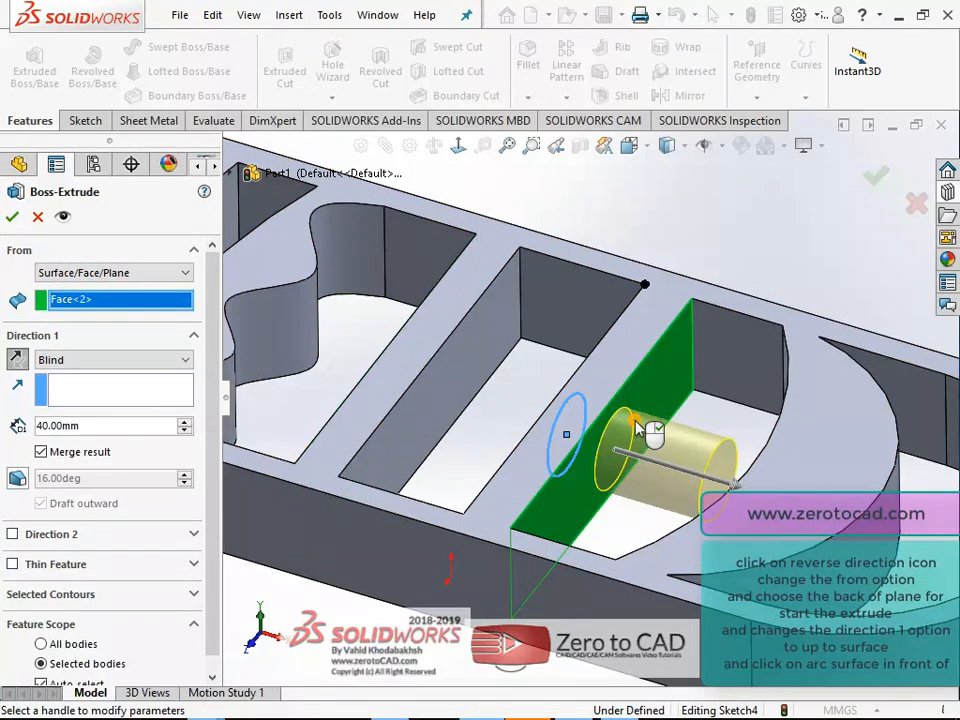
pyautogui.moveTo(564, 388); pyautogui.dragTo(659, 433, button='middle')
pyautogui.scroll(-2, 726, 314)
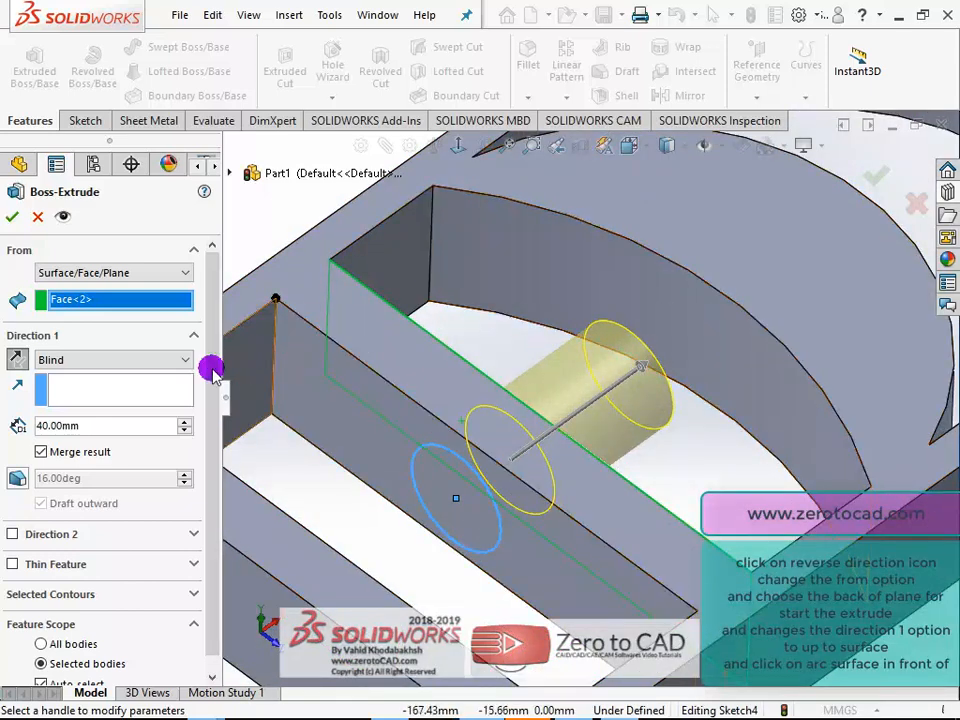
# - End the extrusion at the curved wall's inner face using Up To Surface and examine how it meets the wall
pyautogui.click(86, 362)
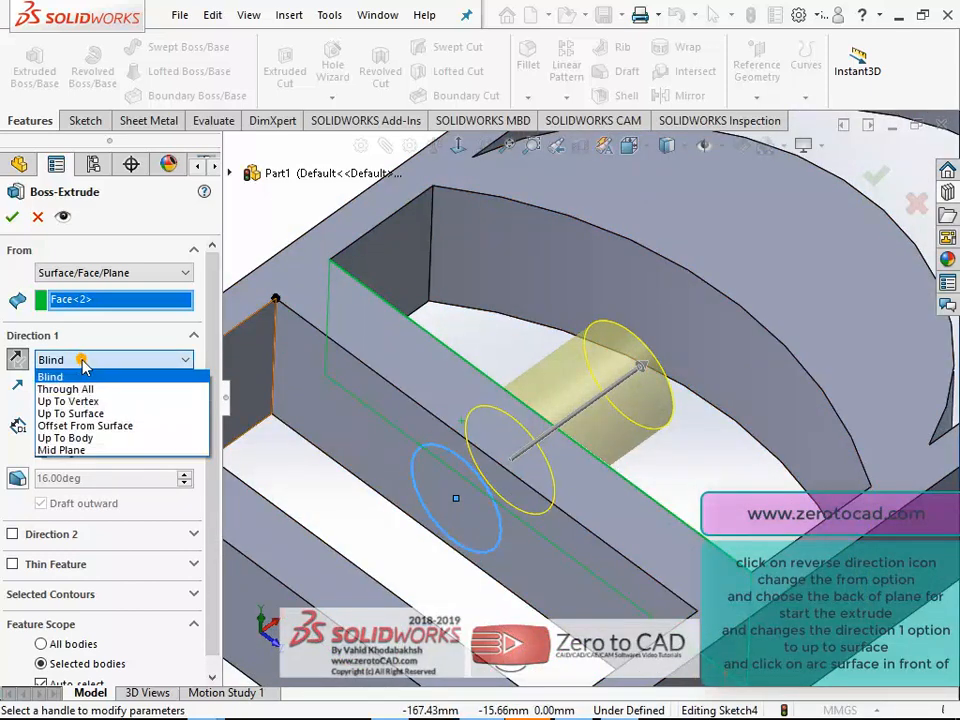
pyautogui.click(76, 416)
pyautogui.click(592, 319)
pyautogui.moveTo(600, 321); pyautogui.dragTo(635, 384, button='middle')
pyautogui.scroll(2, 657, 388)
pyautogui.scroll(-2, 611, 402)
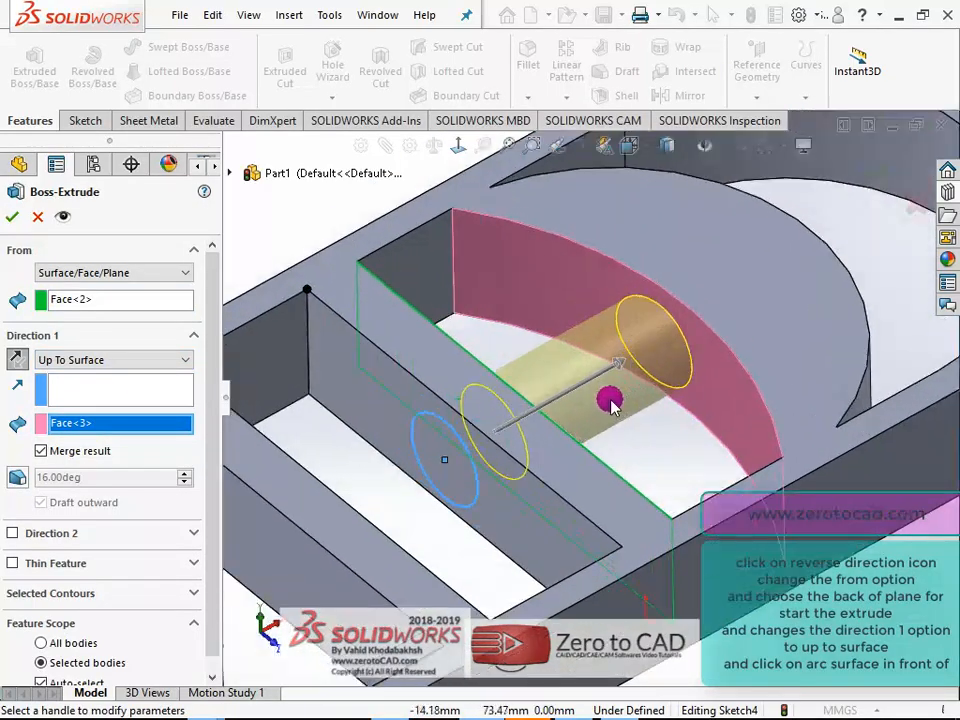
pyautogui.scroll(-2, 611, 402)
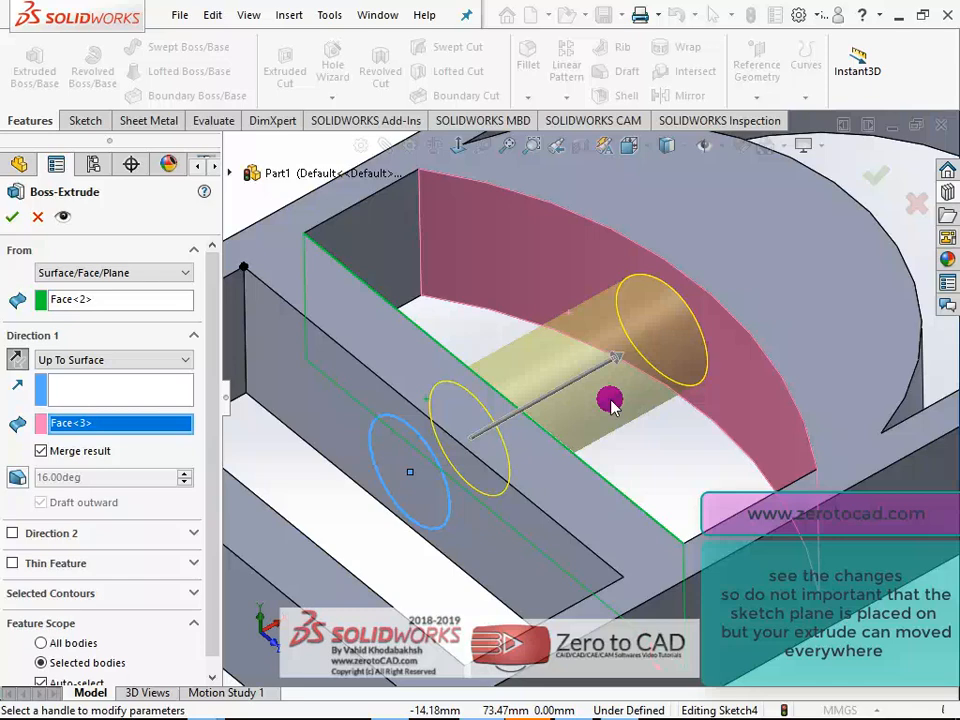
pyautogui.moveTo(594, 355); pyautogui.dragTo(594, 460, button='middle')
pyautogui.scroll(-2, 630, 355)
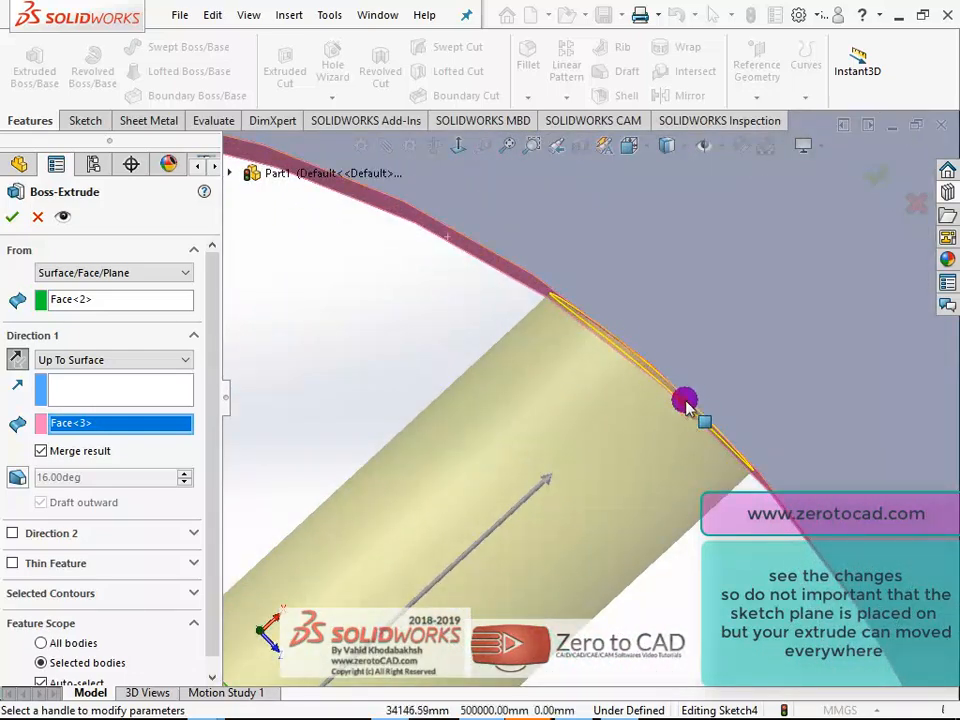
pyautogui.scroll(3, 684, 401)
pyautogui.moveTo(624, 358); pyautogui.dragTo(599, 323, button='middle')
pyautogui.scroll(-2, 540, 401)
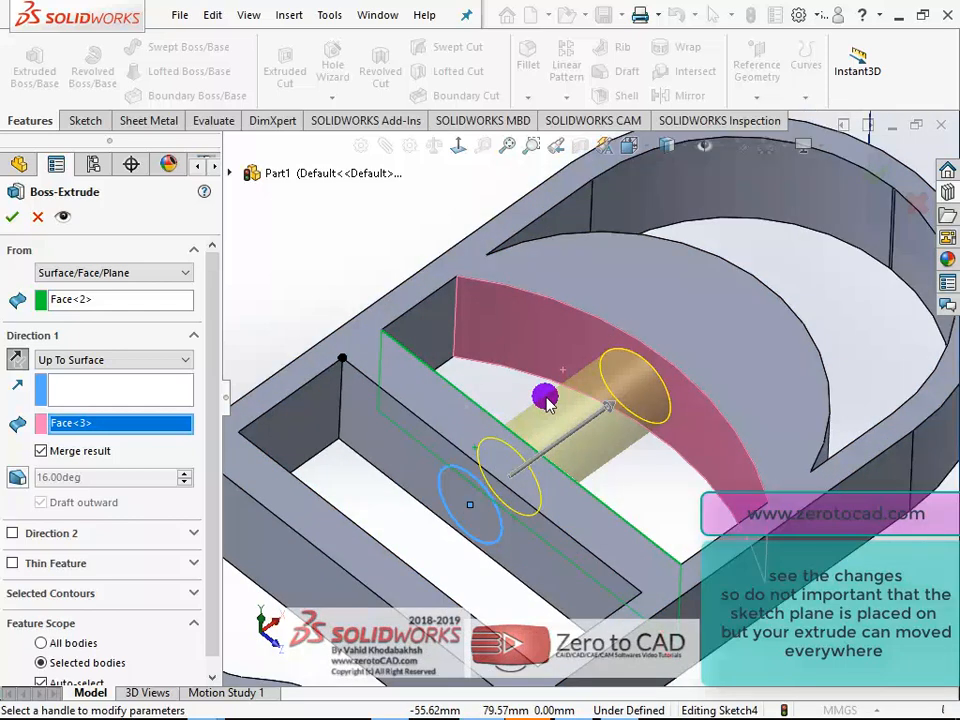
pyautogui.scroll(-1, 549, 374)
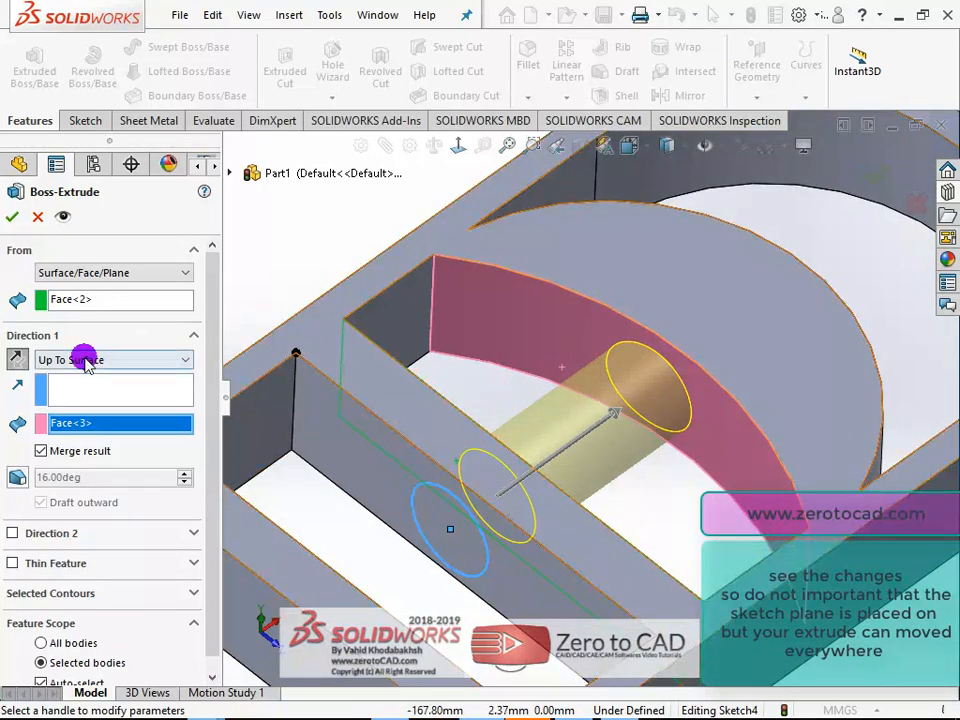
# - Start the extrusion from the Sketch Plane again, set its end condition to Blind and reverse it toward the wavy-sided slot
pyautogui.click(97, 279)
pyautogui.click(90, 287)
pyautogui.click(86, 332)
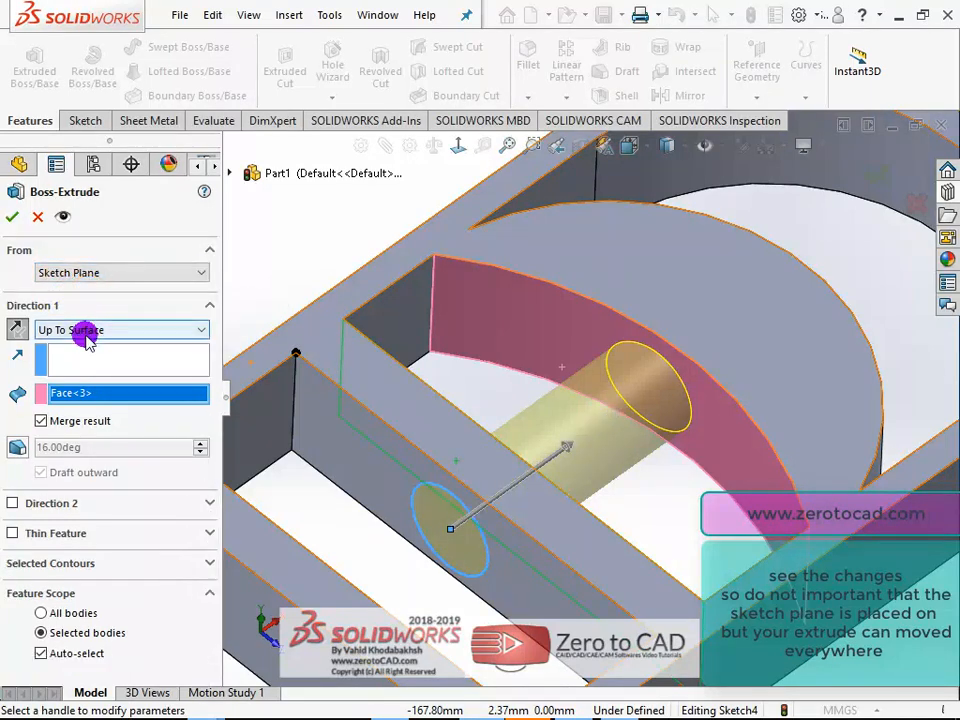
pyautogui.click(60, 346)
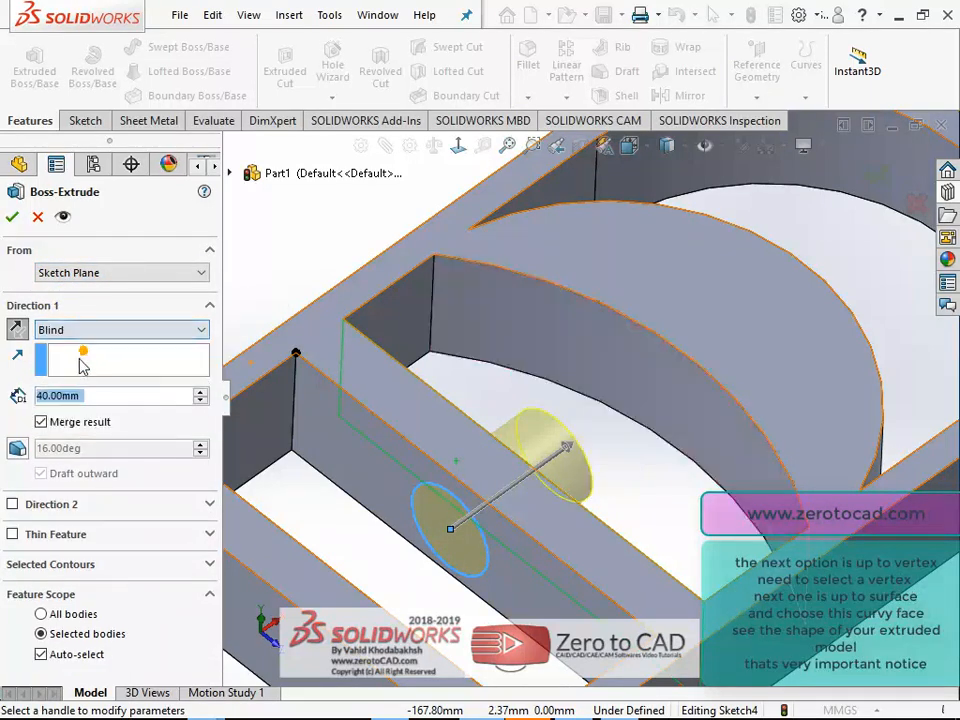
pyautogui.click(20, 336)
pyautogui.scroll(4, 714, 324)
pyautogui.moveTo(714, 324); pyautogui.dragTo(600, 366, button='middle')
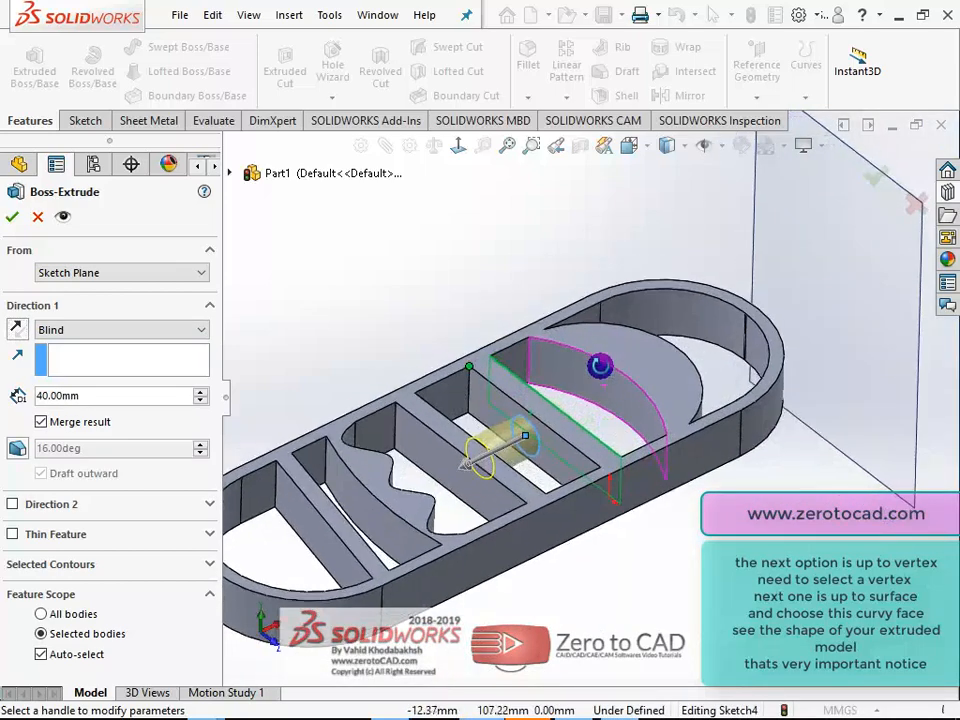
pyautogui.scroll(-8, 600, 366)
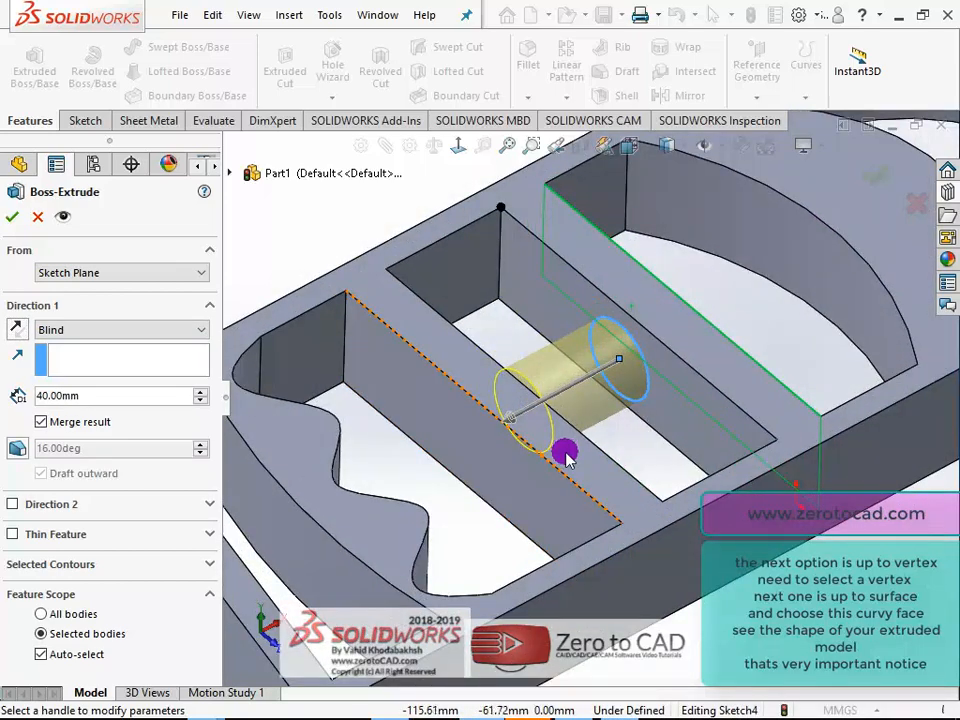
# - Extrude the circle Up To Surface, ending at the wavy face of the slot, and examine the shape of the end
pyautogui.scroll(1, 595, 415)
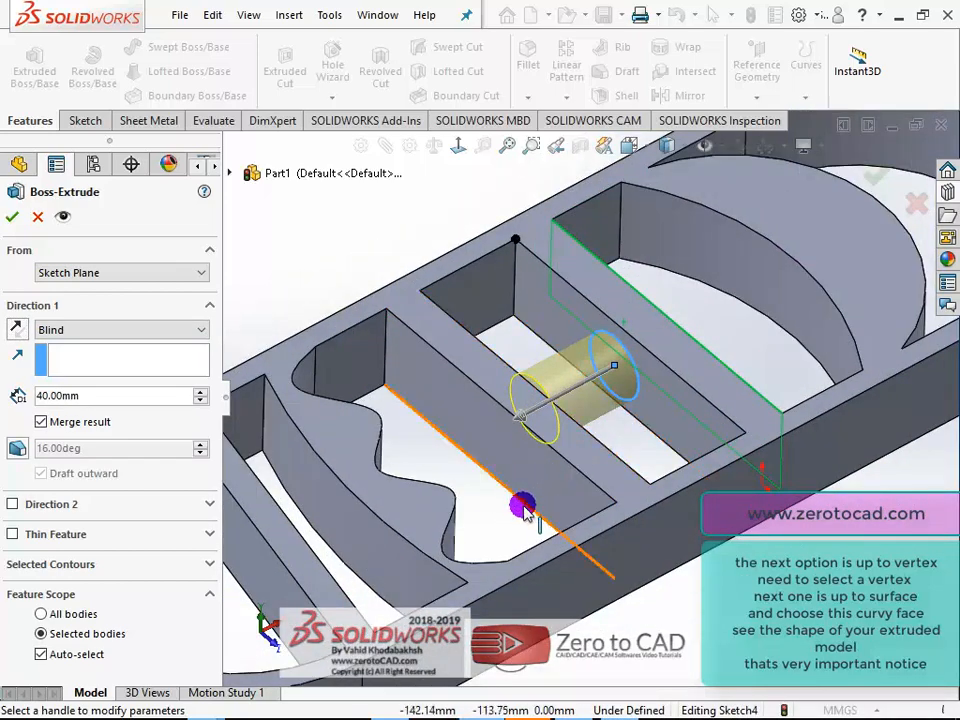
pyautogui.scroll(-2, 522, 507)
pyautogui.moveTo(578, 468); pyautogui.dragTo(643, 435, button='middle')
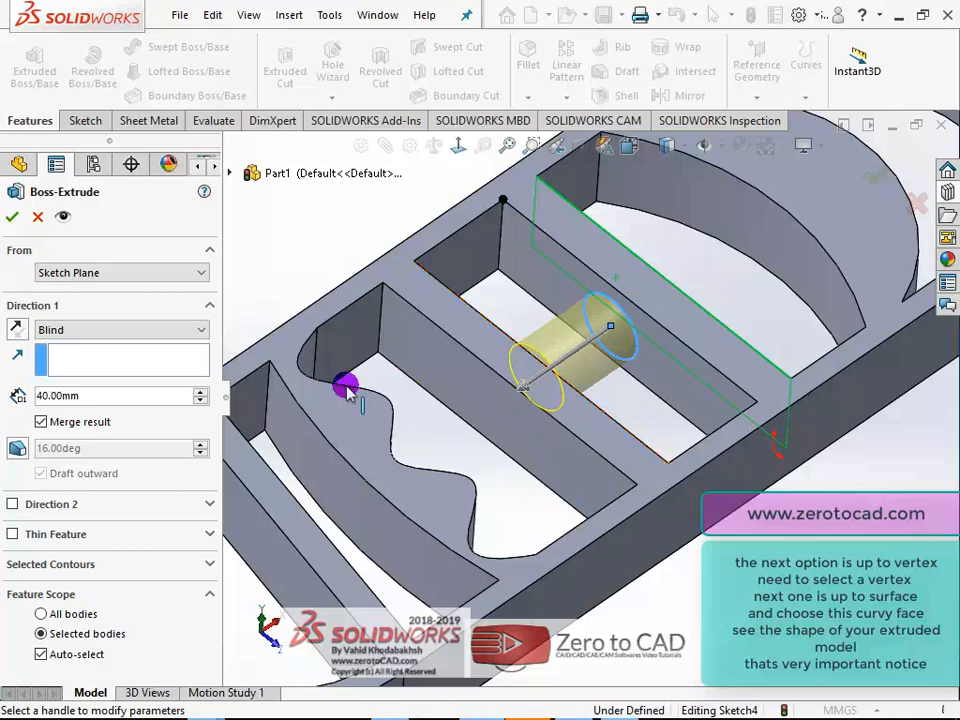
pyautogui.click(100, 333)
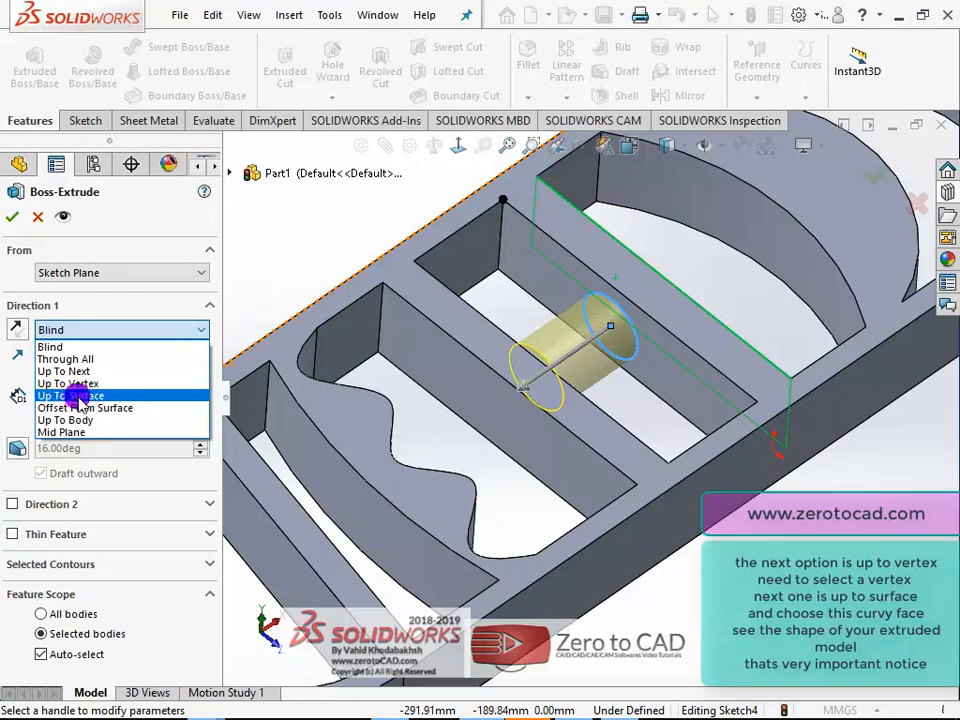
pyautogui.click(78, 396)
pyautogui.moveTo(319, 313); pyautogui.dragTo(357, 313, button='middle')
pyautogui.click(321, 360)
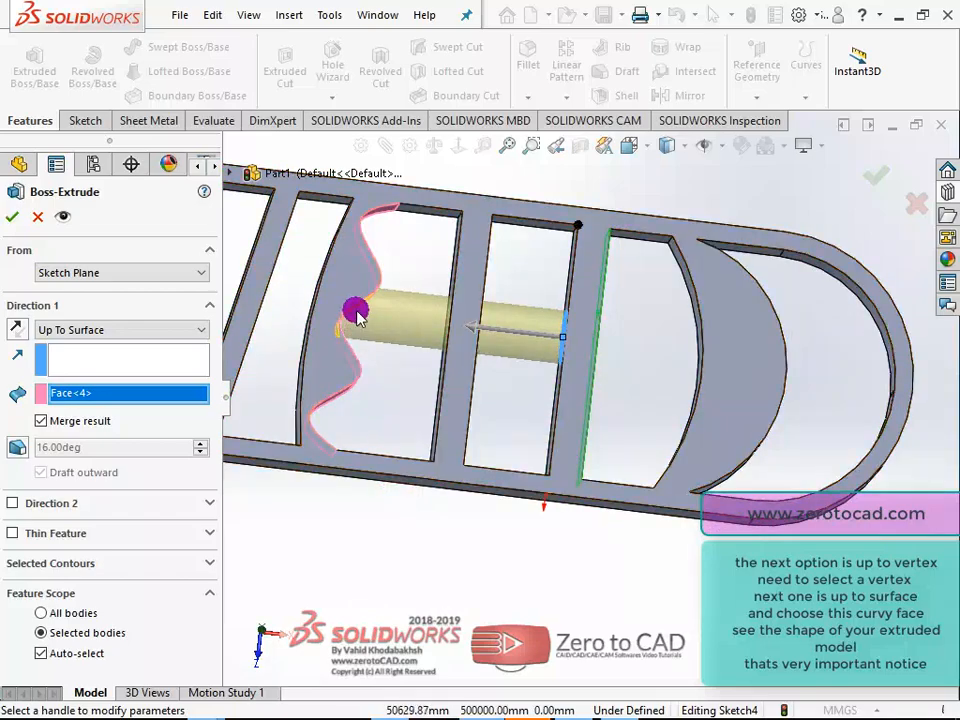
pyautogui.scroll(-10, 357, 313)
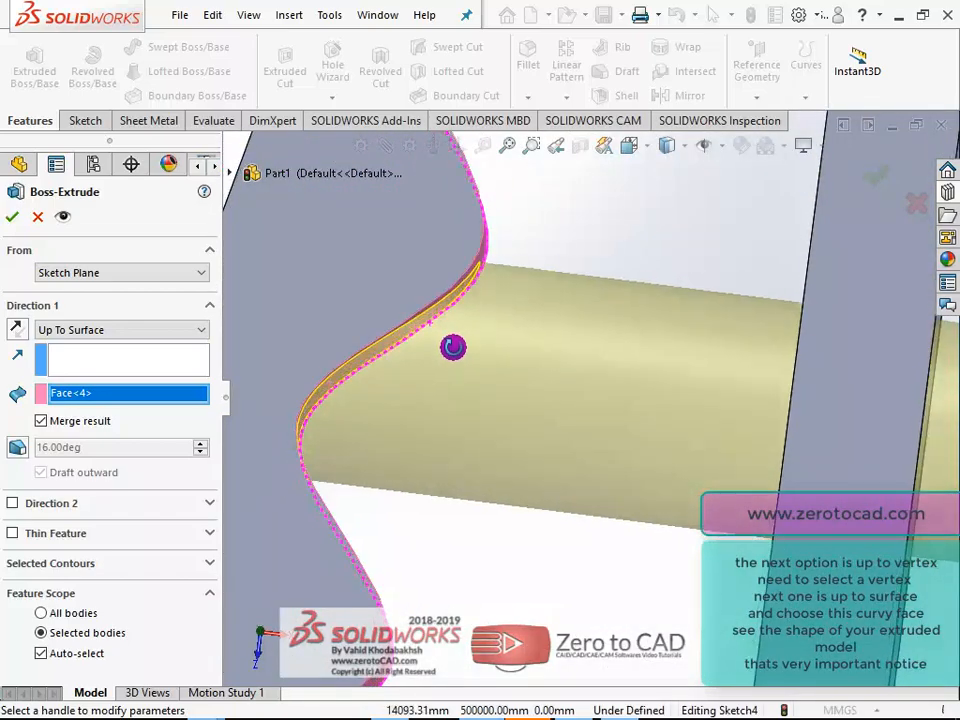
pyautogui.scroll(10, 453, 347)
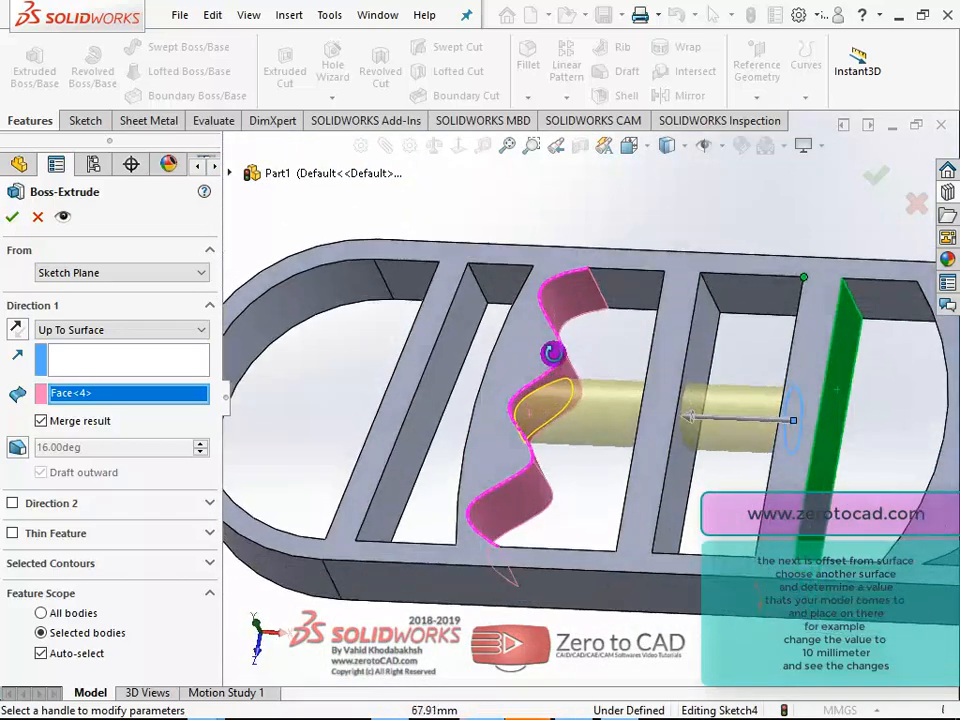
# - Change Direction 1 to Offset From Surface with a 10 mm offset from the wavy face
pyautogui.moveTo(552, 352); pyautogui.dragTo(596, 306, button='middle')
pyautogui.scroll(-5, 684, 383)
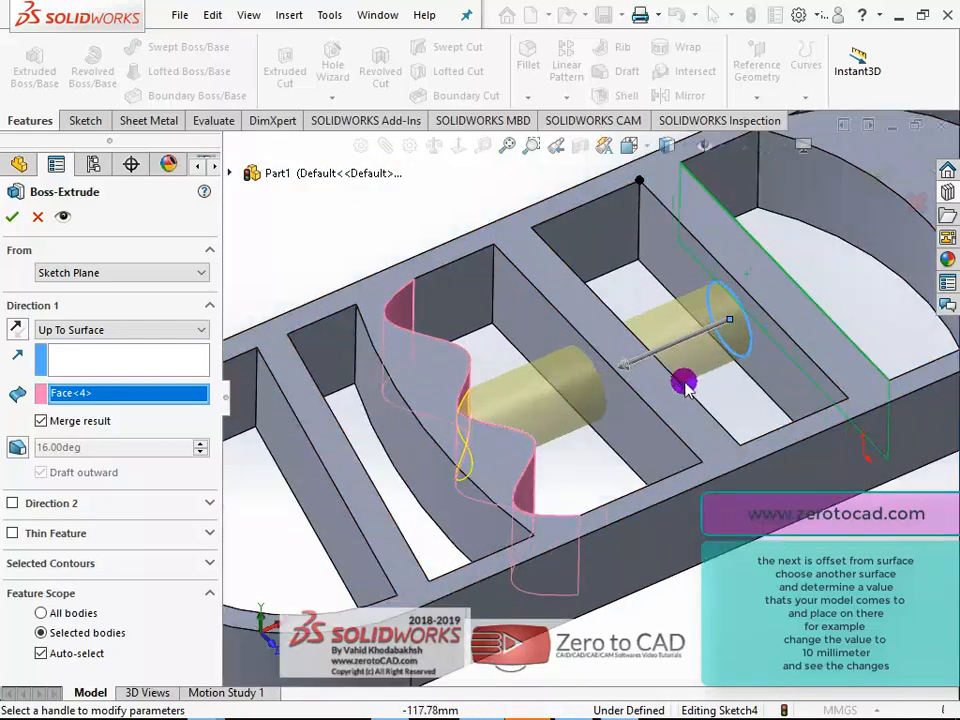
pyautogui.moveTo(686, 388); pyautogui.dragTo(583, 433, button='middle')
pyautogui.click(115, 330)
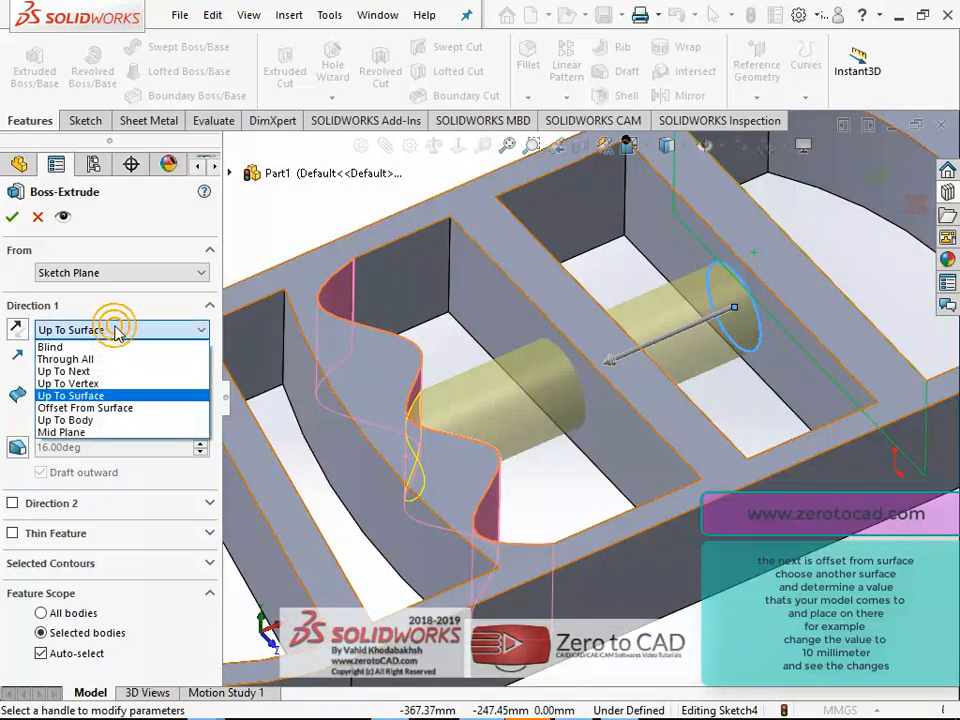
pyautogui.click(104, 410)
pyautogui.moveTo(613, 381); pyautogui.dragTo(591, 399, button='middle')
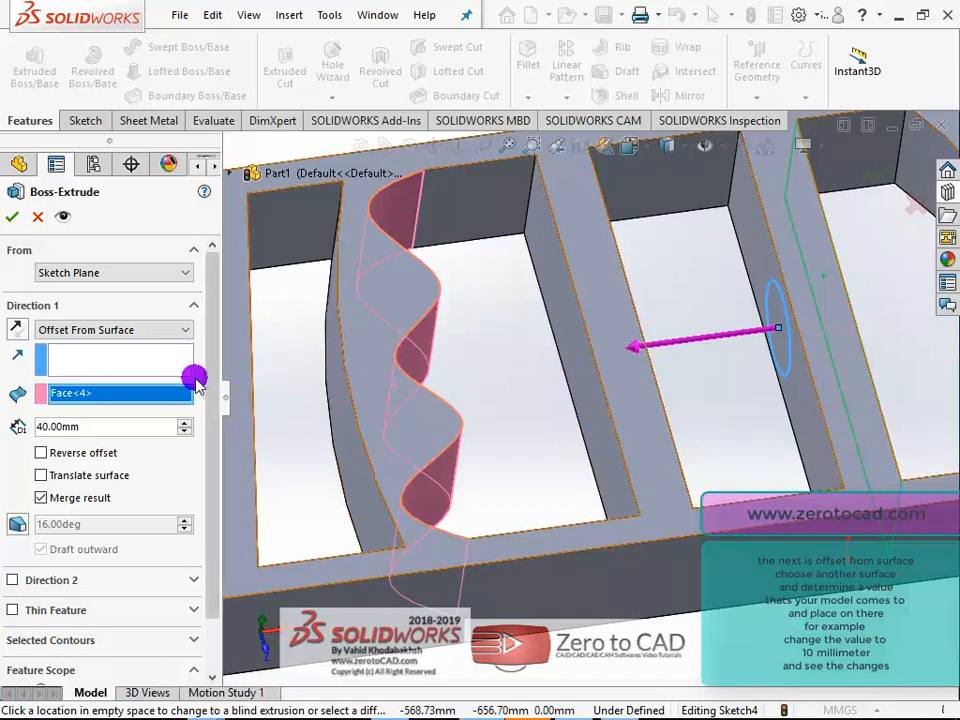
pyautogui.click(184, 433)
pyautogui.moveTo(435, 360); pyautogui.dragTo(208, 381, button='middle')
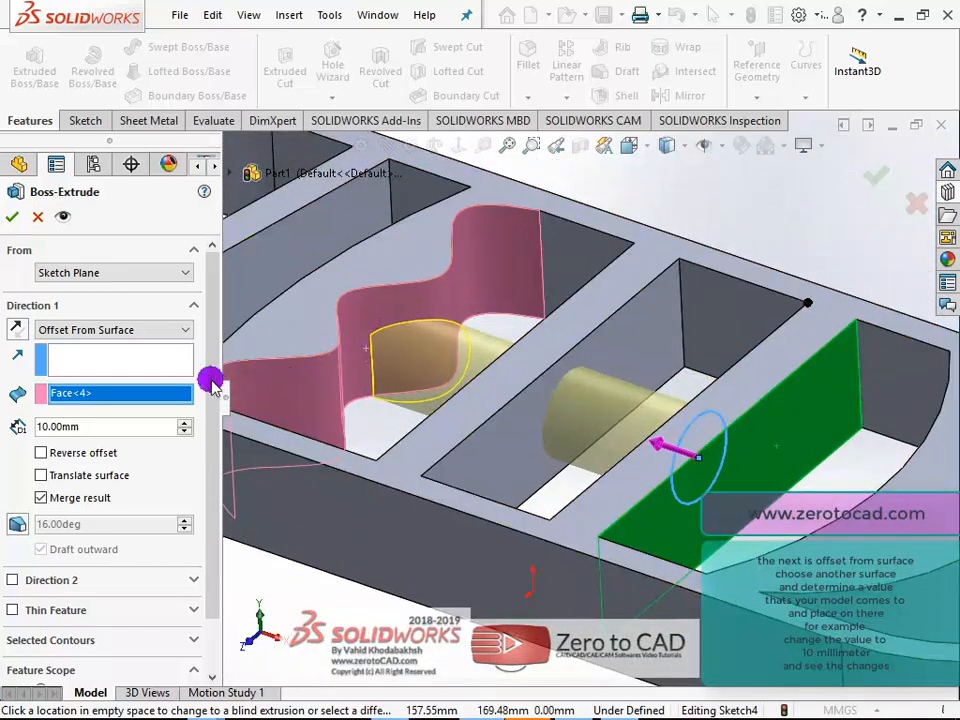
# - Replace the offset reference with the straight rib face beyond the wavy wall, keeping a 10 mm offset, and examine the gap
pyautogui.click(104, 392)
pyautogui.scroll(3, 489, 369)
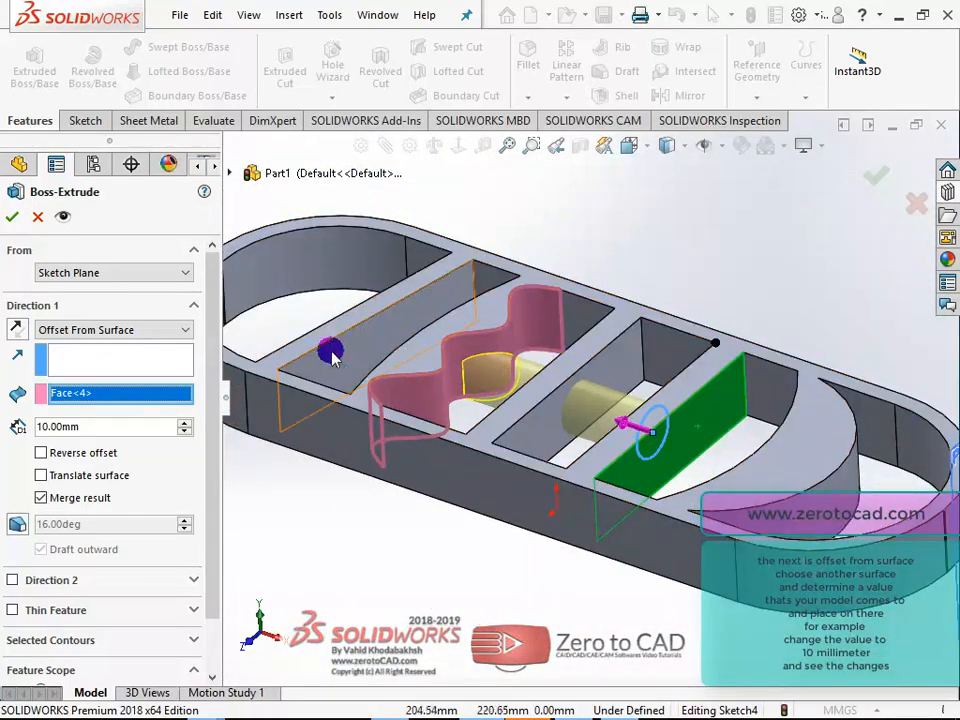
pyautogui.click(370, 342)
pyautogui.moveTo(373, 345)
pyautogui.mouseDown(button='middle')
pyautogui.moveTo(422, 324)
pyautogui.moveTo(403, 369)
pyautogui.moveTo(454, 336)
pyautogui.moveTo(315, 397)
pyautogui.mouseUp(button='middle')
pyautogui.click(118, 431)
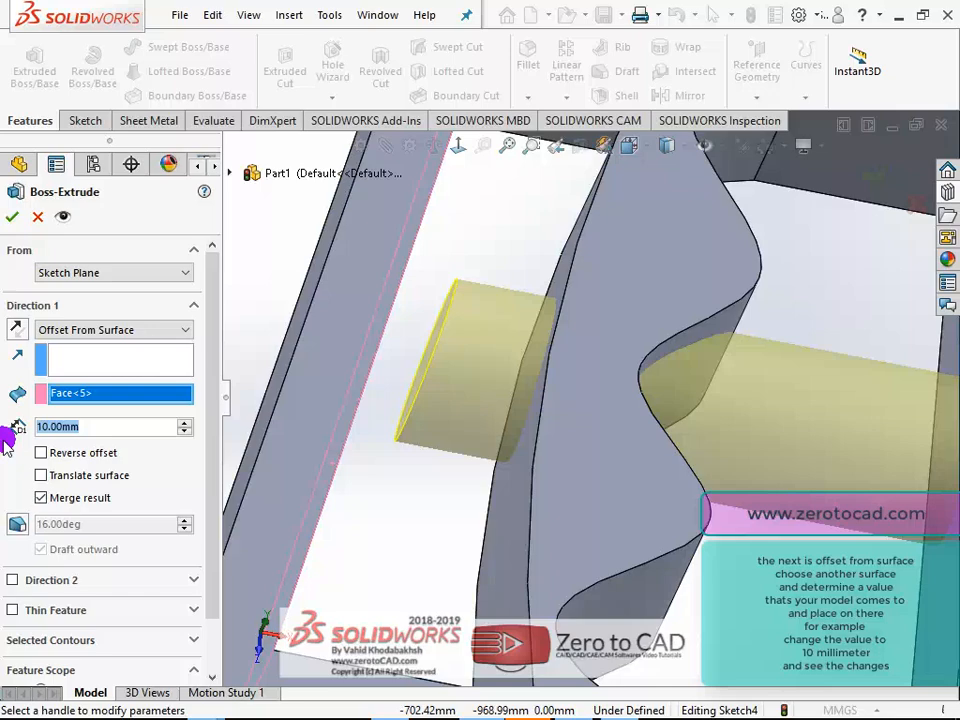
pyautogui.write('10')
pyautogui.press('Return')
pyautogui.moveTo(358, 336)
pyautogui.mouseDown(button='middle')
pyautogui.moveTo(396, 360)
pyautogui.moveTo(377, 300)
pyautogui.moveTo(414, 306)
pyautogui.moveTo(392, 294)
pyautogui.moveTo(409, 300)
pyautogui.moveTo(408, 261)
pyautogui.moveTo(508, 206)
pyautogui.moveTo(471, 317)
pyautogui.moveTo(557, 317)
pyautogui.moveTo(716, 283)
pyautogui.mouseUp(button='middle')
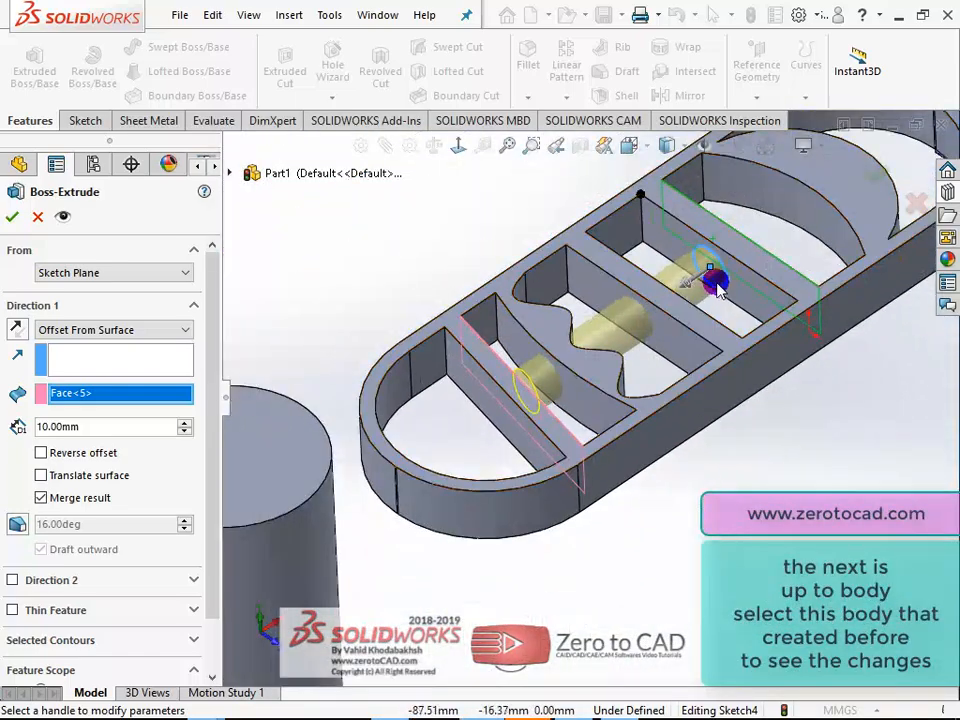
# - Set Direction 1 to Up To Body with the separate cylinder as the target and examine where the extrusion meets it
pyautogui.scroll(-3, 716, 283)
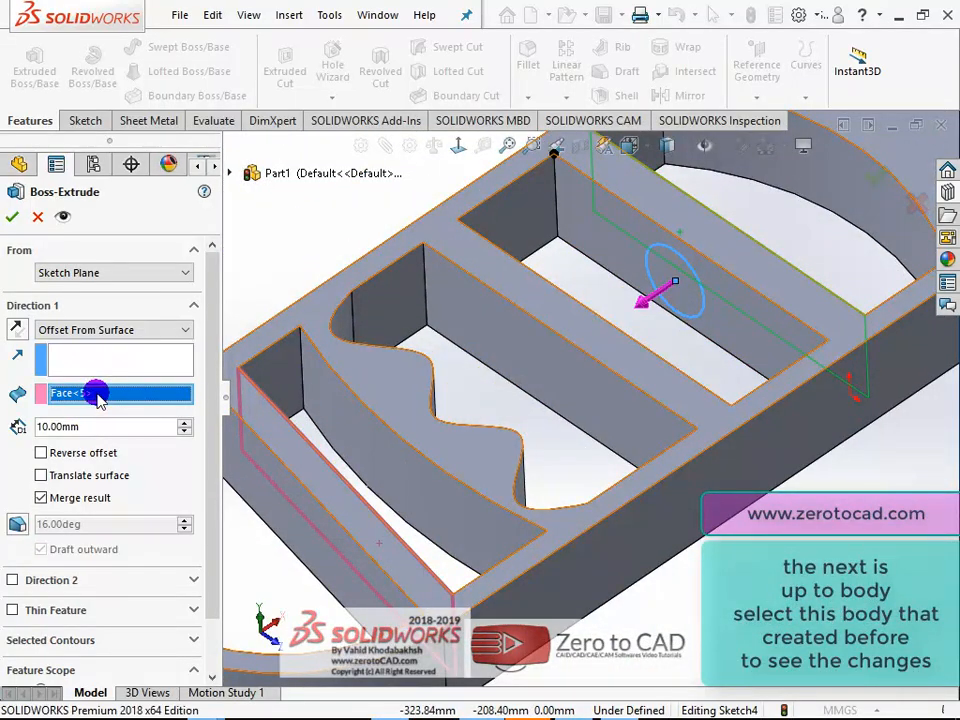
pyautogui.click(80, 329)
pyautogui.click(80, 420)
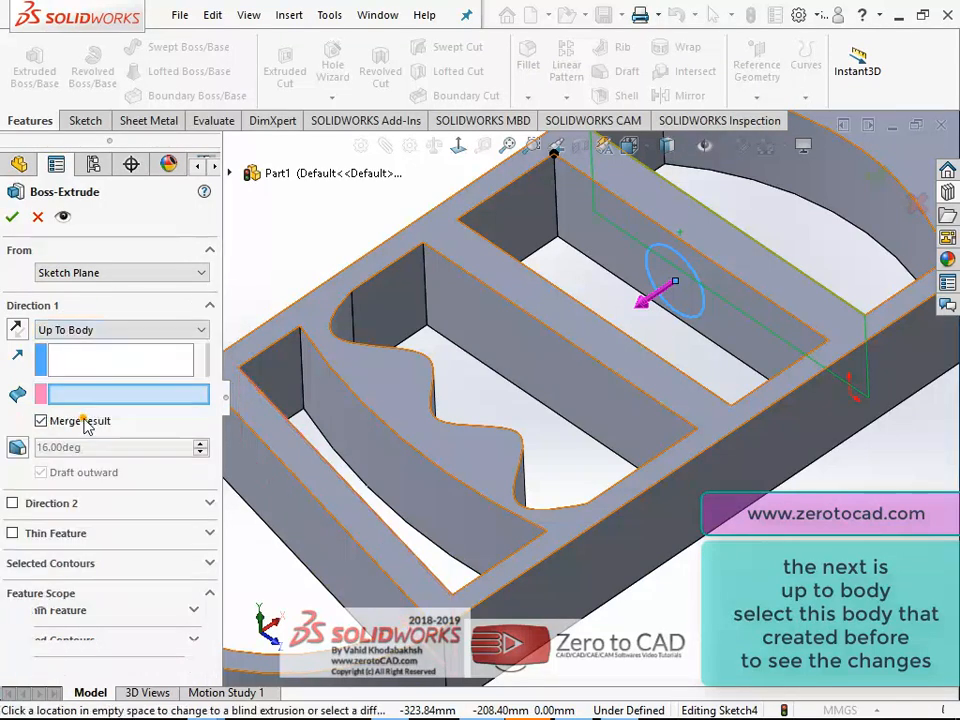
pyautogui.scroll(6, 548, 350)
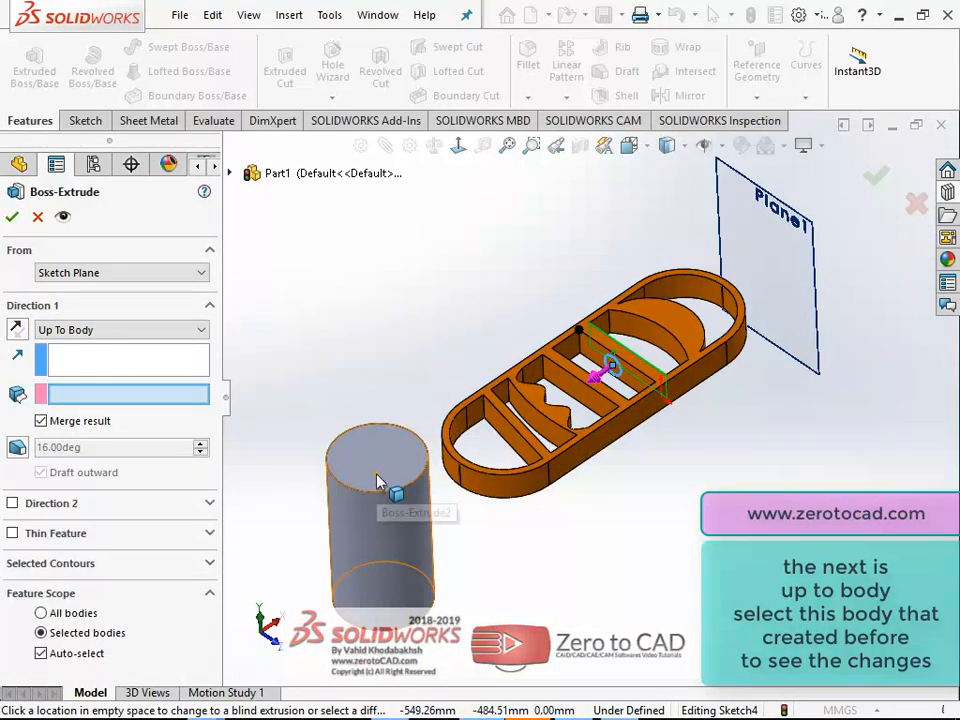
pyautogui.click(380, 483)
pyautogui.moveTo(495, 548)
pyautogui.mouseDown(button='middle')
pyautogui.moveTo(454, 444)
pyautogui.moveTo(369, 476)
pyautogui.moveTo(390, 536)
pyautogui.moveTo(418, 393)
pyautogui.mouseUp(button='middle')
pyautogui.scroll(-8, 418, 393)
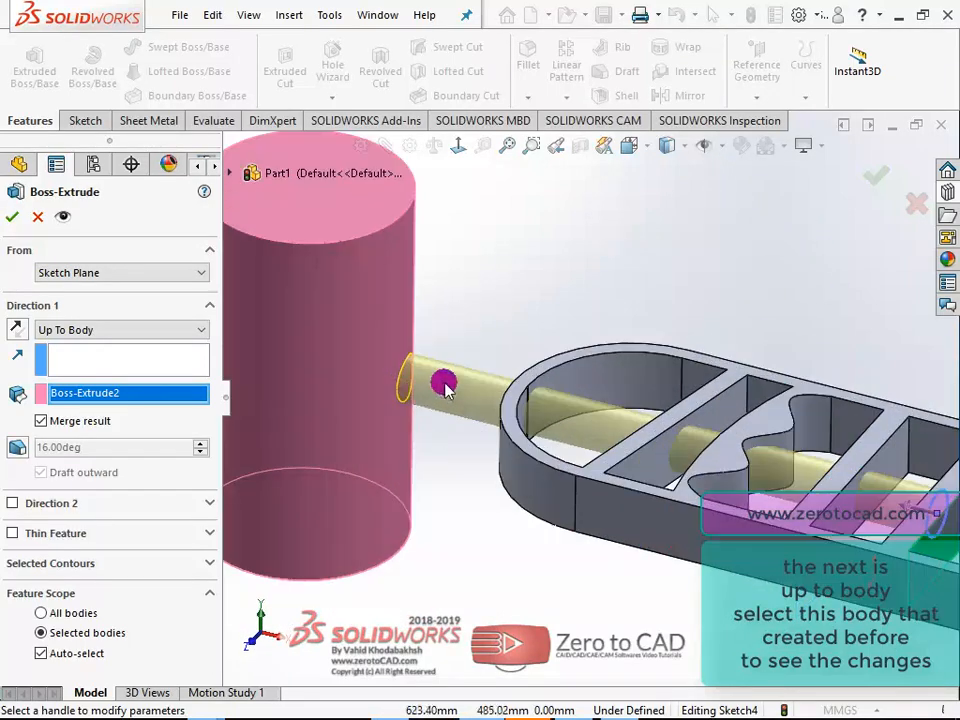
pyautogui.scroll(10, 421, 346)
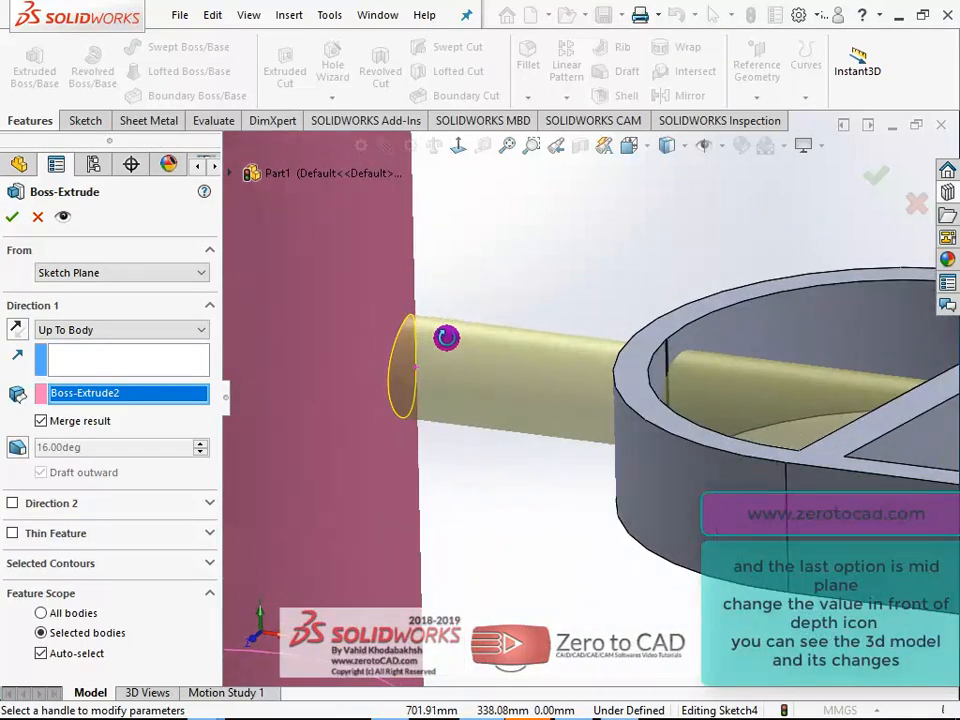
# - Change Direction 1 to Mid Plane with a total depth of 50 mm and examine the extrusion on both sides of the rib
pyautogui.moveTo(584, 398)
pyautogui.mouseDown(button='middle')
pyautogui.moveTo(686, 399)
pyautogui.moveTo(729, 429)
pyautogui.moveTo(677, 435)
pyautogui.moveTo(681, 470)
pyautogui.mouseUp(button='middle')
pyautogui.scroll(-10, 763, 289)
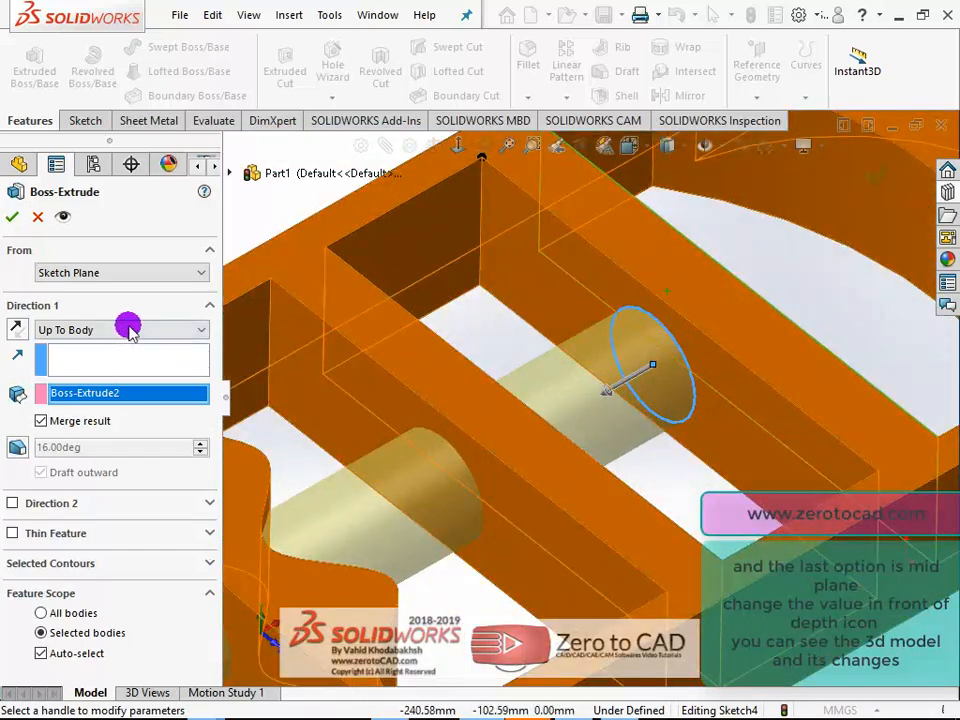
pyautogui.click(130, 330)
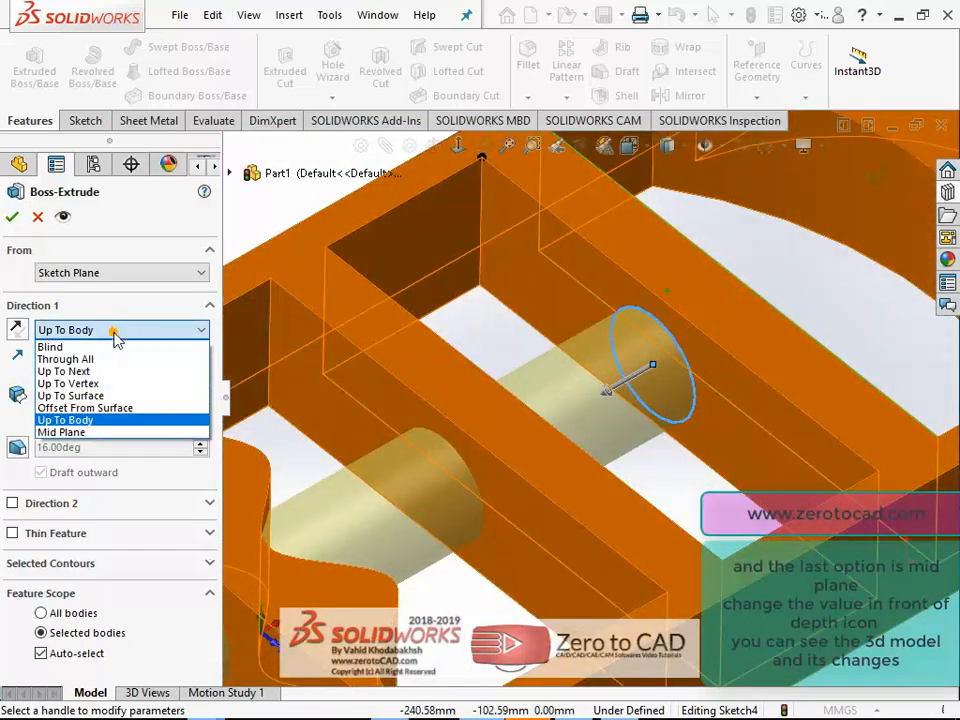
pyautogui.click(60, 432)
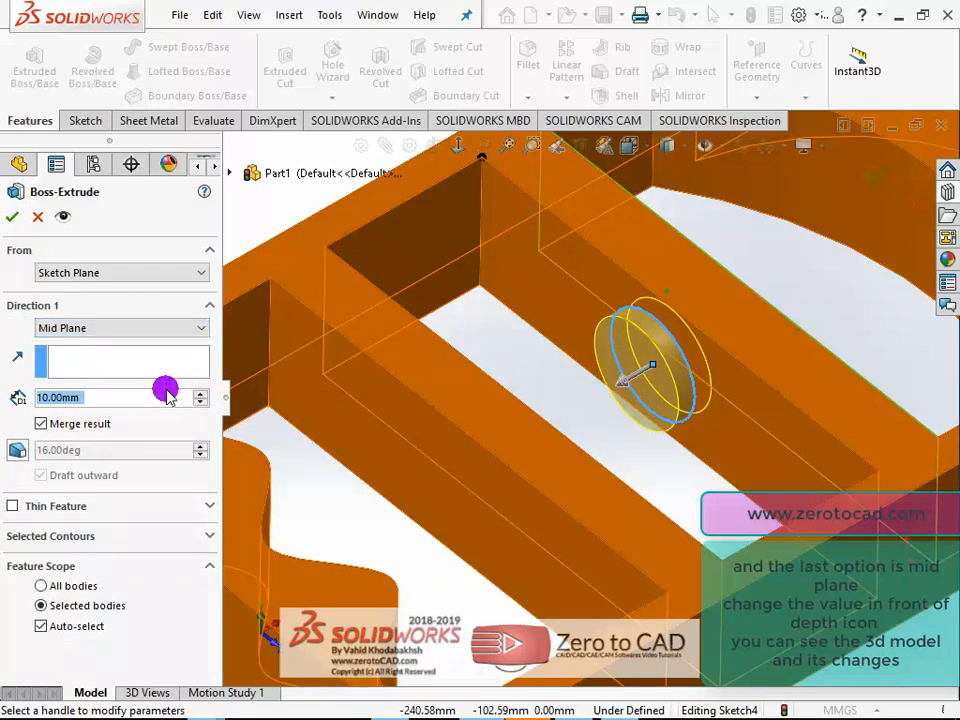
pyautogui.moveTo(621, 381); pyautogui.dragTo(514, 388, button='middle')
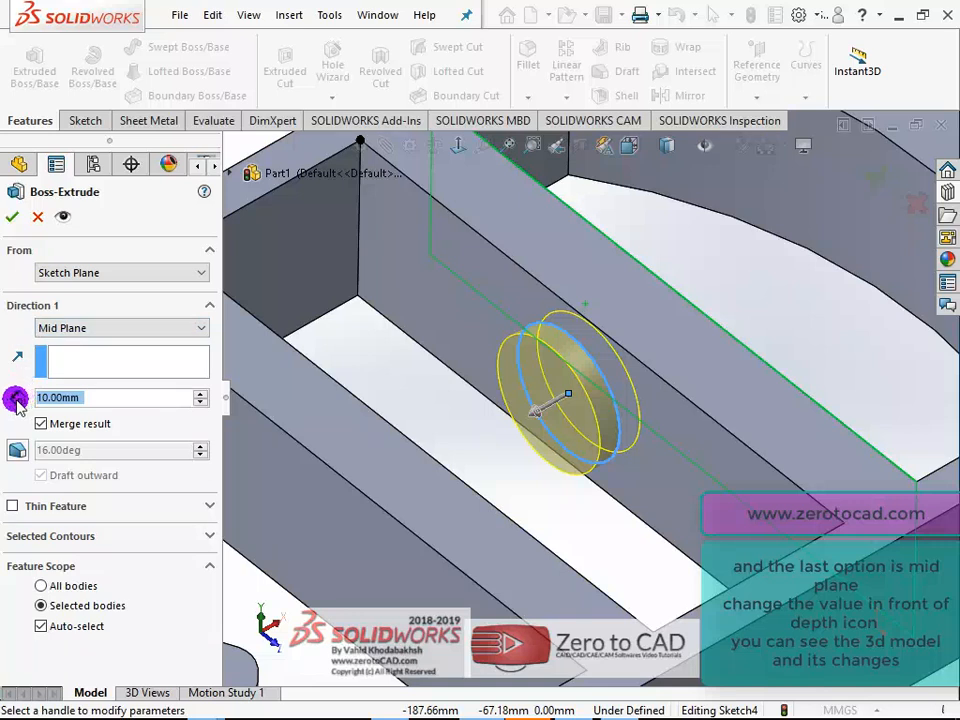
pyautogui.click(201, 393)
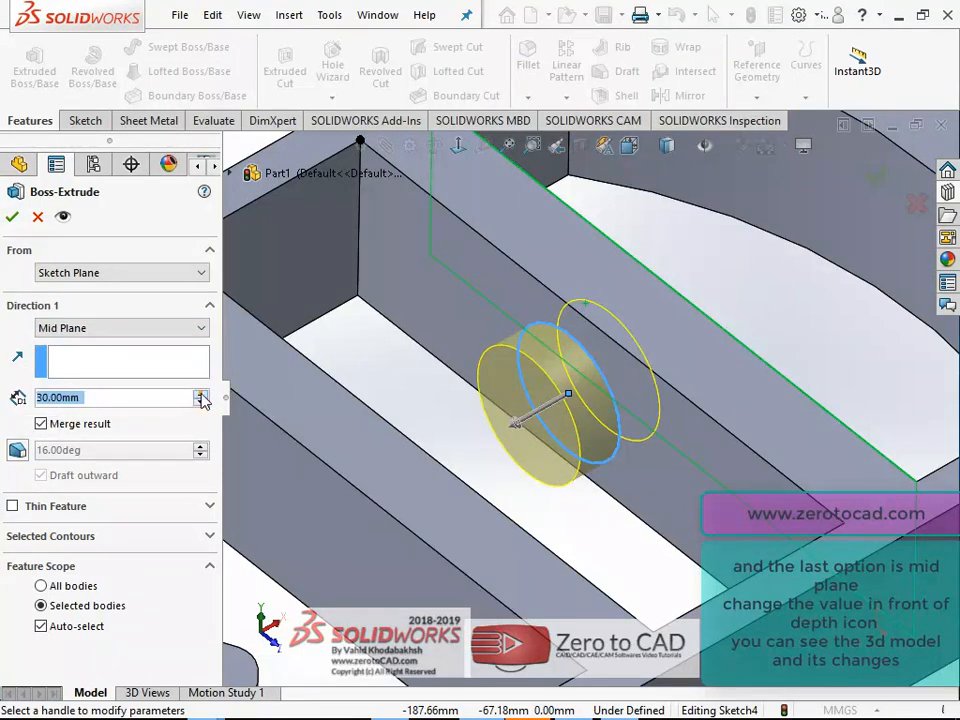
pyautogui.click(201, 394)
pyautogui.click(201, 394)
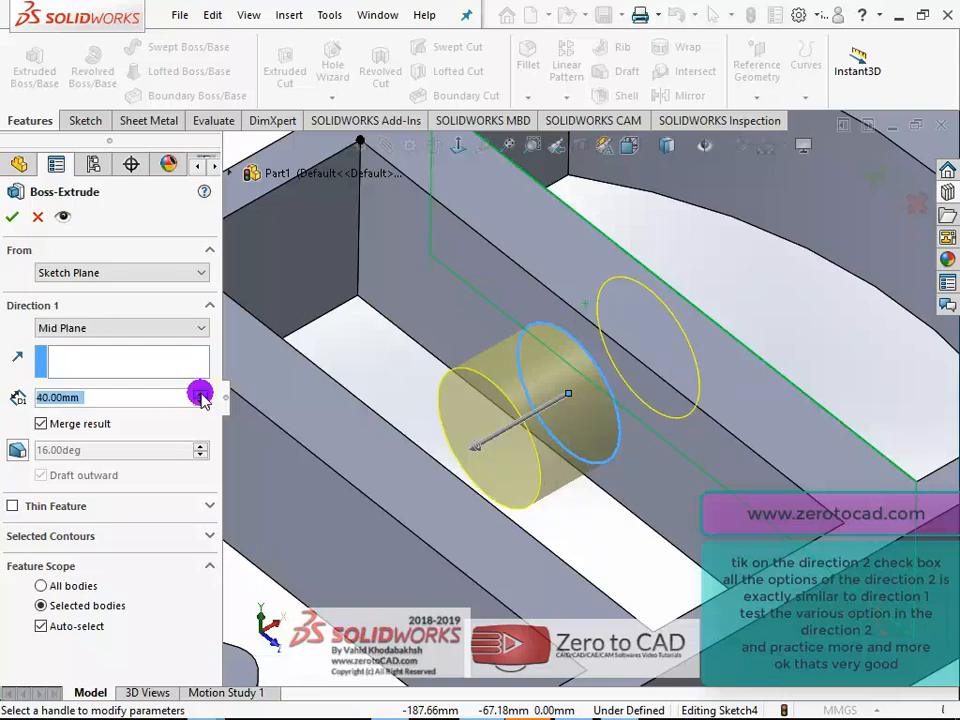
pyautogui.click(201, 394)
pyautogui.moveTo(407, 369); pyautogui.dragTo(531, 363, button='middle')
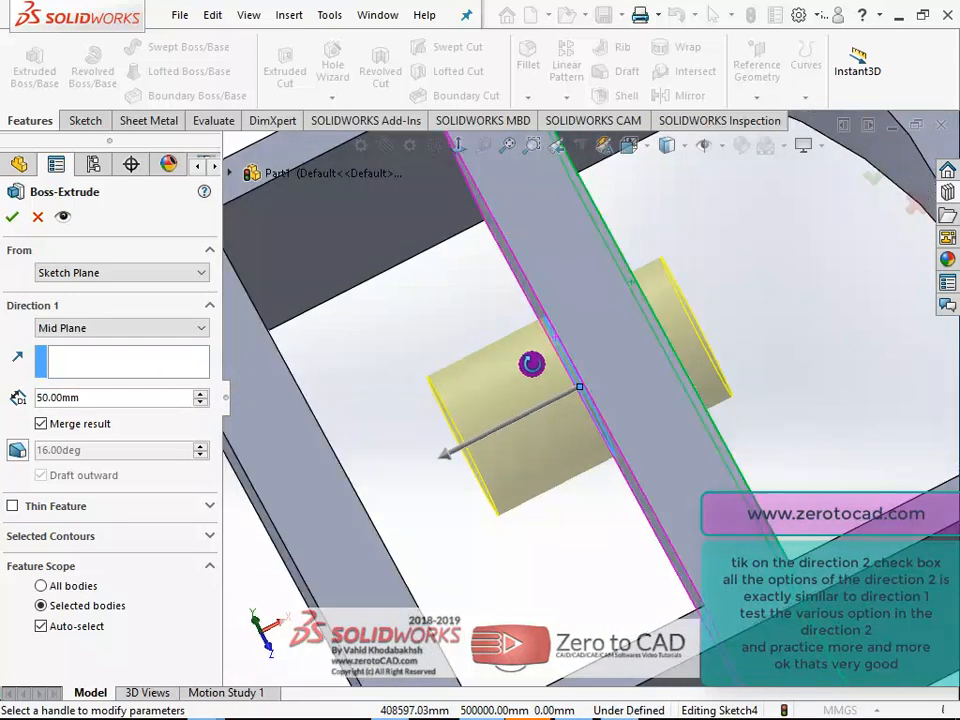
# - Increase the Mid Plane depth to 60 mm and change the Direction 1 end condition to Blind
pyautogui.click(201, 394)
pyautogui.scroll(2, 545, 425)
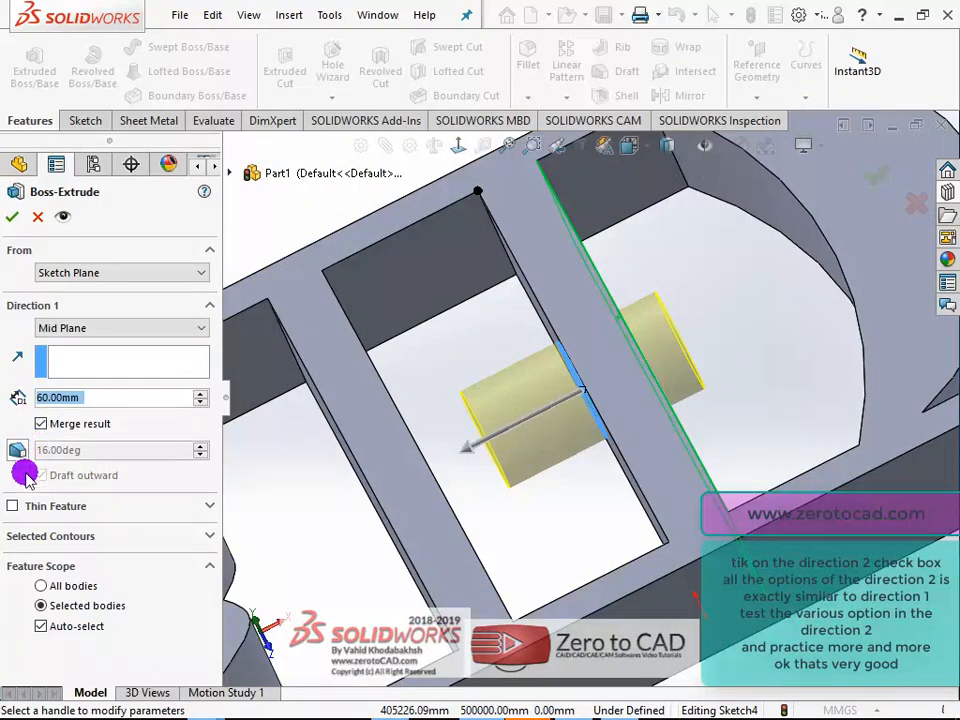
pyautogui.click(90, 328)
pyautogui.click(88, 341)
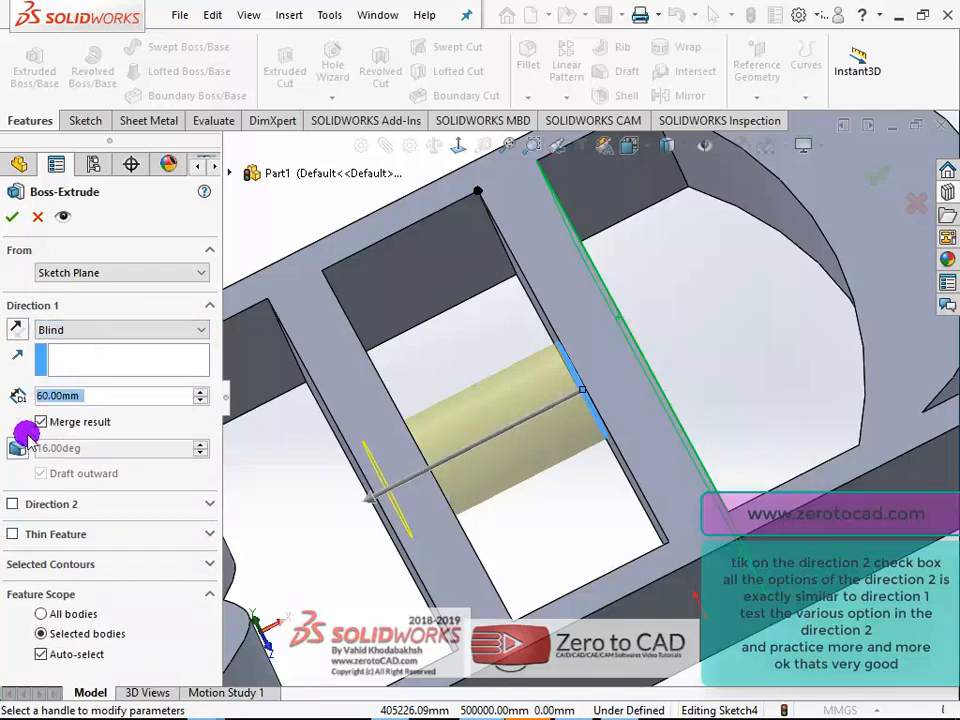
# - Try extruding in Direction 2 as well, review its available end conditions, and disable Direction 2 again
pyautogui.click(11, 504)
pyautogui.scroll(-3, 205, 490)
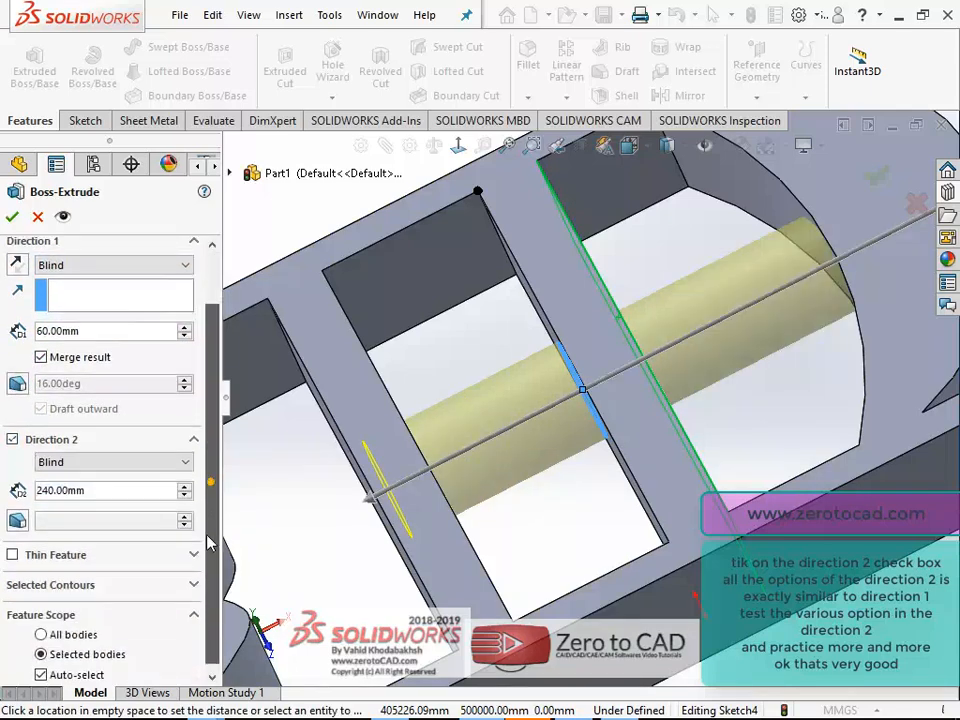
pyautogui.moveTo(399, 454); pyautogui.dragTo(560, 370, button='middle')
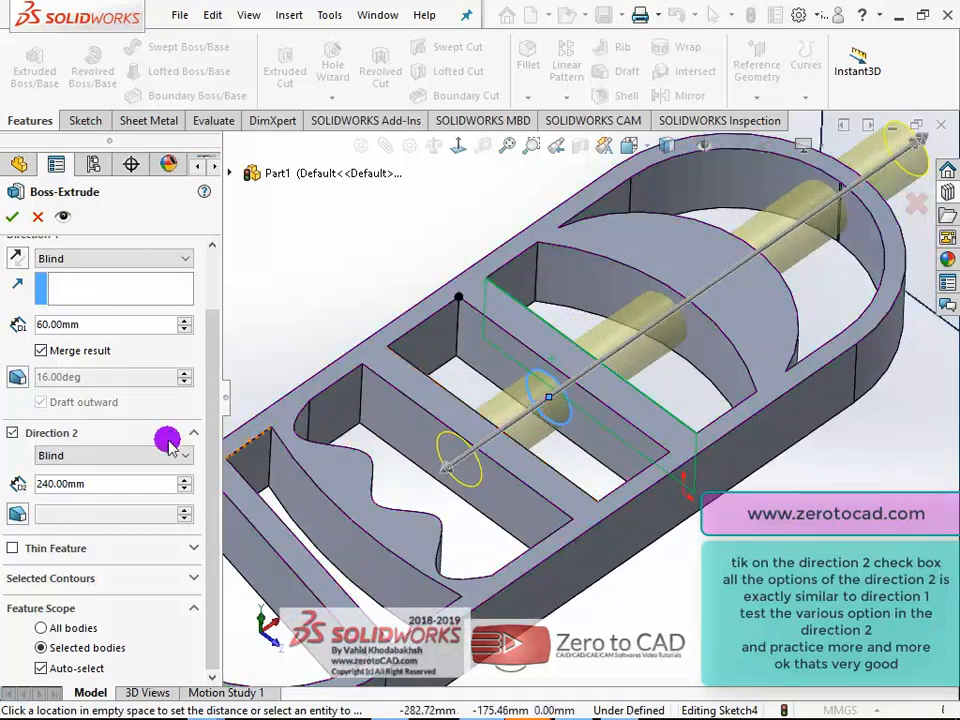
pyautogui.click(70, 455)
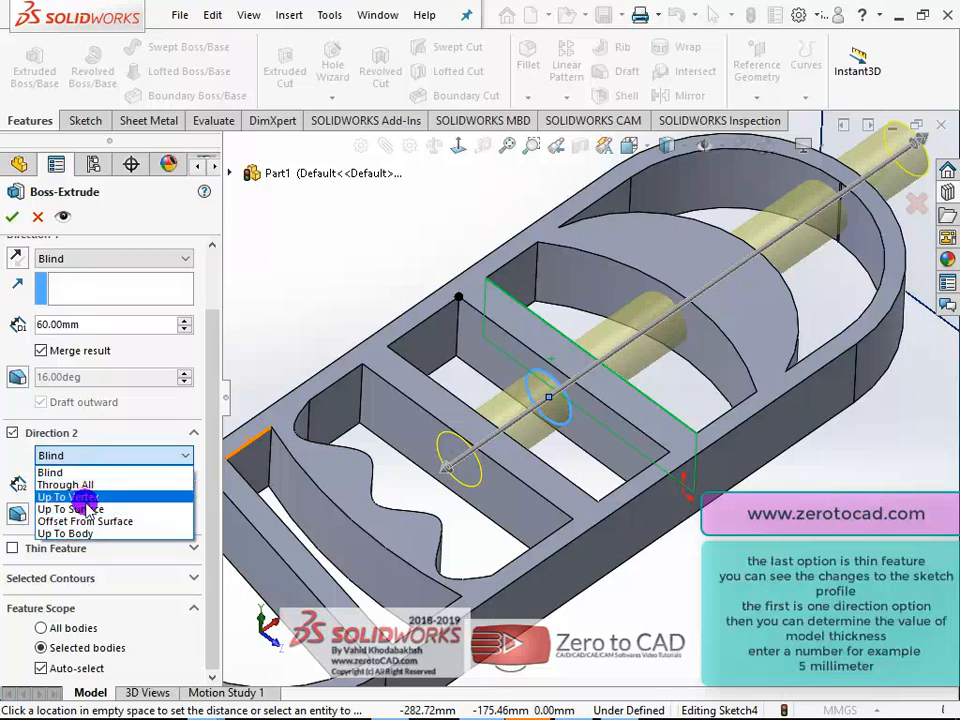
pyautogui.click(113, 432)
pyautogui.click(12, 433)
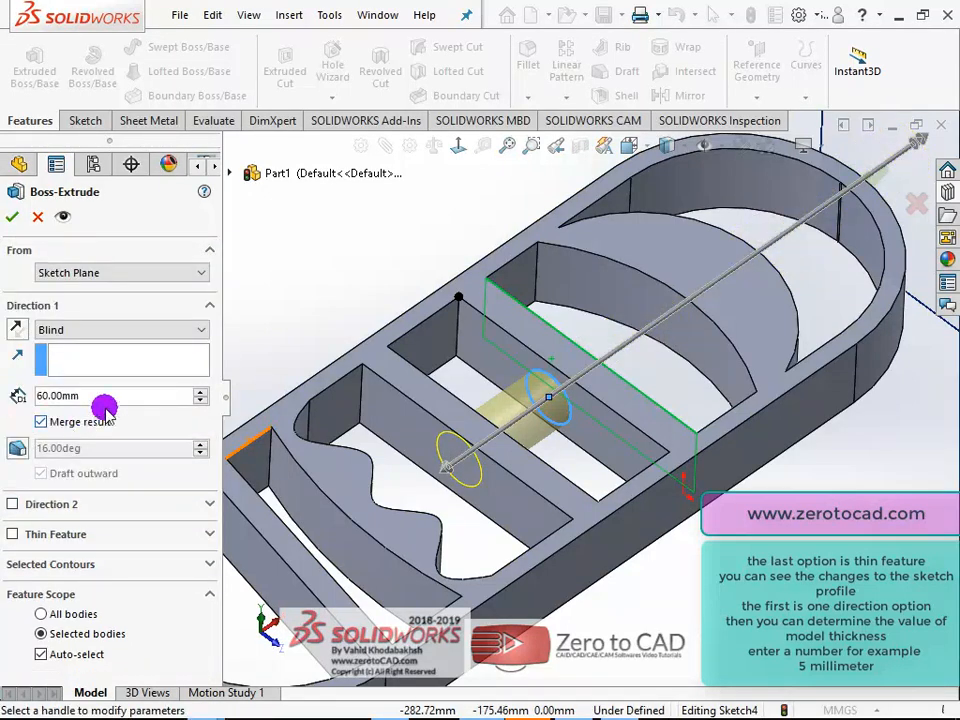
# - Enable a One-Direction Thin Feature on the circle's extrusion and reduce the Direction 1 depth to 20 mm
pyautogui.click(14, 535)
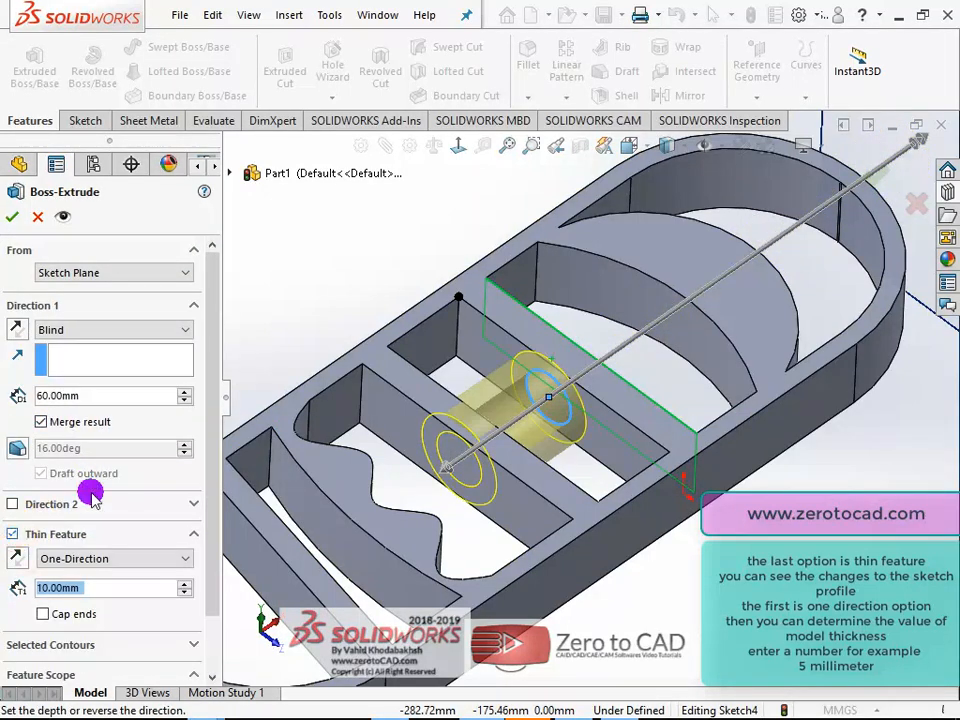
pyautogui.moveTo(512, 402)
pyautogui.mouseDown(button='middle')
pyautogui.moveTo(544, 386)
pyautogui.moveTo(522, 385)
pyautogui.mouseUp(button='middle')
pyautogui.scroll(-5, 522, 385)
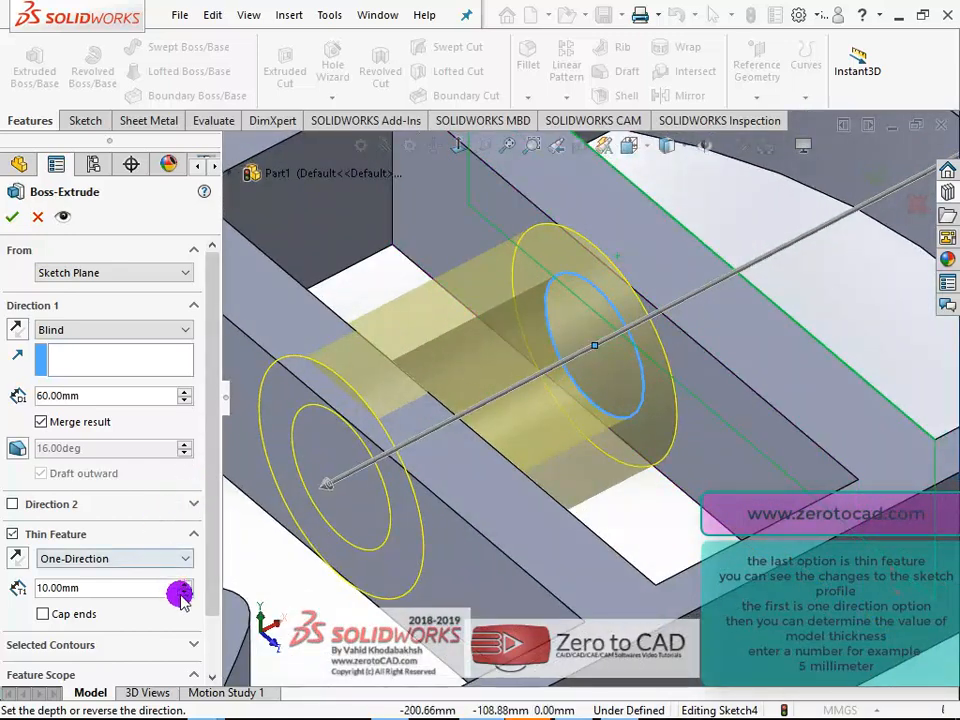
pyautogui.click(186, 402)
pyautogui.click(186, 402)
pyautogui.click(186, 402)
pyautogui.click(186, 402)
pyautogui.moveTo(439, 400); pyautogui.dragTo(505, 339, button='middle')
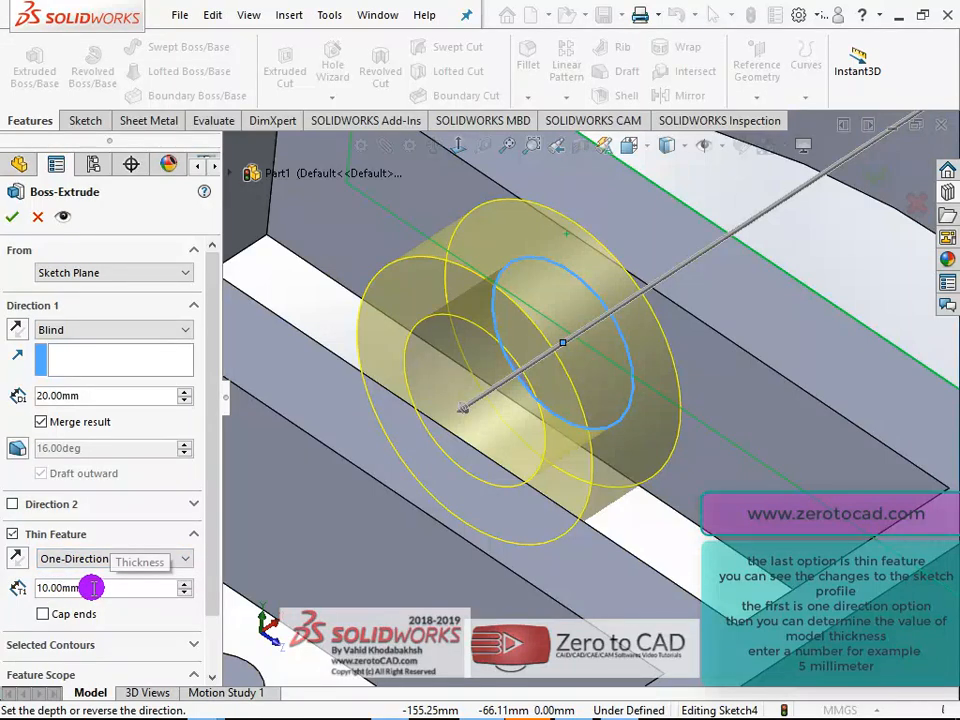
# - Set the One-Direction wall thickness to 5 mm and examine the resulting tube from different angles
pyautogui.moveTo(92, 588); pyautogui.dragTo(10, 591)
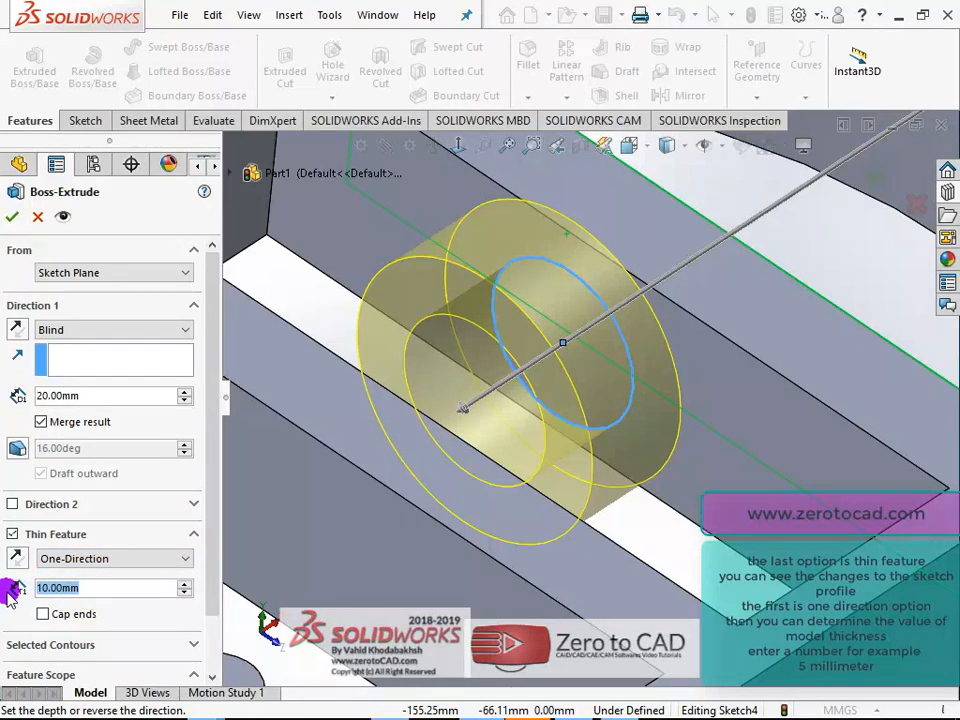
pyautogui.write('5')
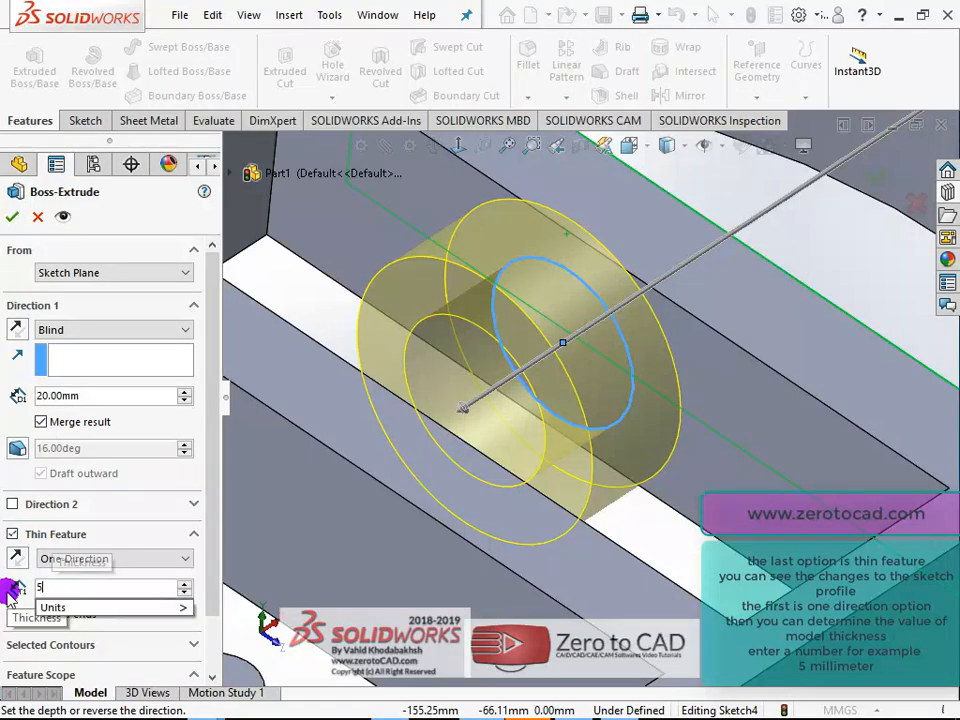
pyautogui.press('Return')
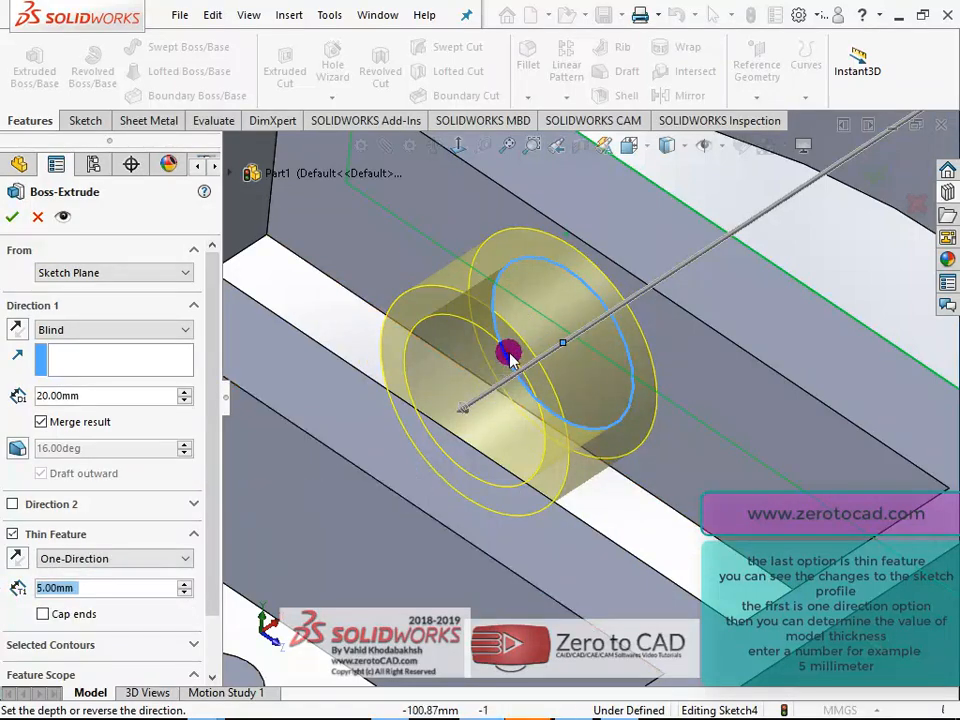
pyautogui.scroll(-5, 506, 354)
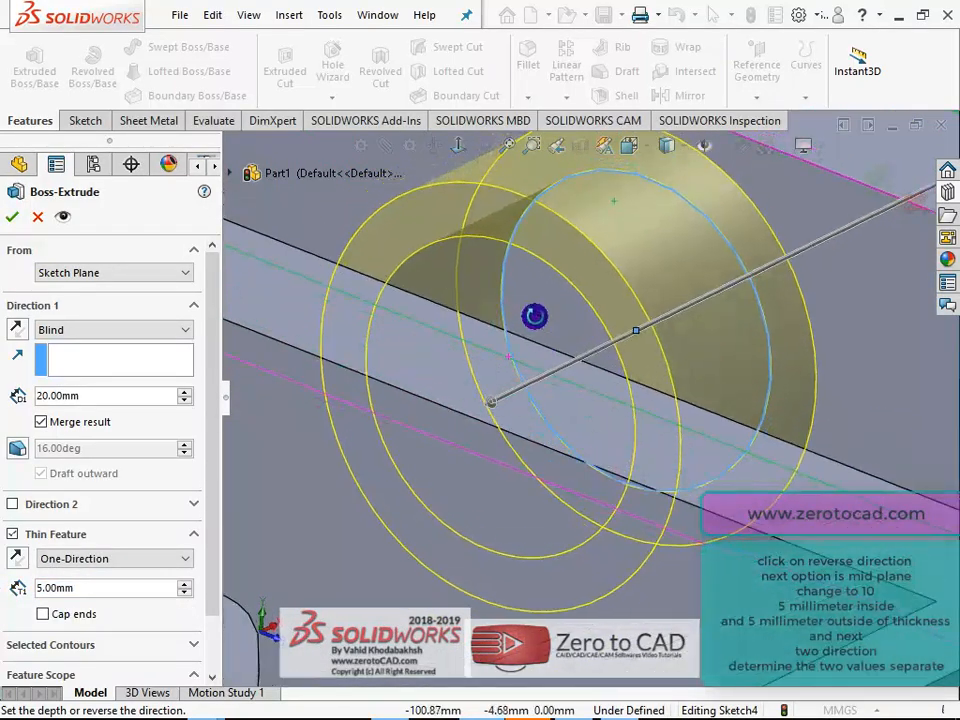
pyautogui.moveTo(534, 316); pyautogui.dragTo(470, 452, button='middle')
# - Reverse the thin wall so that its thickness is added inside the sketched circle
pyautogui.click(19, 564)
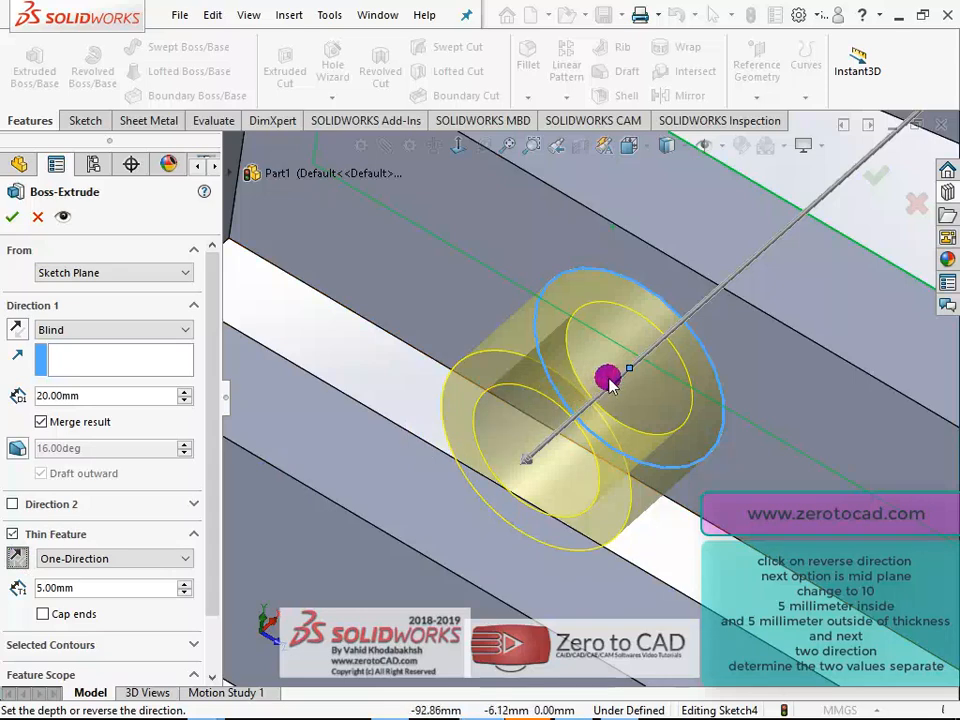
pyautogui.scroll(-2, 608, 380)
pyautogui.scroll(2, 617, 378)
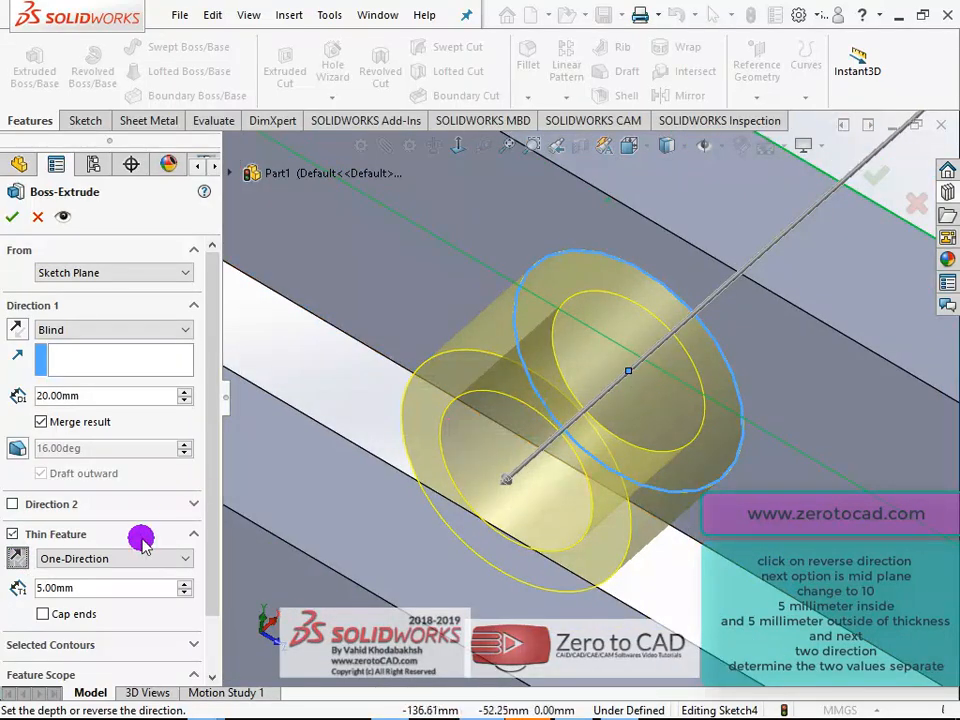
# - Change the Thin Feature type to Mid-Plane with a total wall thickness of 10 mm
pyautogui.click(98, 557)
pyautogui.click(73, 588)
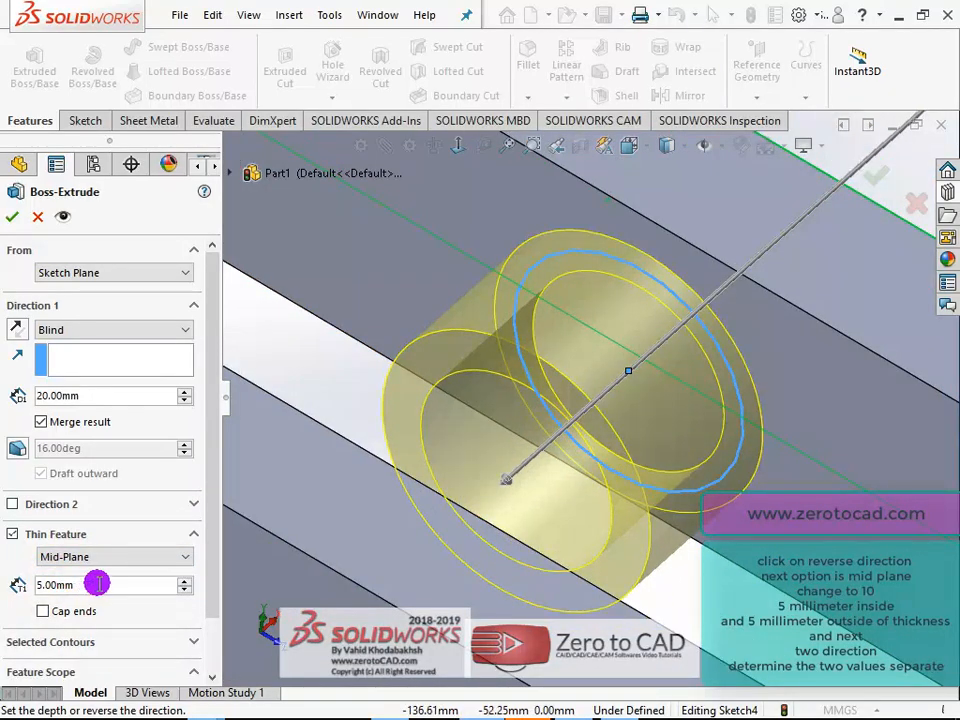
pyautogui.write('10')
pyautogui.press('Return')
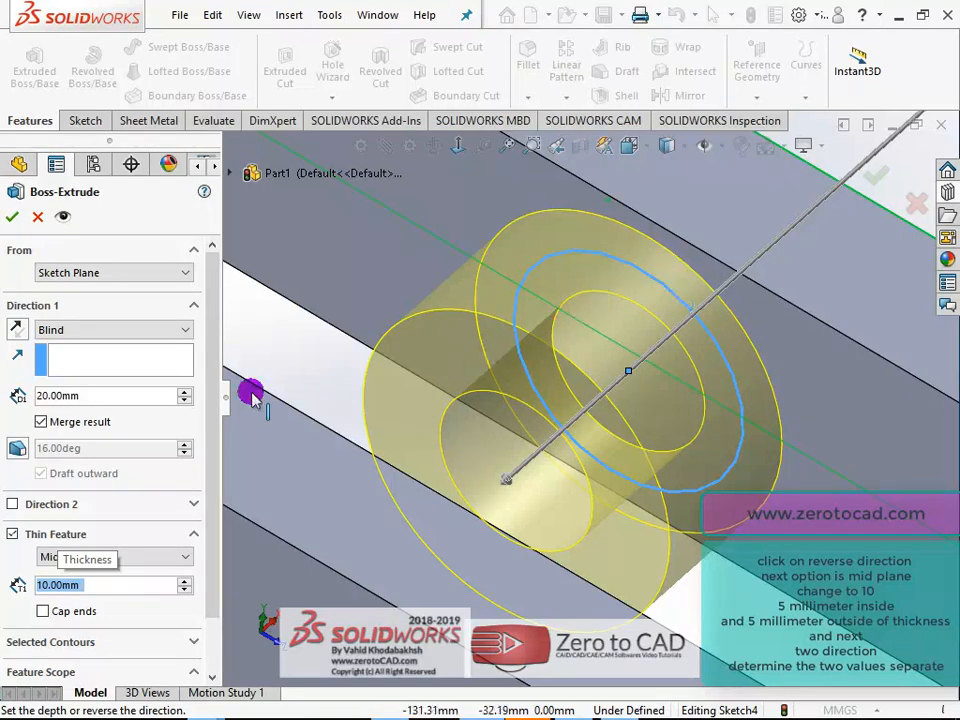
# - Change the Thin Feature type to Two-Direction and examine its two separate thickness values
pyautogui.click(128, 560)
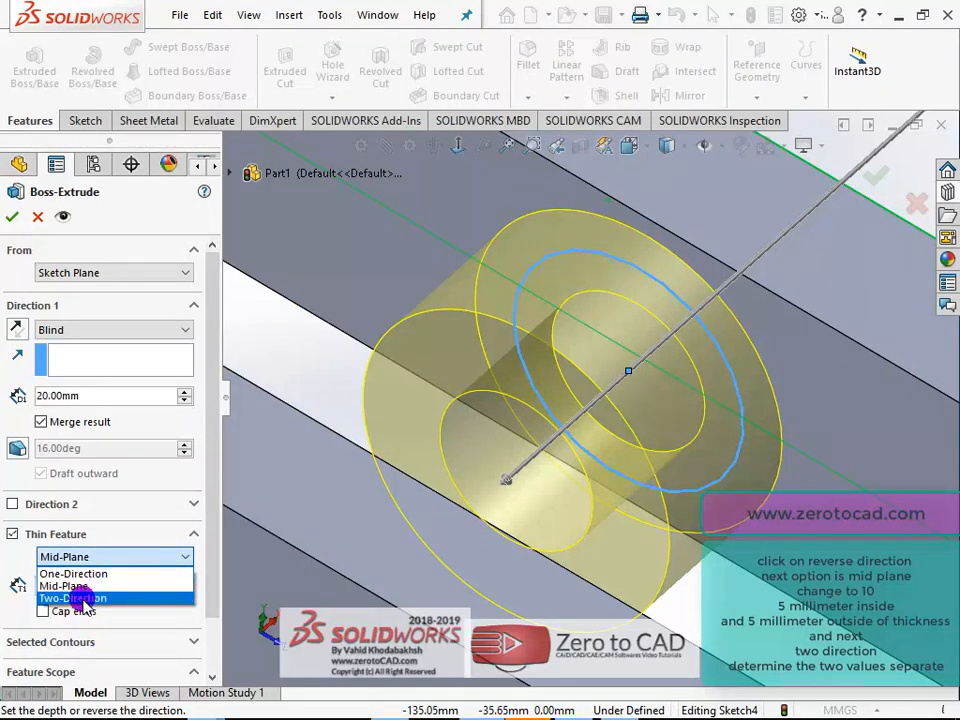
pyautogui.click(97, 598)
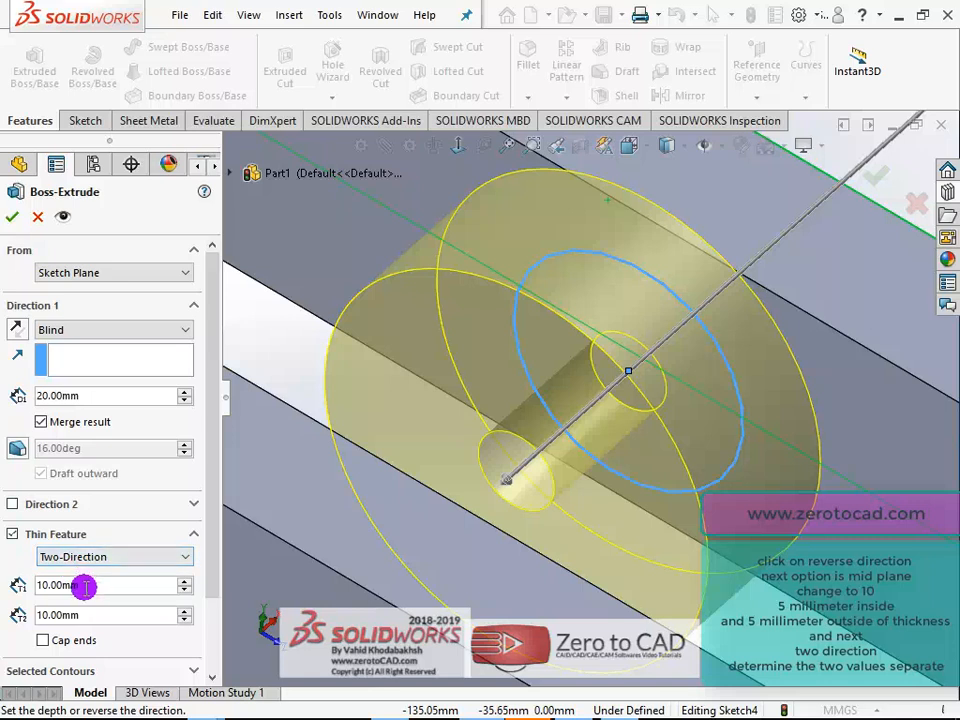
pyautogui.click(93, 617)
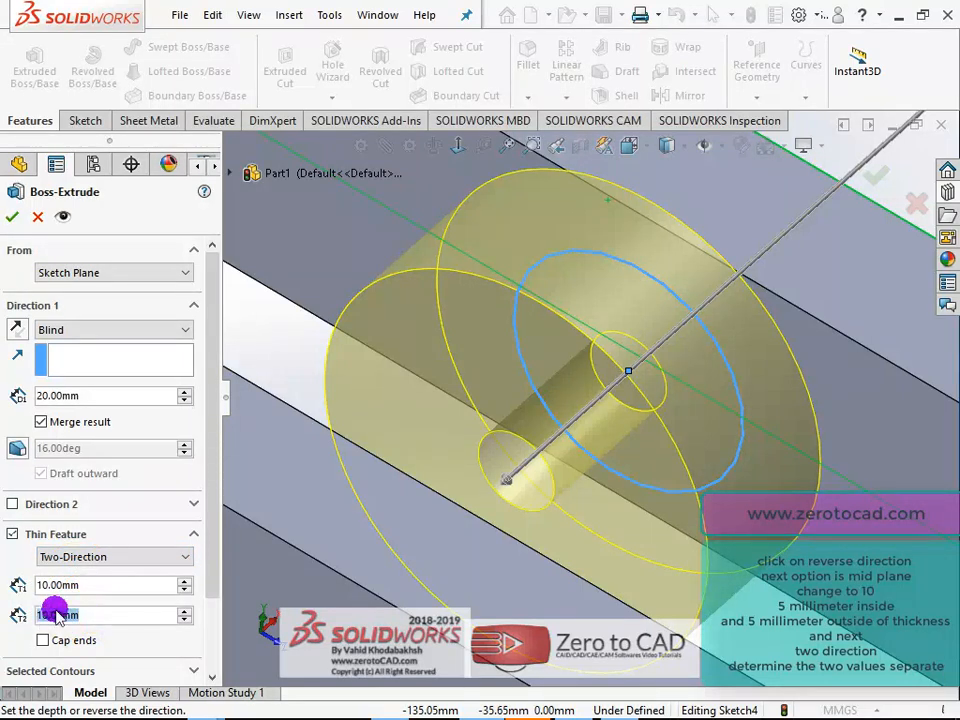
pyautogui.click(90, 585)
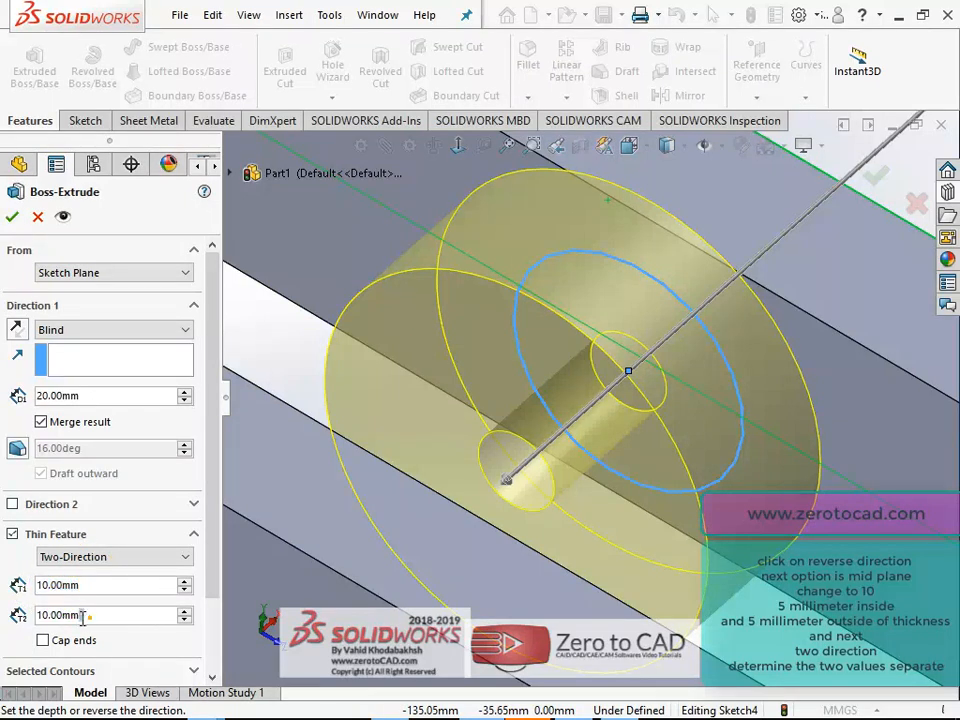
pyautogui.click(25, 591)
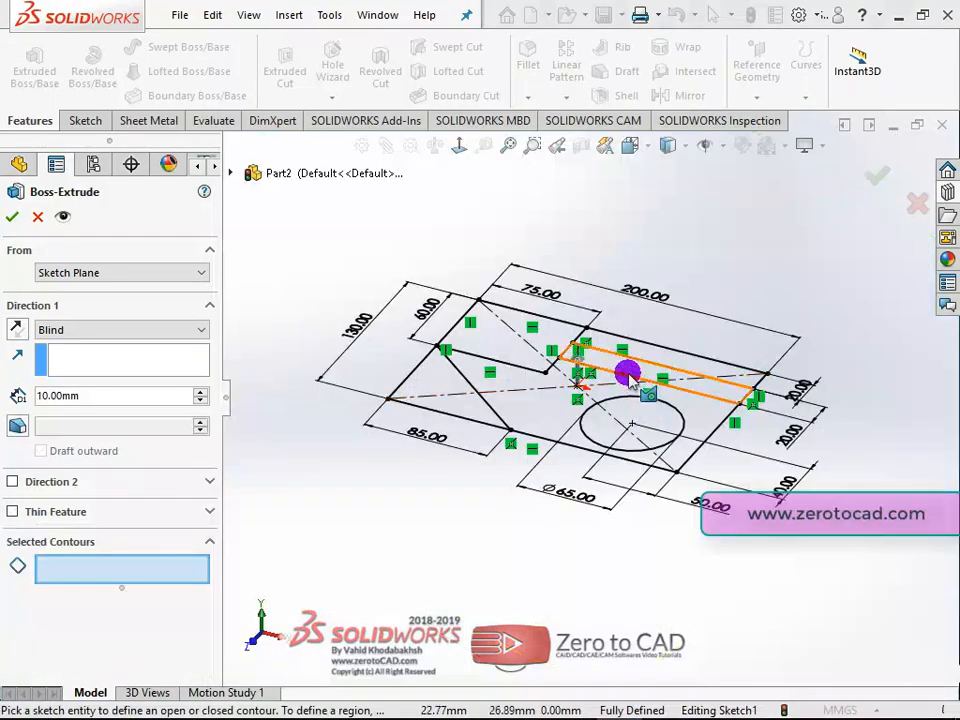
# - Select all six closed regions of the dimensioned plate sketch as contours for the extrusion, including the strips and the circle
pyautogui.moveTo(588, 343)
pyautogui.mouseDown(button='middle')
pyautogui.moveTo(583, 360)
pyautogui.moveTo(566, 282)
pyautogui.moveTo(604, 351)
pyautogui.moveTo(596, 262)
pyautogui.mouseUp(button='middle')
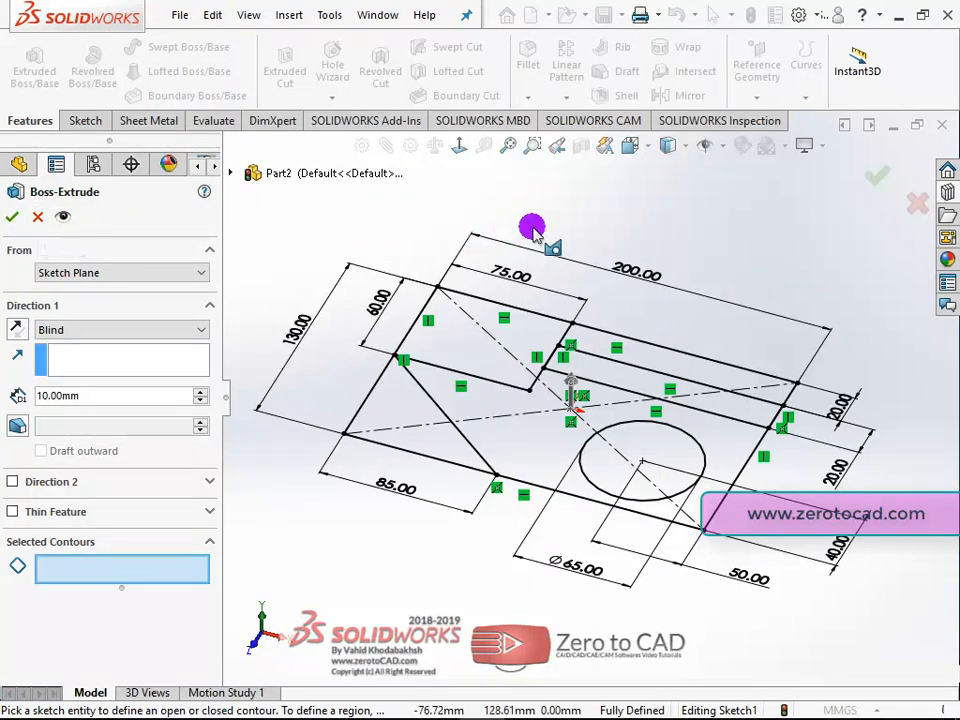
pyautogui.moveTo(673, 220)
pyautogui.mouseDown(button='middle')
pyautogui.moveTo(666, 189)
pyautogui.moveTo(669, 210)
pyautogui.mouseUp(button='middle')
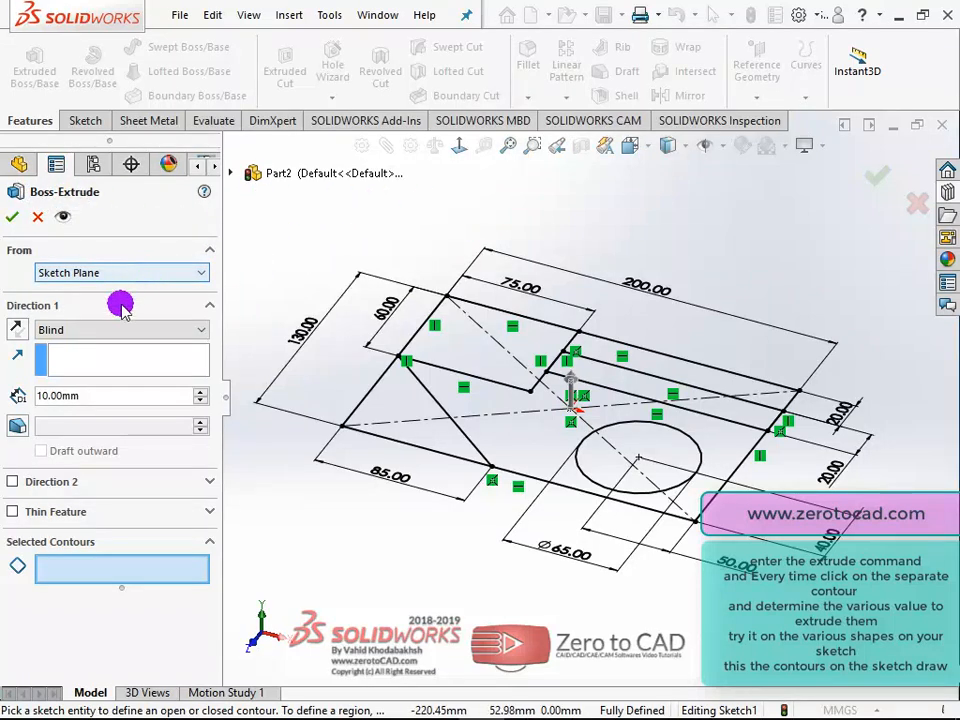
pyautogui.click(90, 572)
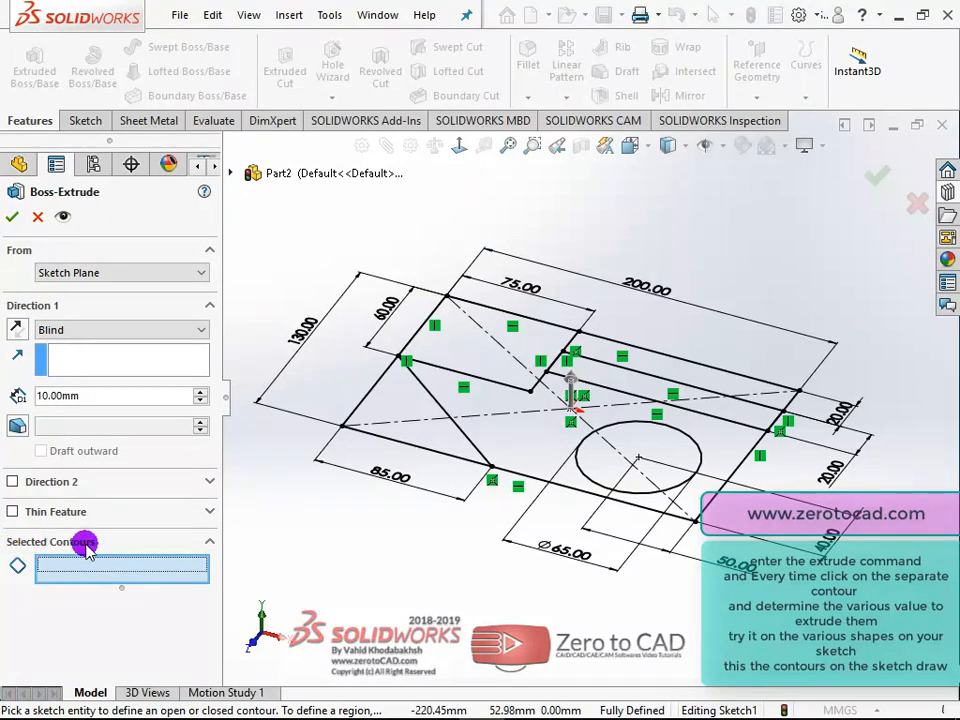
pyautogui.click(518, 448)
pyautogui.click(446, 439)
pyautogui.click(497, 364)
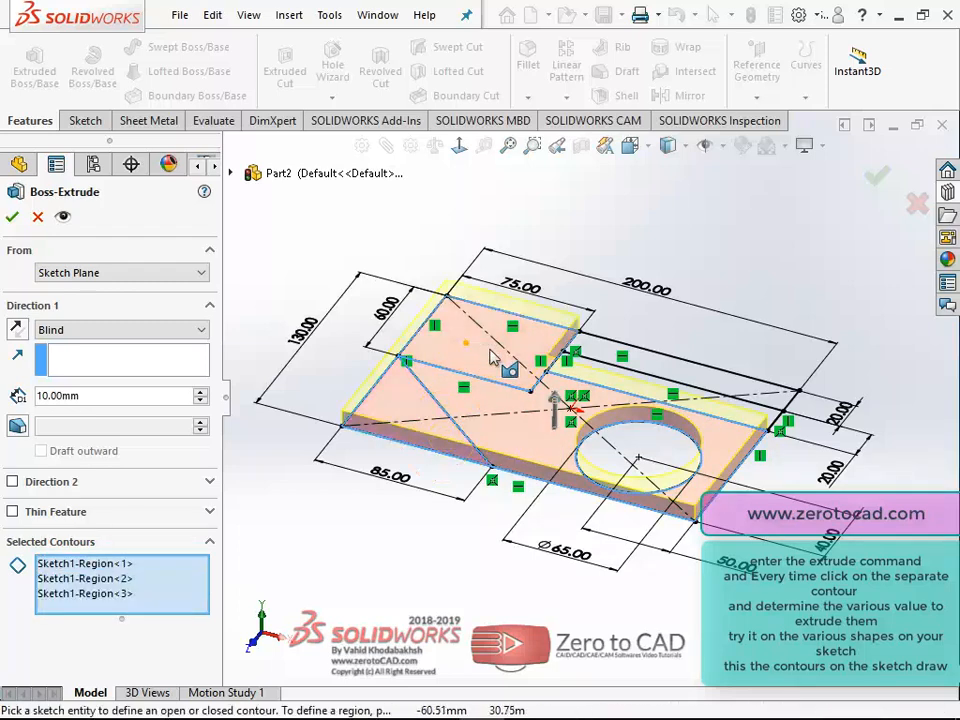
pyautogui.click(645, 381)
pyautogui.click(664, 383)
pyautogui.click(666, 370)
pyautogui.click(655, 432)
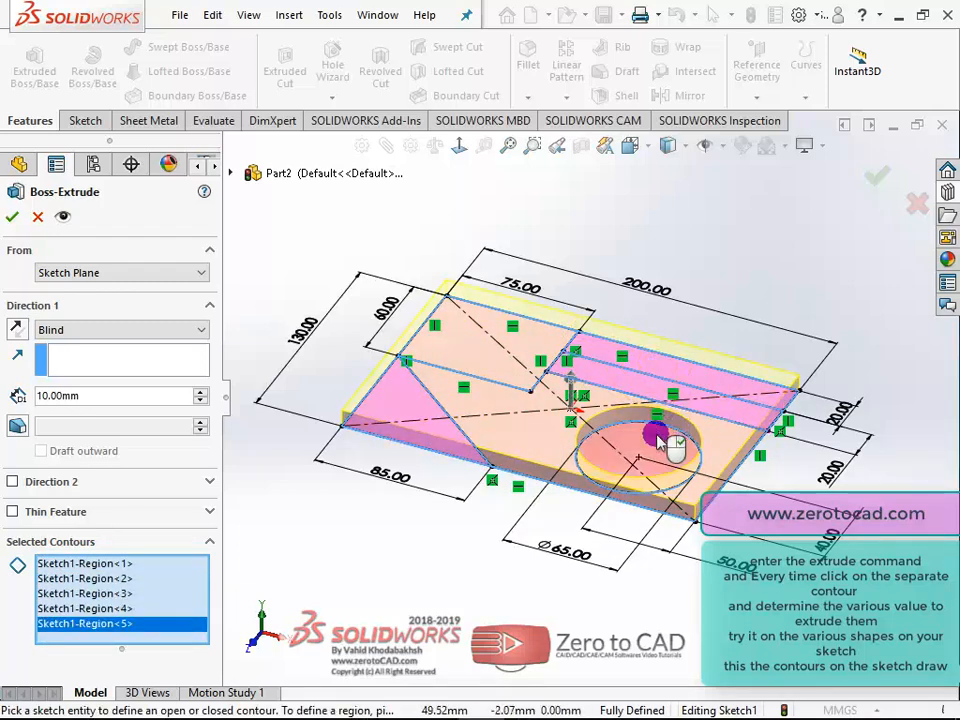
# - Extrude the selected regions to a Blind depth of 10 mm as a solid rectangular plate
pyautogui.click(121, 404)
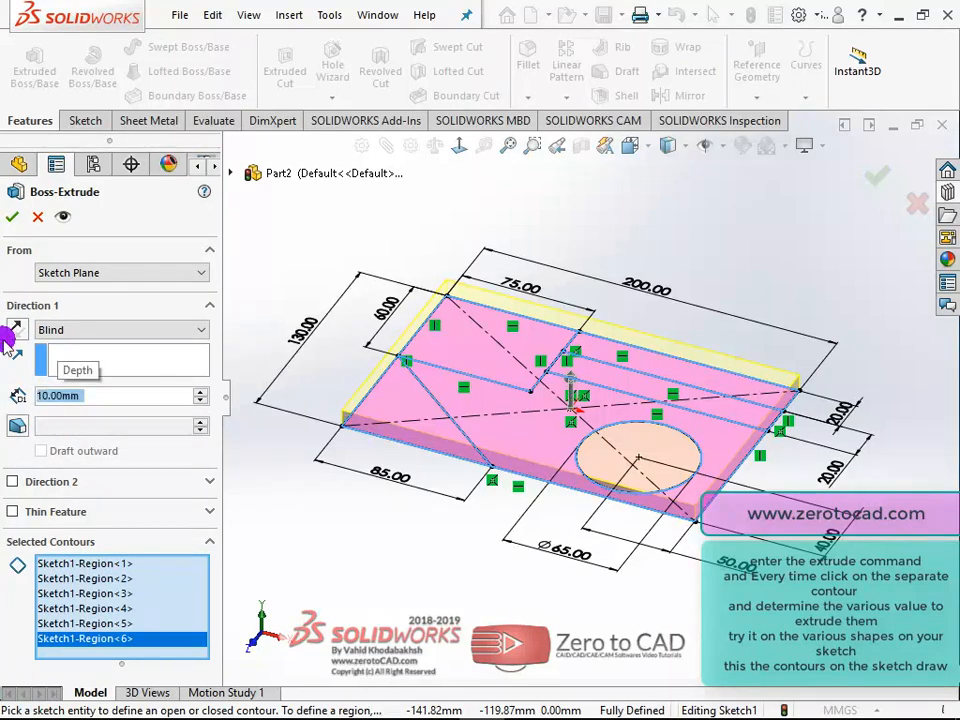
pyautogui.click(15, 218)
pyautogui.click(489, 216)
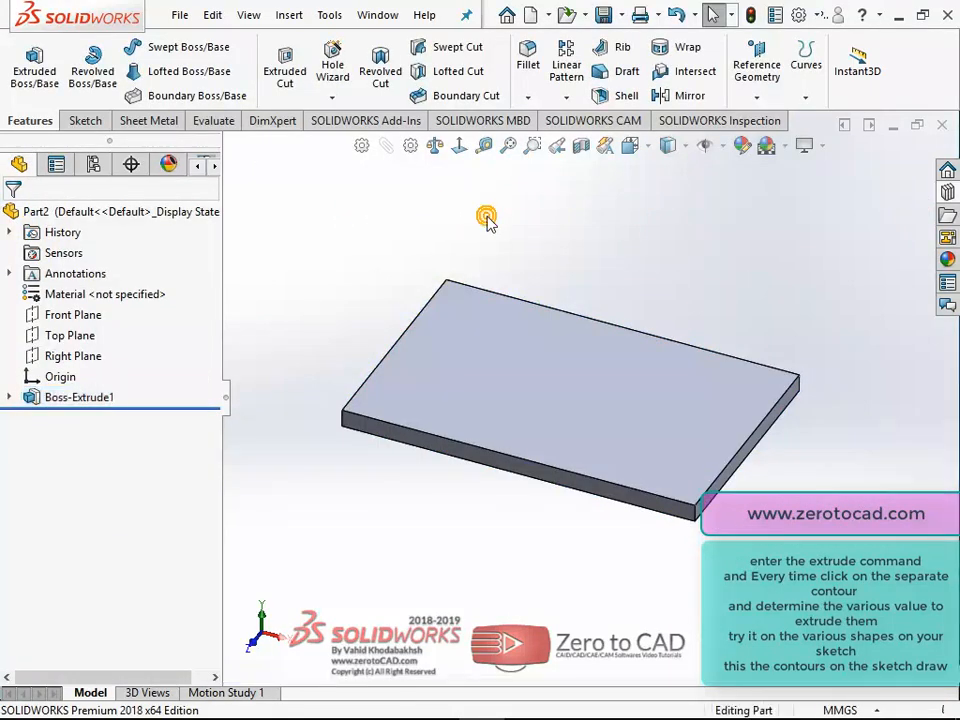
# - Extrude the corner rectangle and the circle from the plate's existing sketch together to a Blind depth of 40 mm
pyautogui.click(9, 397)
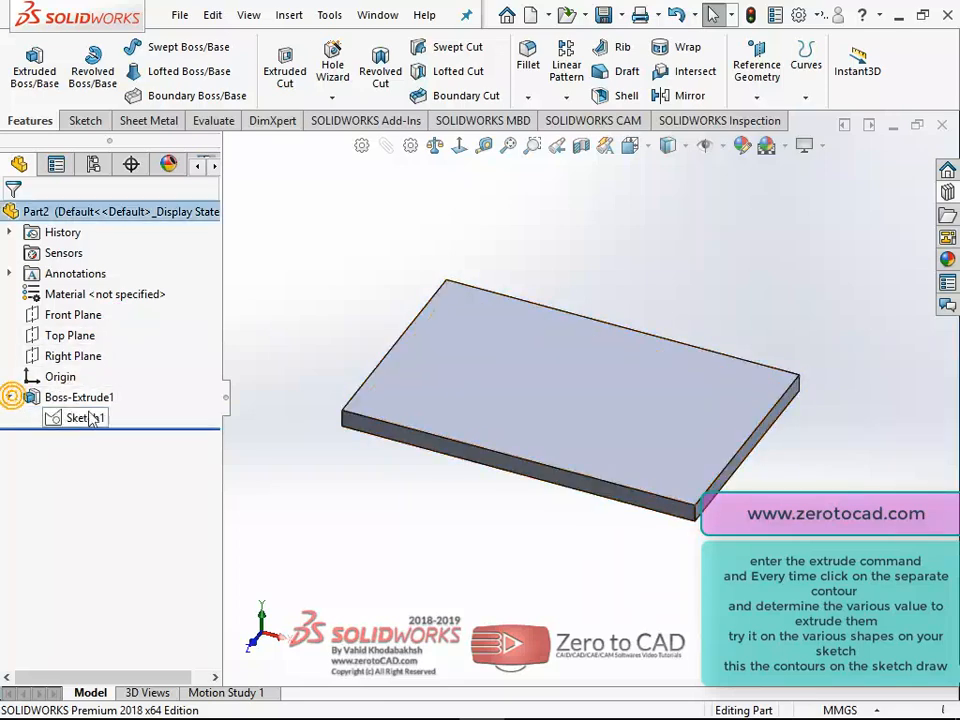
pyautogui.click(82, 418)
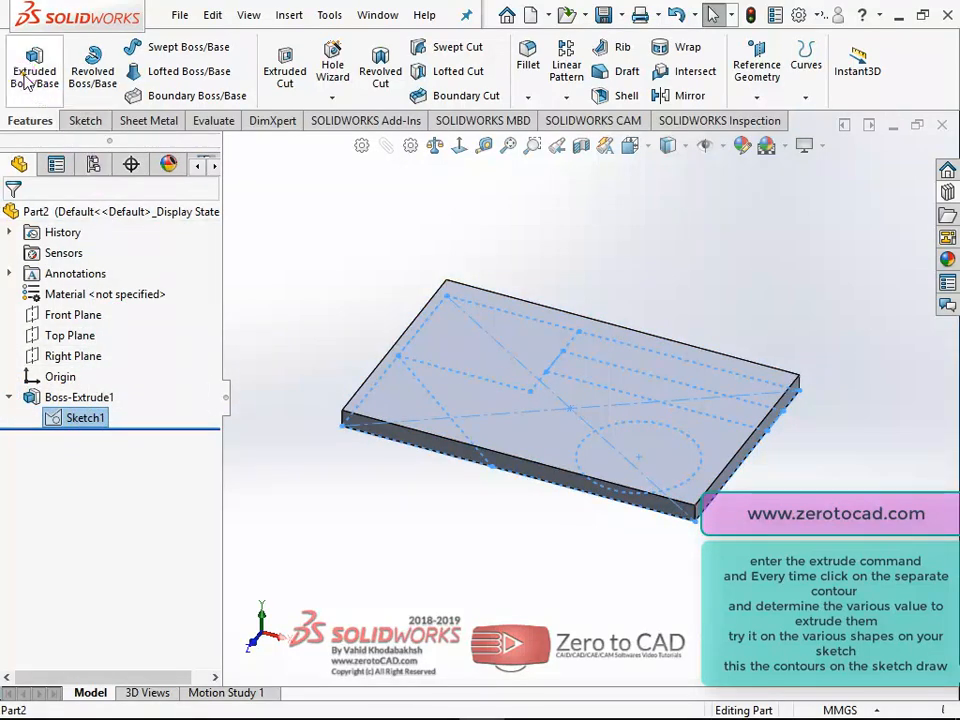
pyautogui.click(25, 77)
pyautogui.click(120, 589)
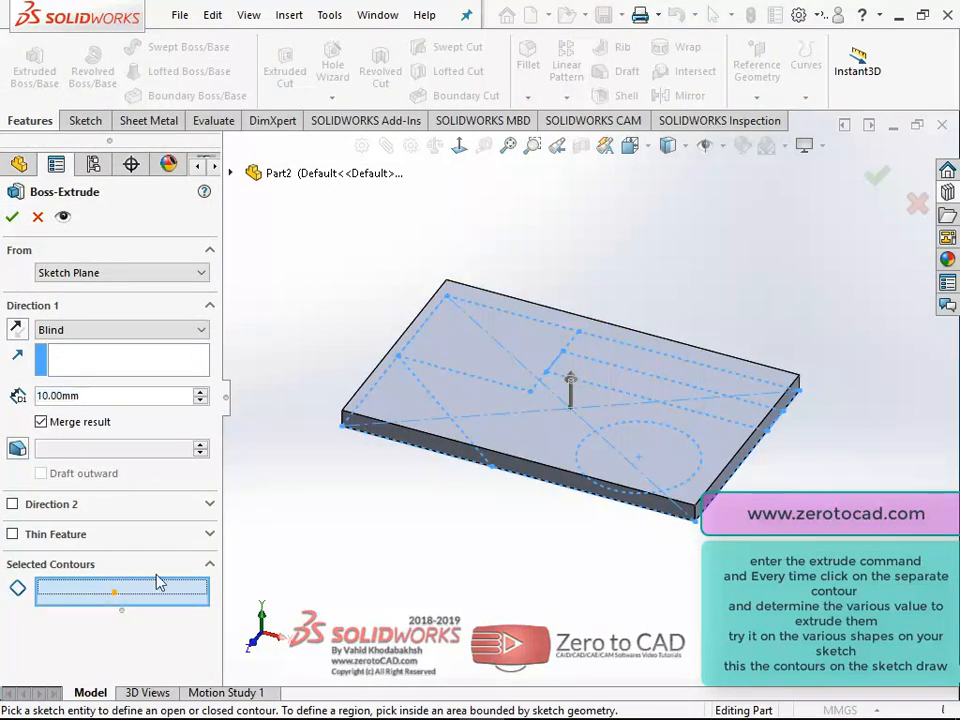
pyautogui.click(466, 362)
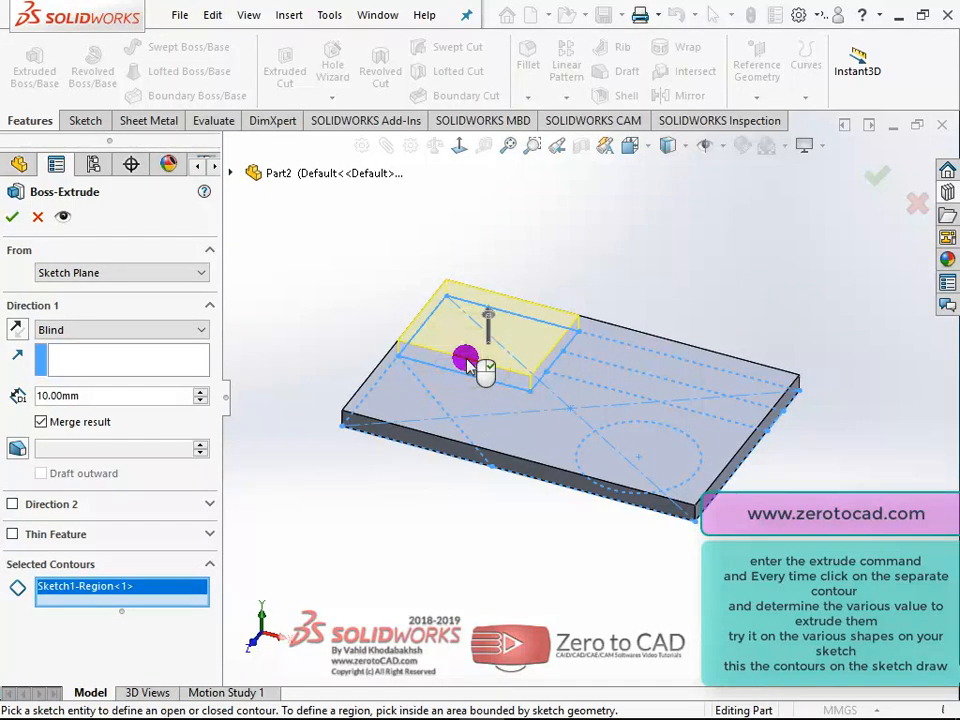
pyautogui.click(650, 441)
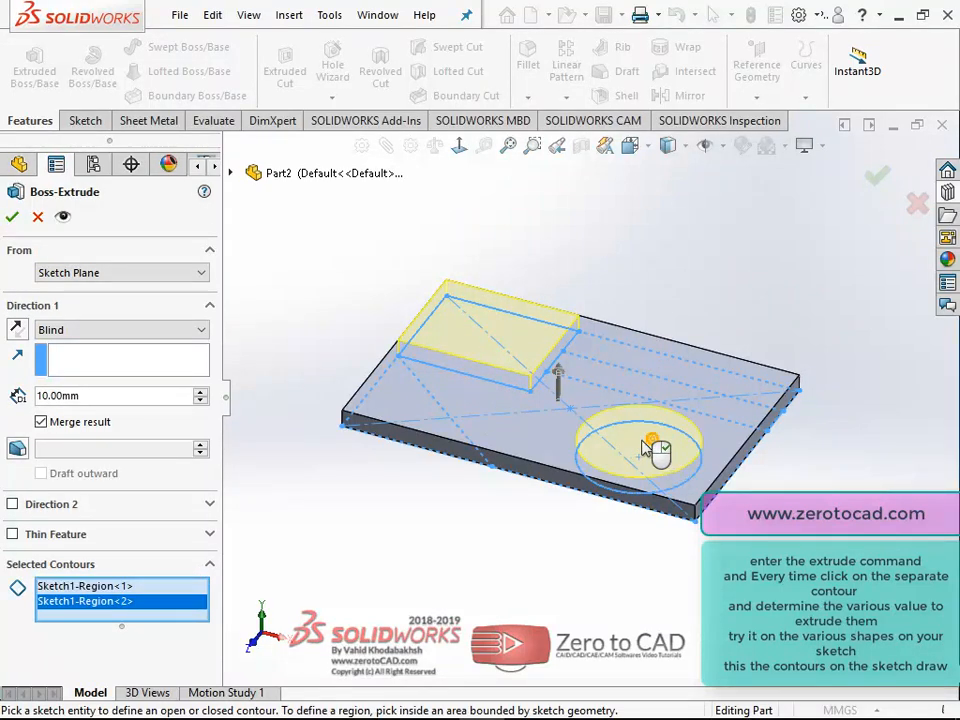
pyautogui.click(201, 392)
pyautogui.click(201, 391)
pyautogui.click(201, 391)
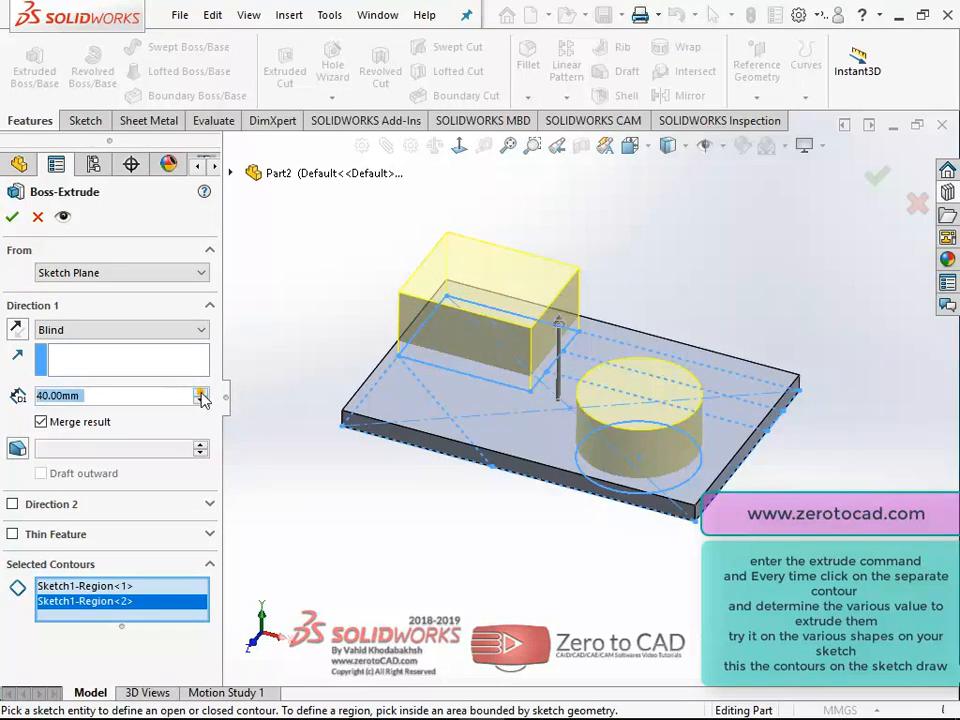
pyautogui.click(10, 216)
pyautogui.click(244, 303)
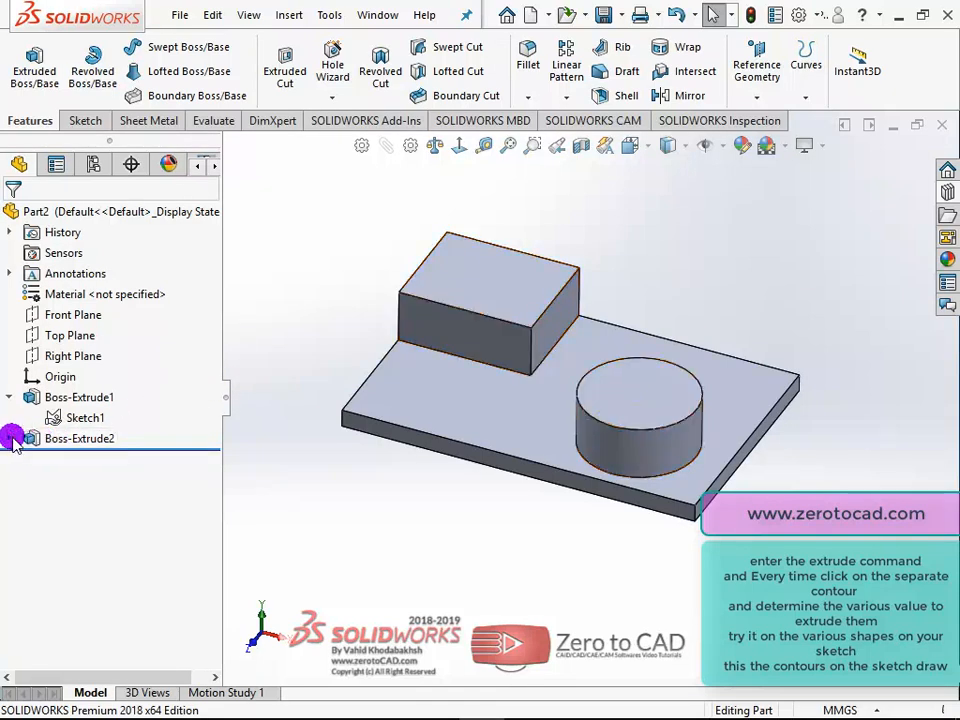
pyautogui.click(78, 418)
pyautogui.click(94, 362)
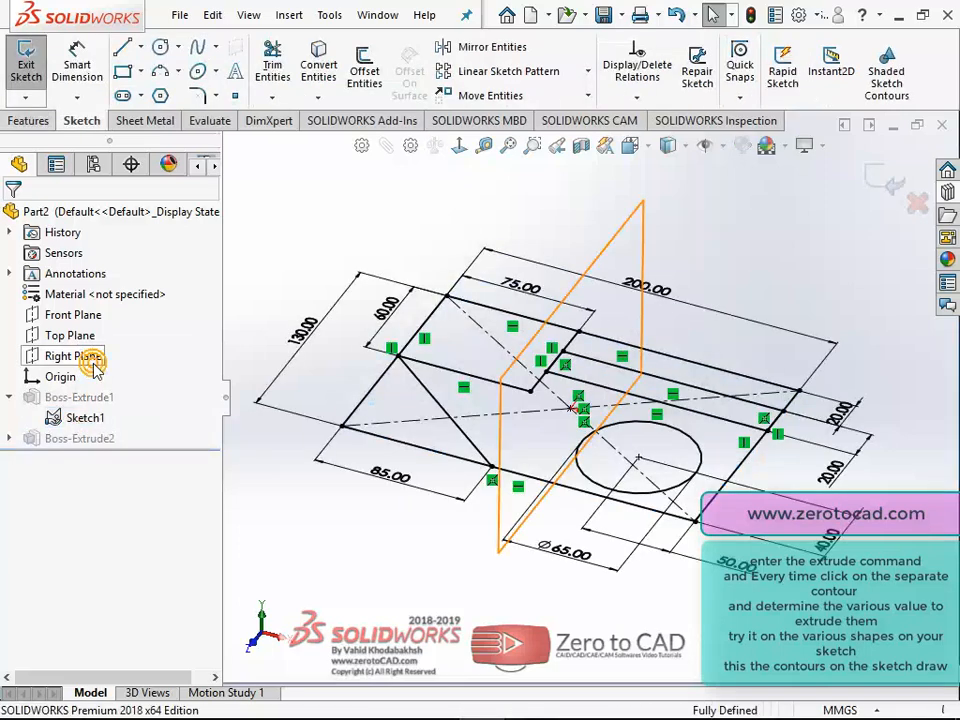
pyautogui.click(880, 182)
# - Select the triangular corner region of the same sketch and try to extrude it to a Blind depth of 60 mm with merging enabled
pyautogui.click(92, 417)
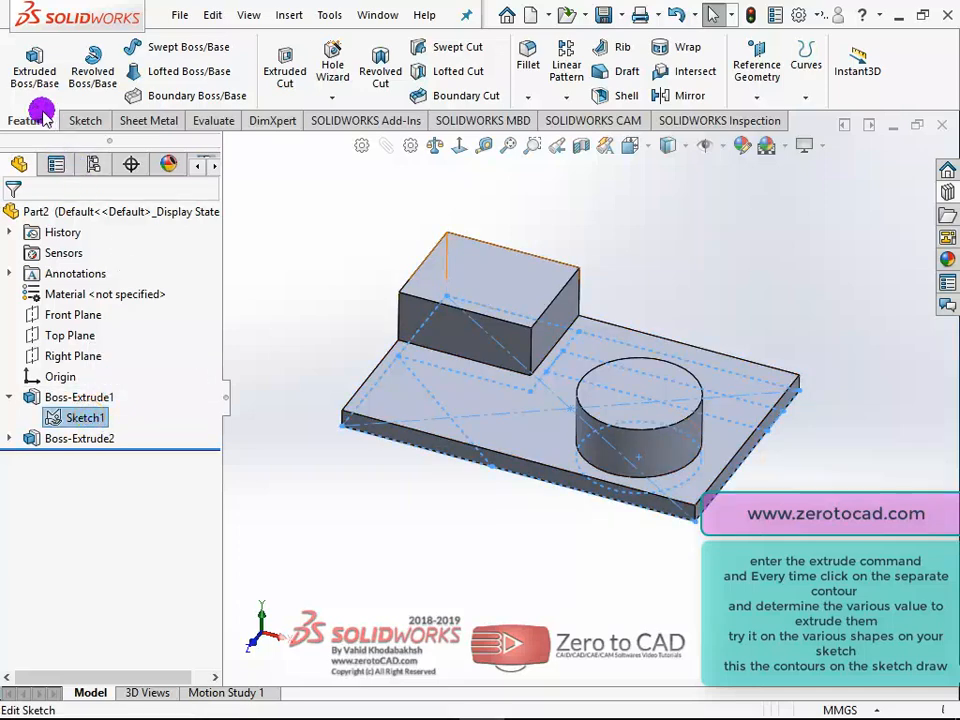
pyautogui.click(34, 66)
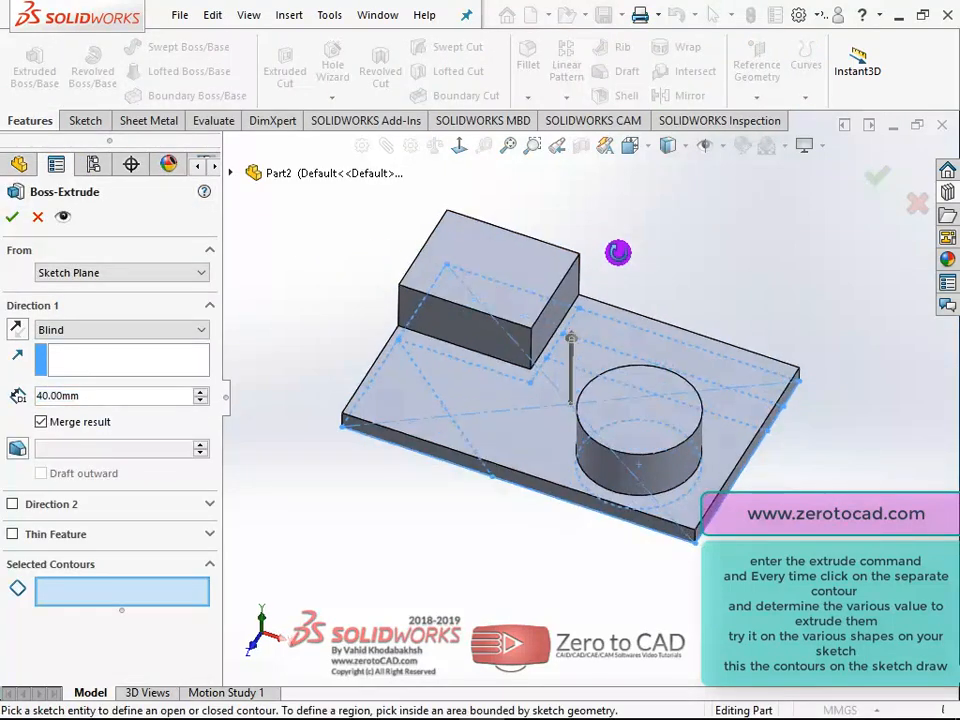
pyautogui.click(408, 398)
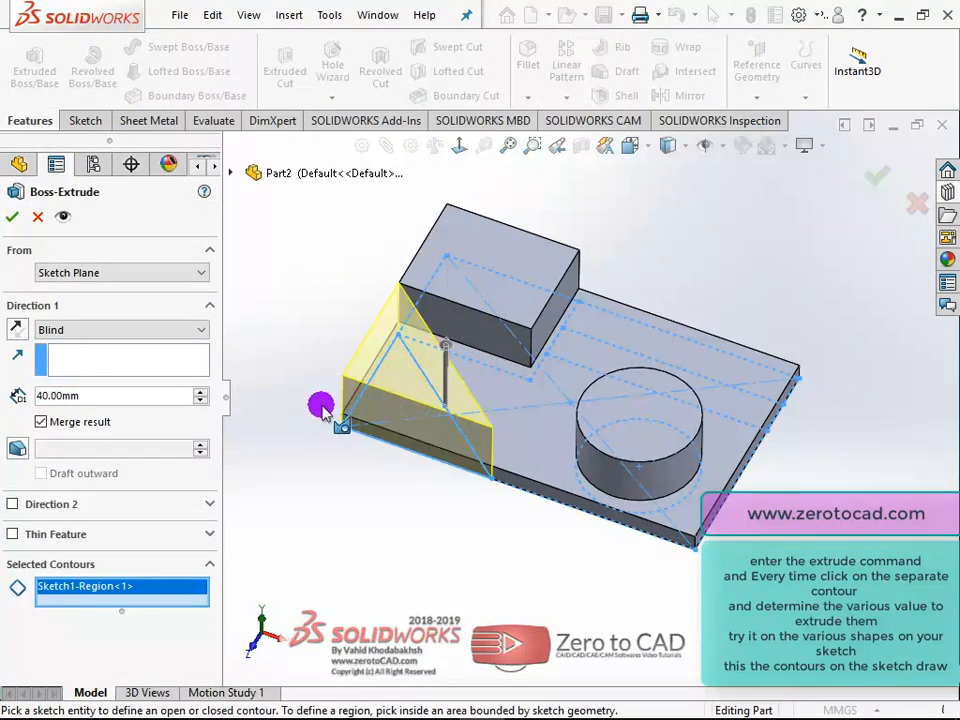
pyautogui.moveTo(321, 410); pyautogui.dragTo(318, 375, button='middle')
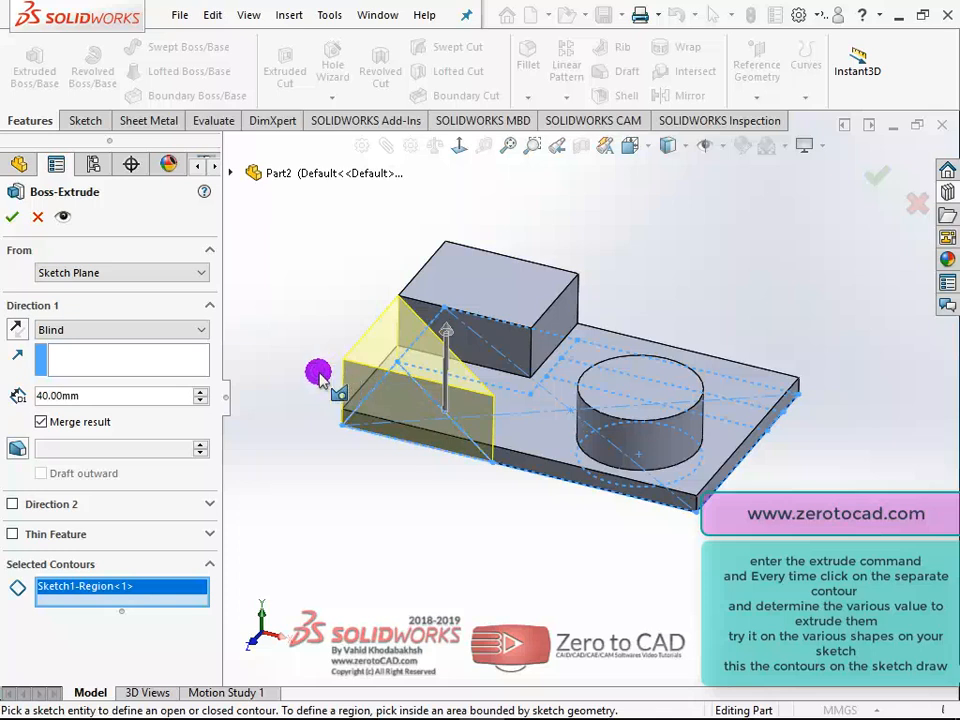
pyautogui.click(201, 392)
pyautogui.click(201, 392)
pyautogui.click(13, 219)
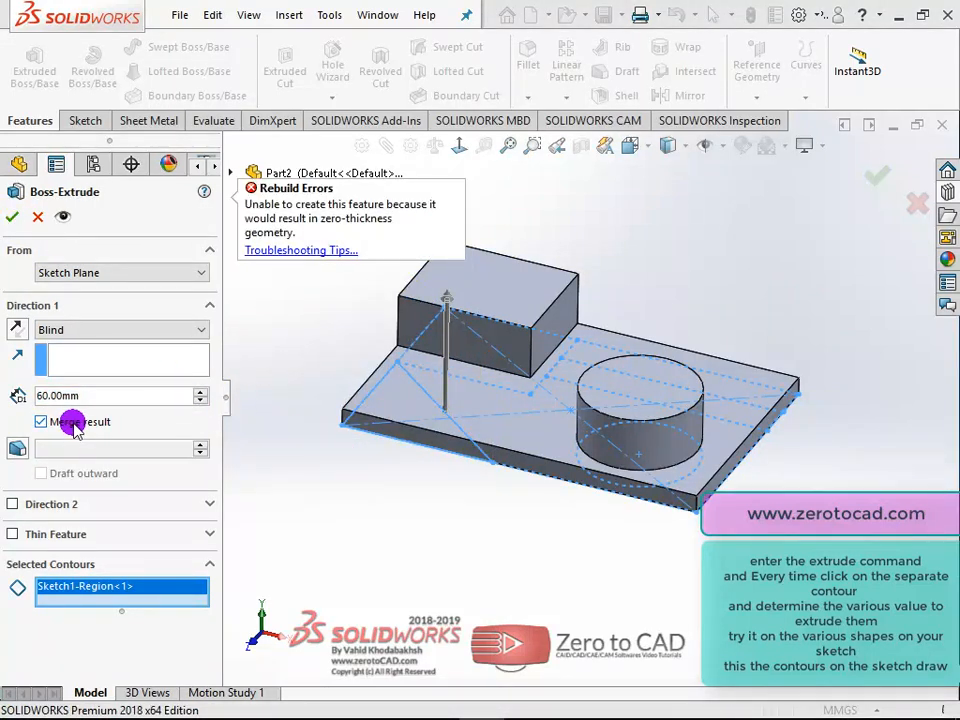
# - Set the triangle's depth to 30 mm and extrude it as a separate body with Merge result disabled
pyautogui.click(201, 400)
pyautogui.click(201, 400)
pyautogui.click(201, 400)
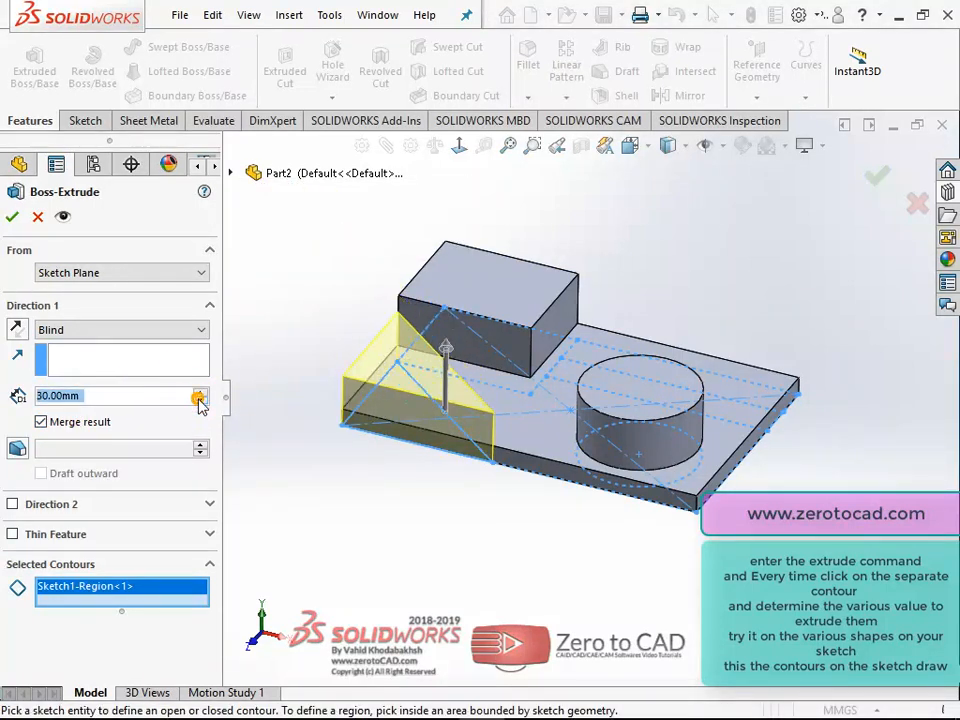
pyautogui.click(12, 216)
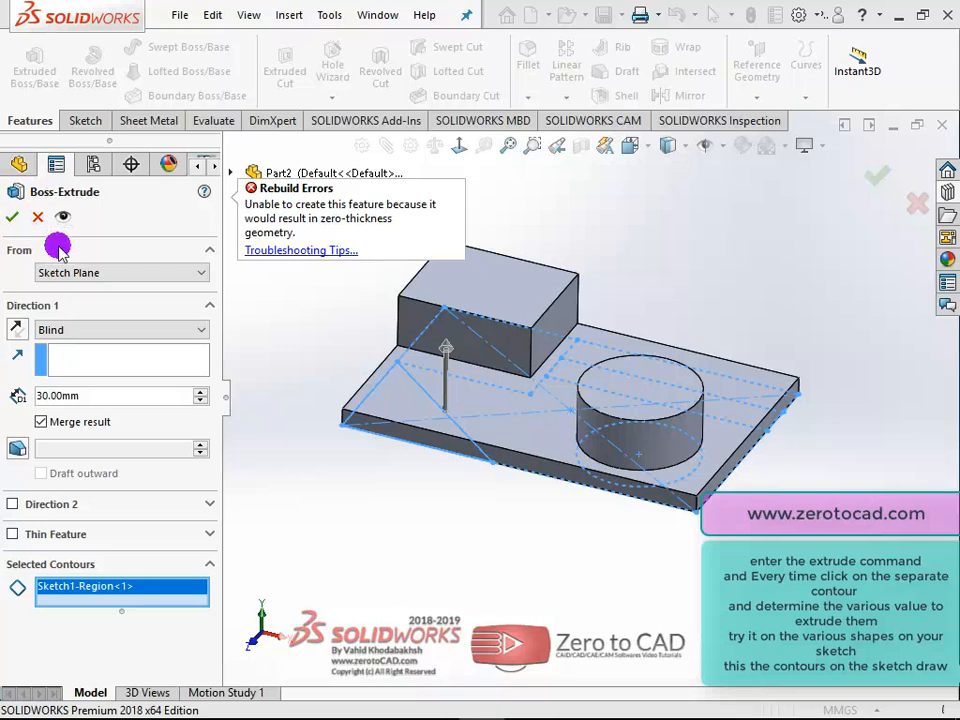
pyautogui.click(70, 418)
pyautogui.click(12, 216)
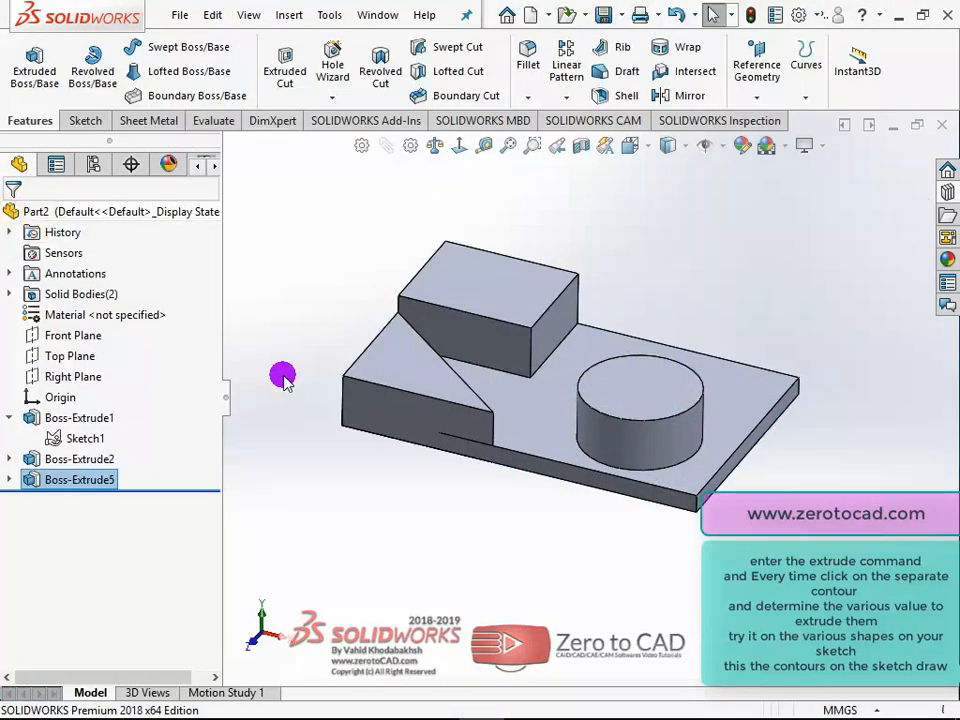
# - Extrude the inner narrow strip of the same sketch to a Blind depth of 30 mm, merging the result
pyautogui.moveTo(440, 487); pyautogui.dragTo(313, 495, button='middle')
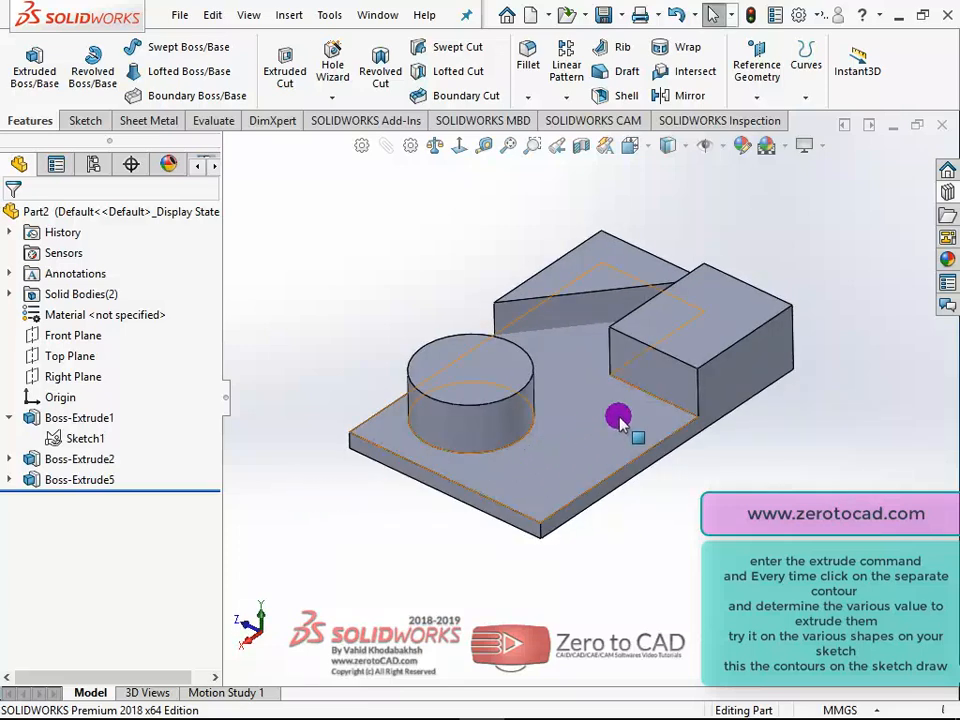
pyautogui.scroll(-1, 636, 387)
pyautogui.click(95, 438)
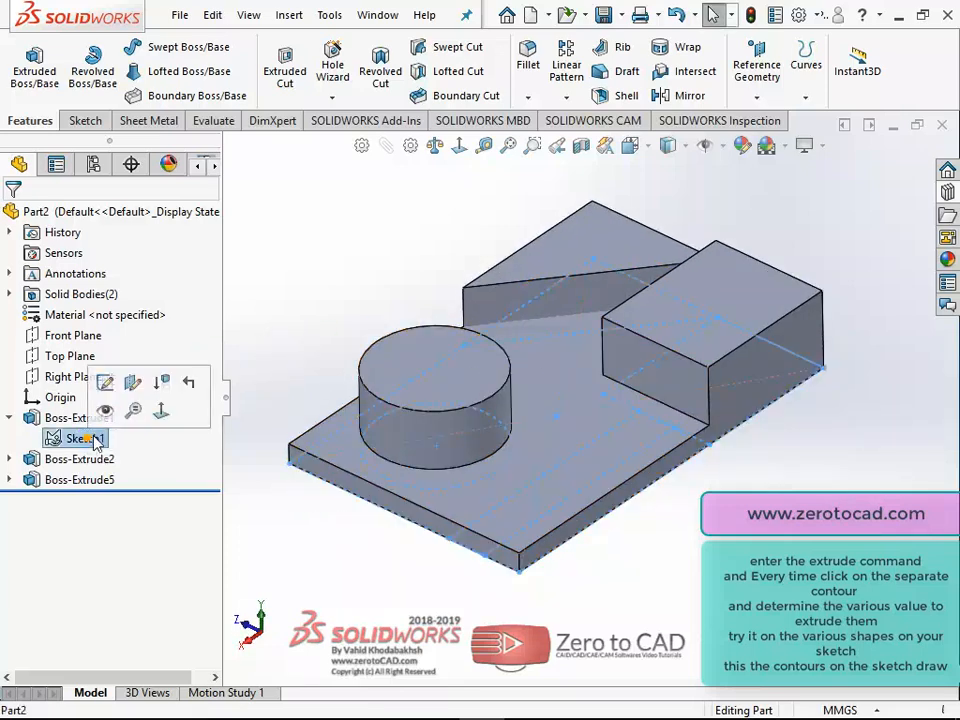
pyautogui.click(34, 66)
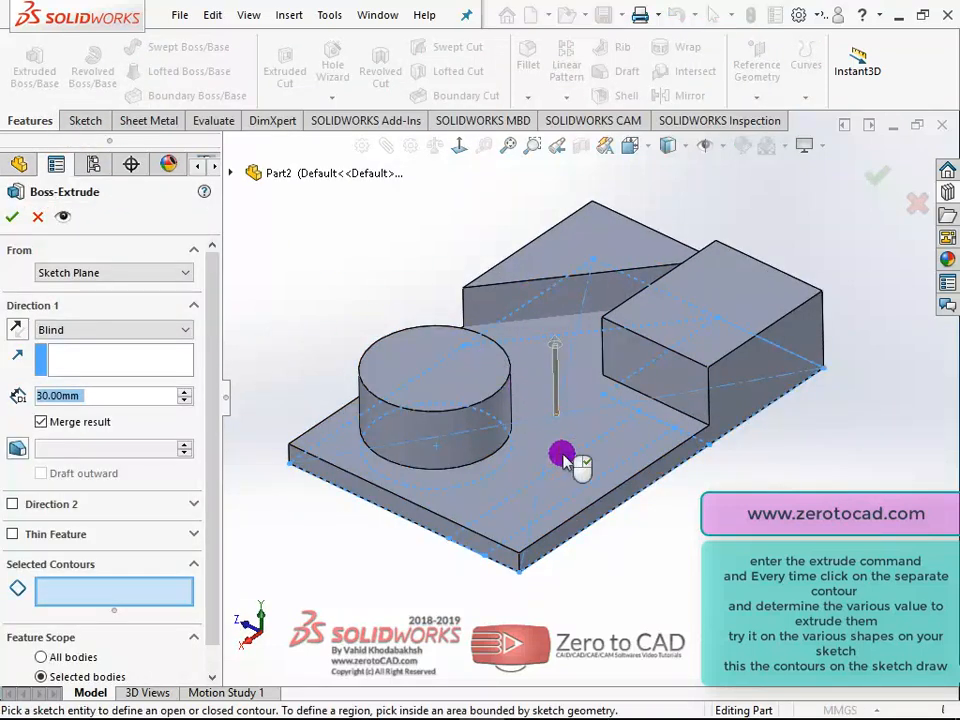
pyautogui.click(578, 476)
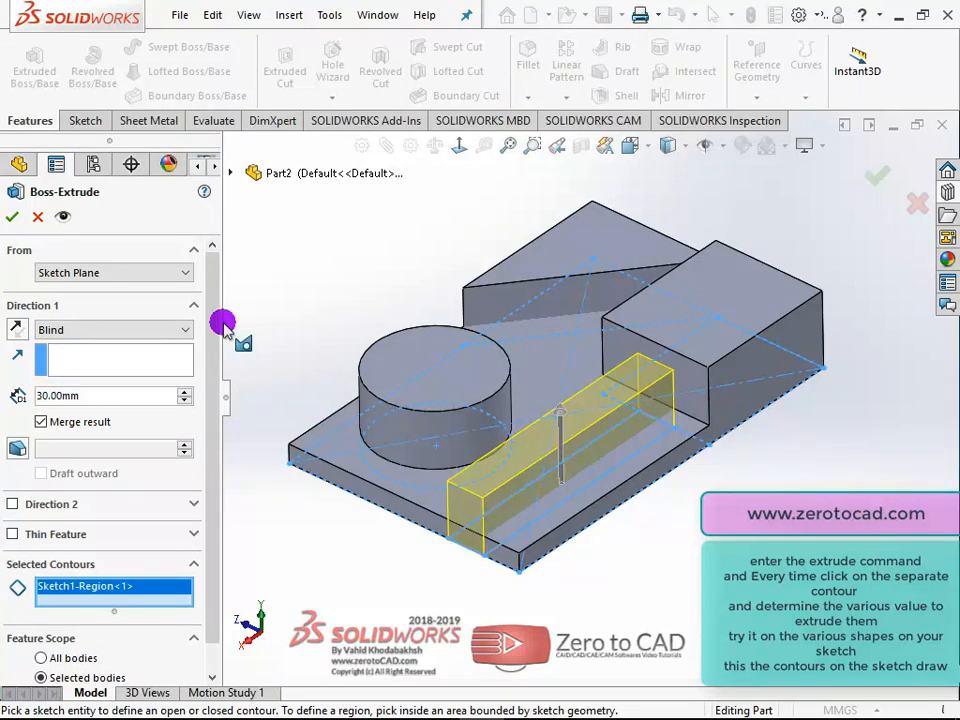
pyautogui.click(16, 220)
pyautogui.moveTo(317, 326); pyautogui.dragTo(551, 372, button='middle')
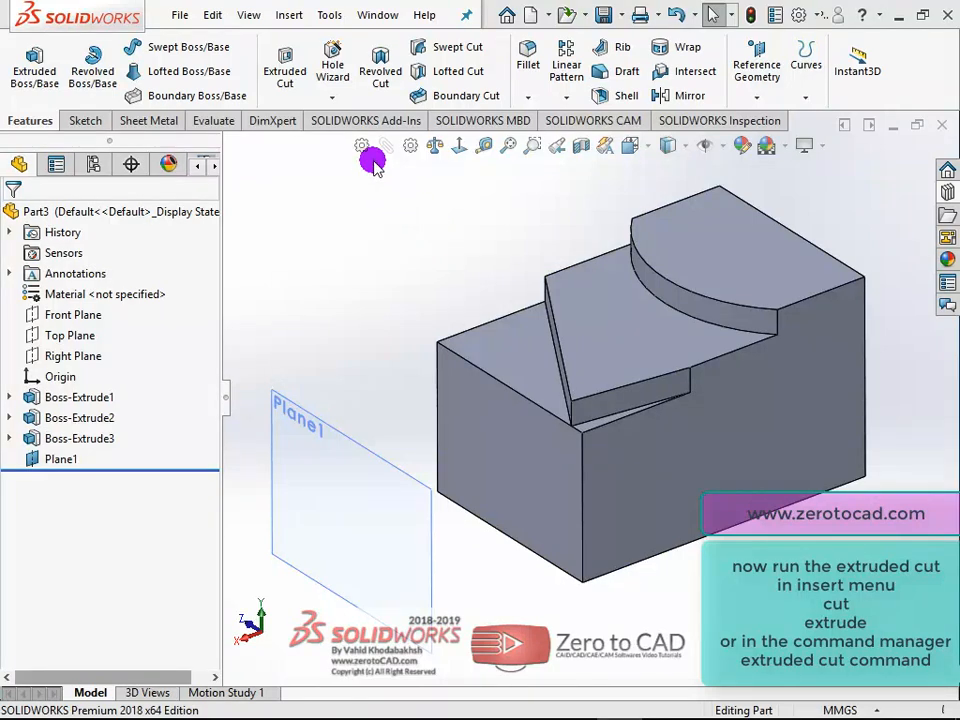
pyautogui.click(288, 18)
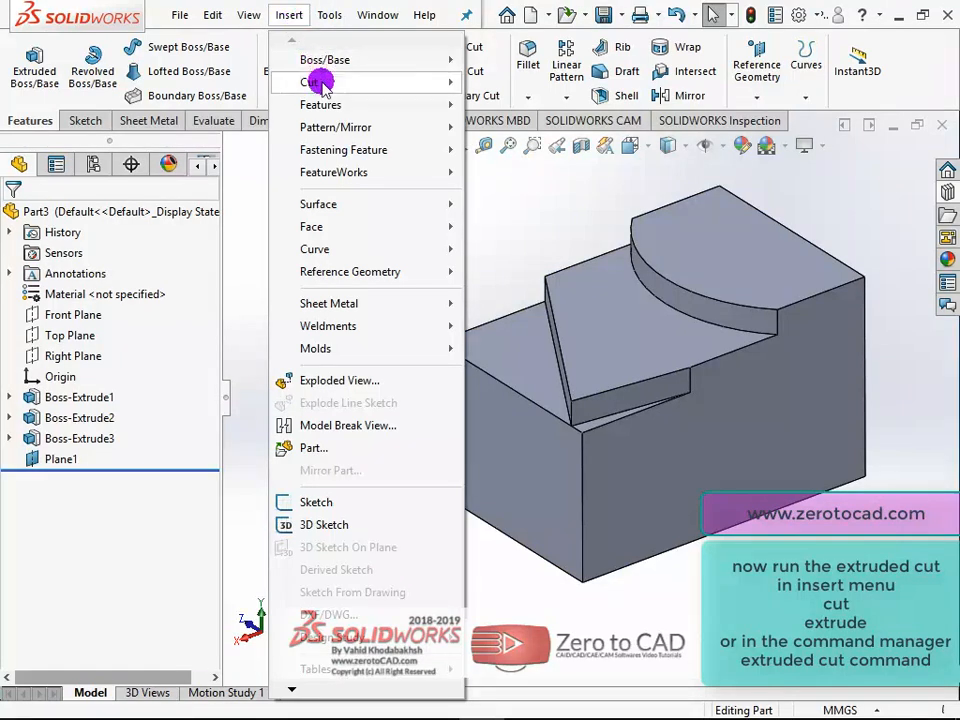
pyautogui.moveTo(322, 84)
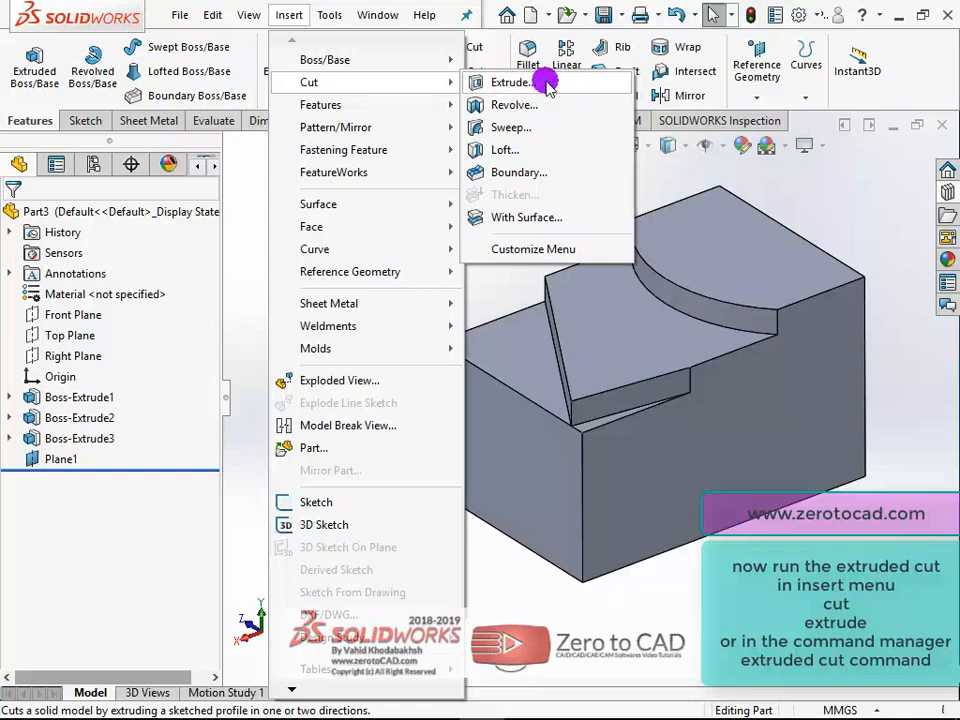
pyautogui.click(240, 172)
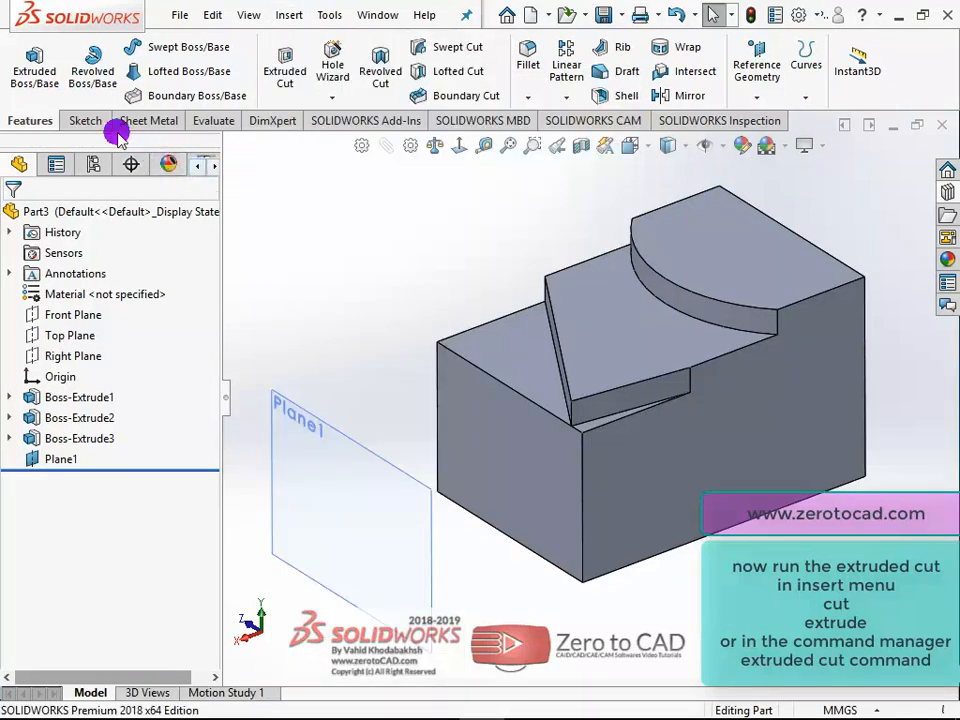
pyautogui.click(80, 121)
pyautogui.click(32, 121)
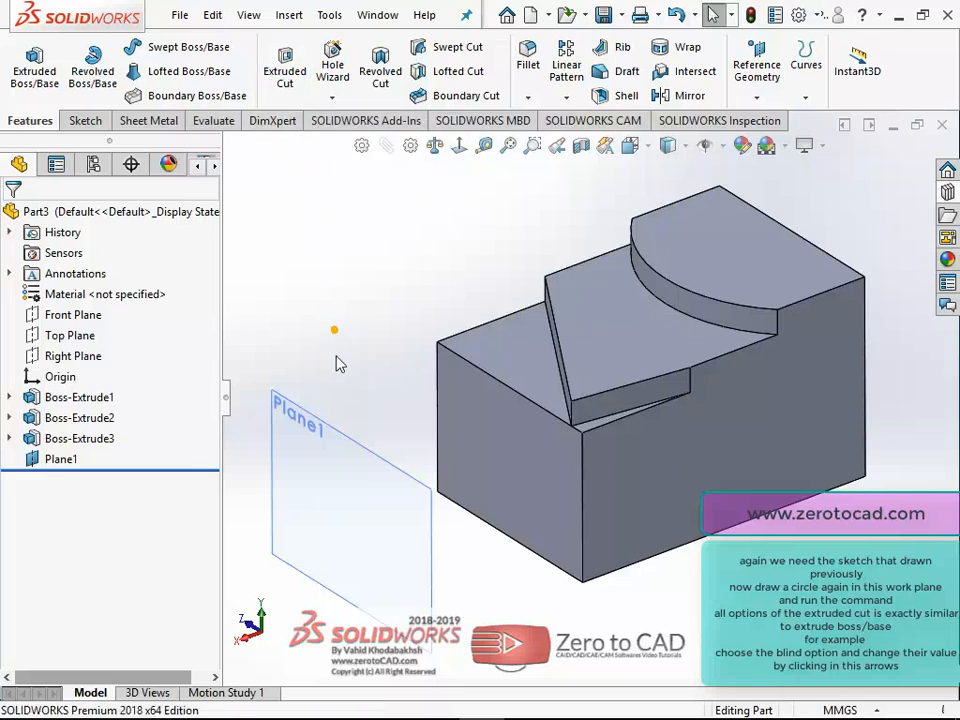
# - Sketch a circle of about 13.5 mm radius centred on the origin of Plane1 in front of the stepped block
pyautogui.click(333, 427)
pyautogui.click(421, 376)
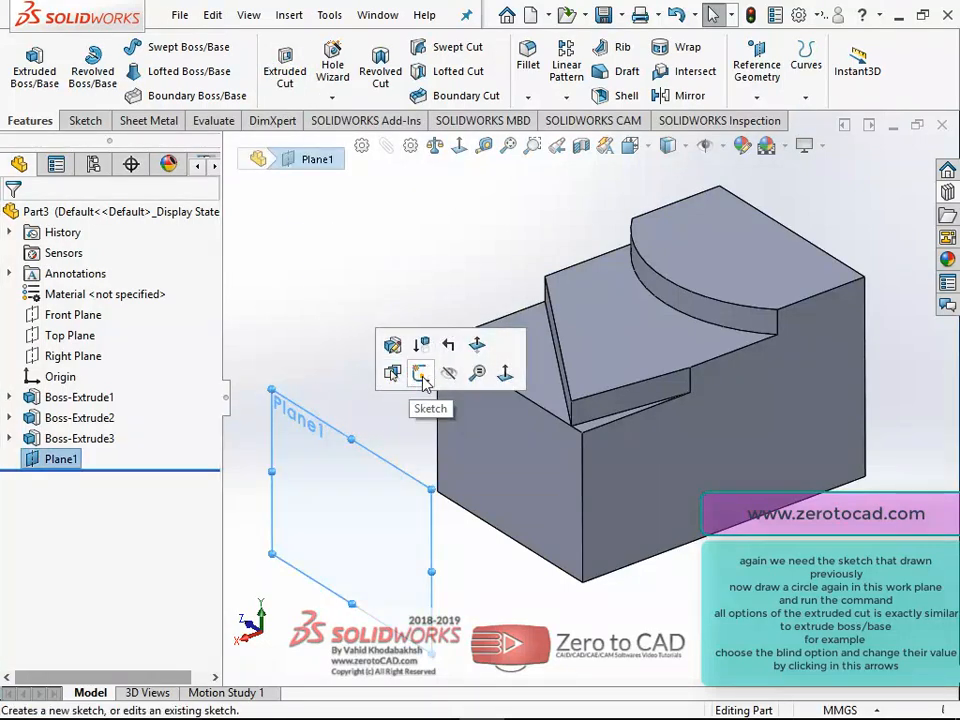
pyautogui.click(421, 376)
pyautogui.click(160, 47)
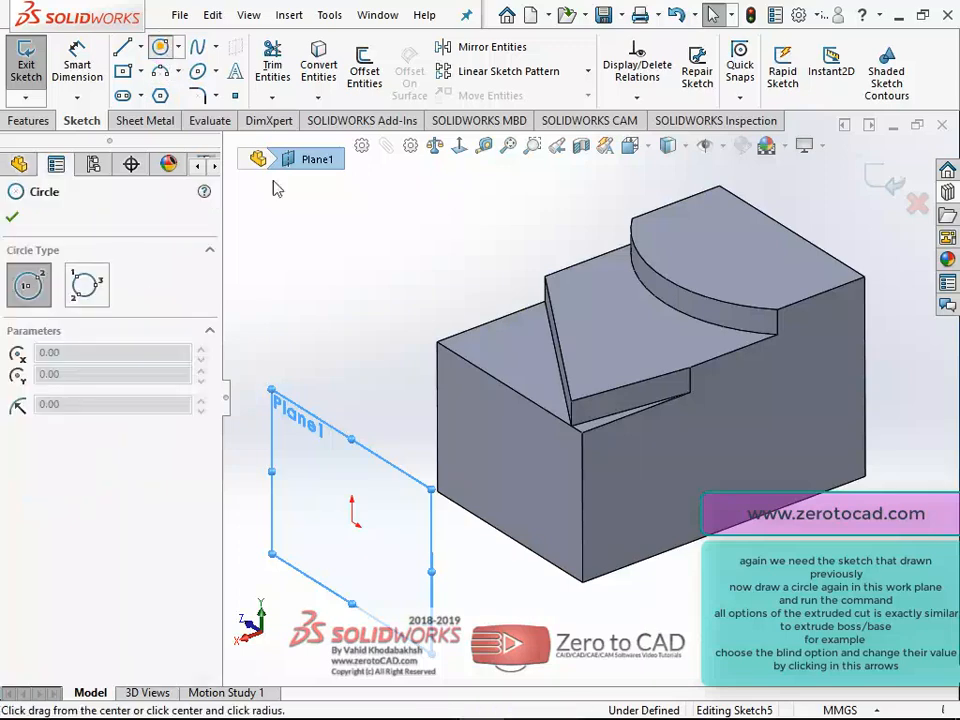
pyautogui.click(352, 521)
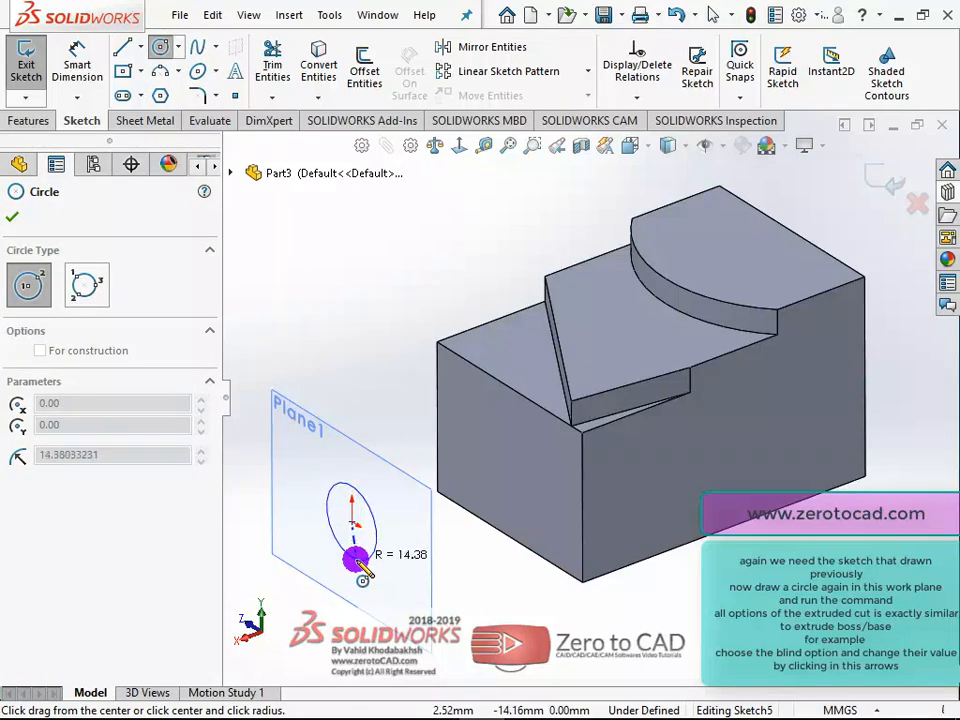
pyautogui.click(355, 557)
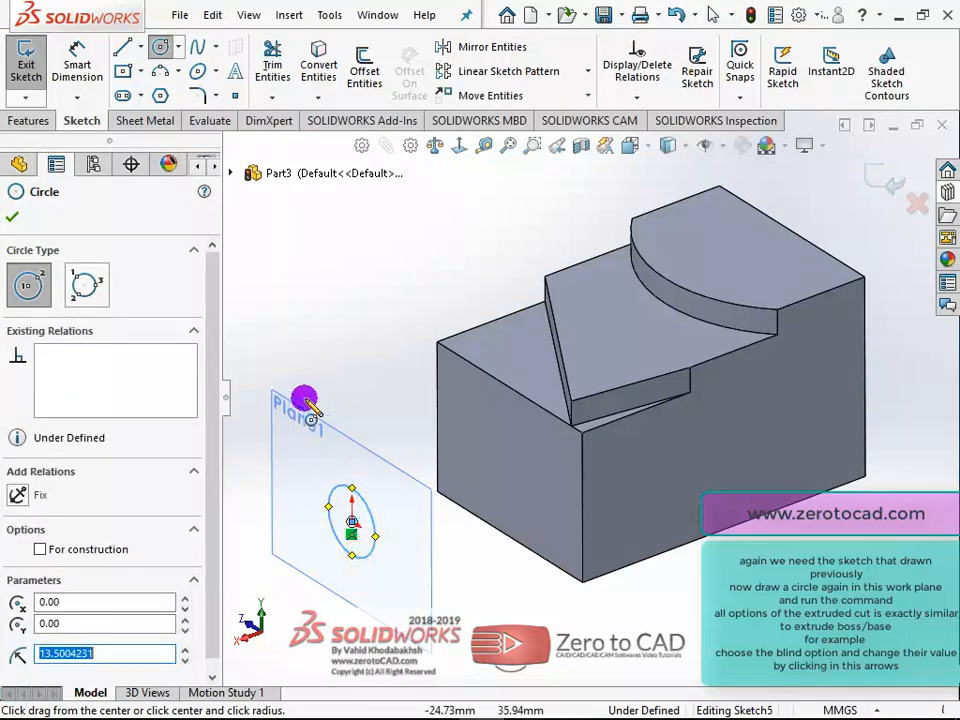
pyautogui.click(13, 215)
# - Start an Extruded Cut from the circle with Sketch Plane as its start condition and review the available end conditions
pyautogui.click(24, 122)
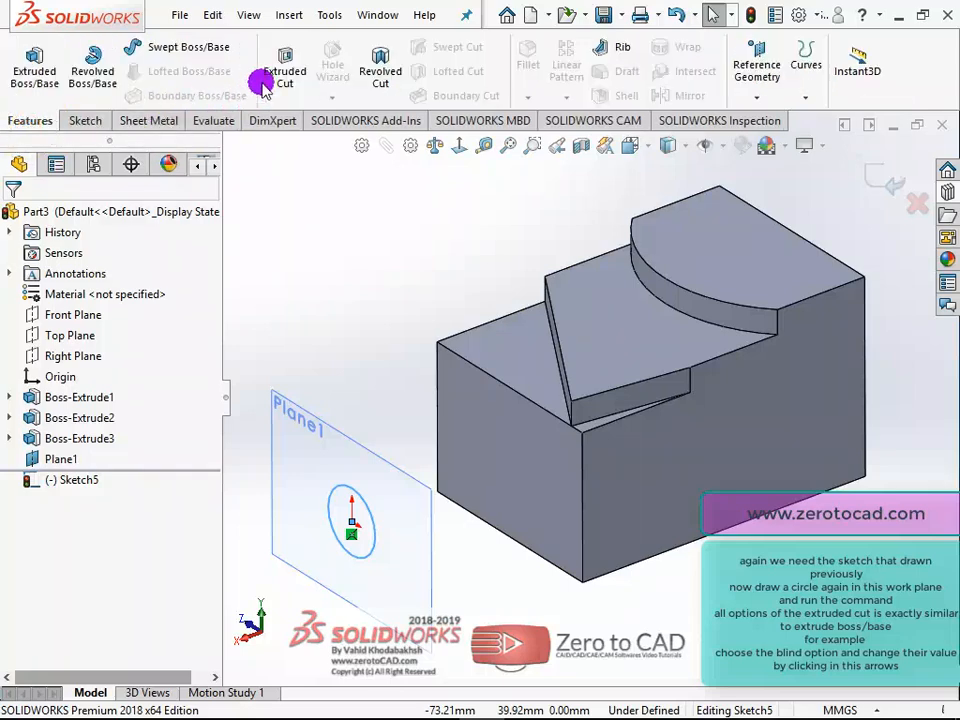
pyautogui.click(285, 66)
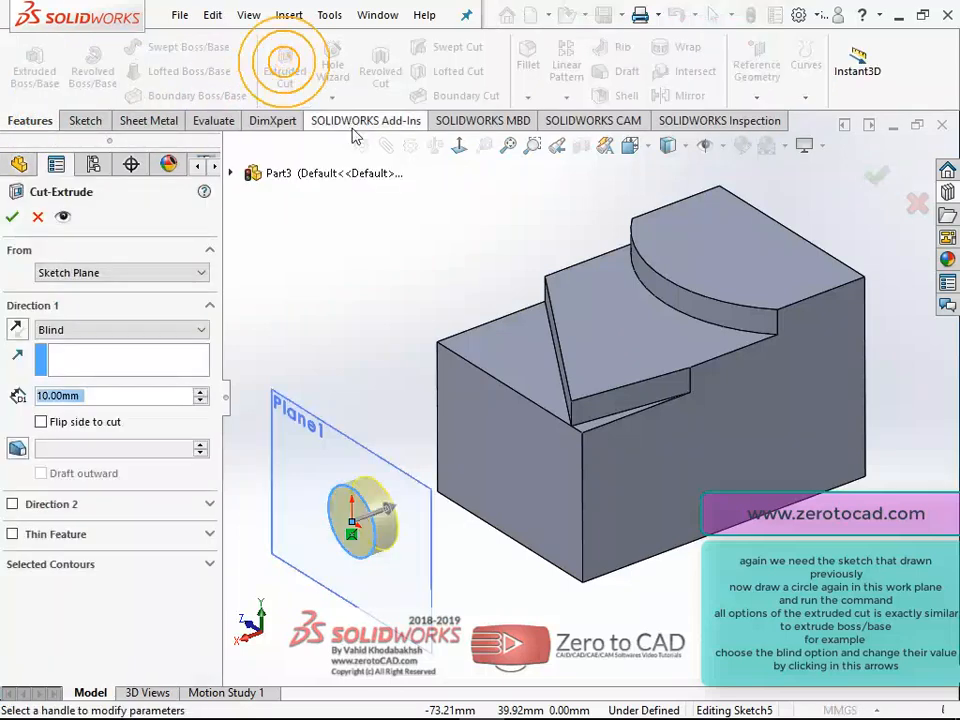
pyautogui.click(85, 330)
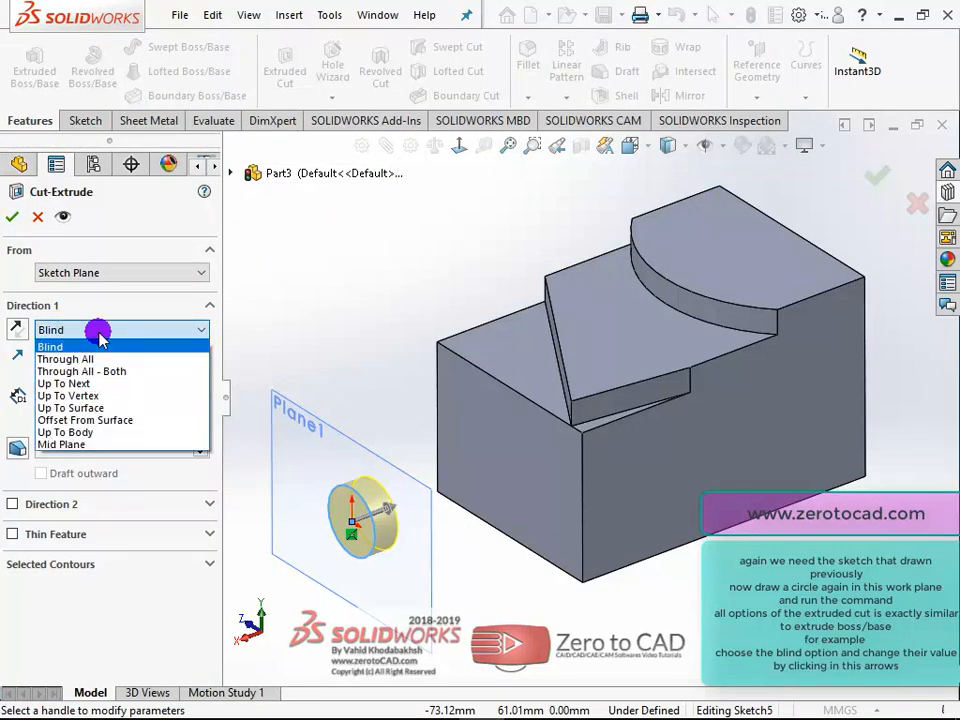
pyautogui.click(94, 329)
pyautogui.click(100, 273)
pyautogui.click(100, 285)
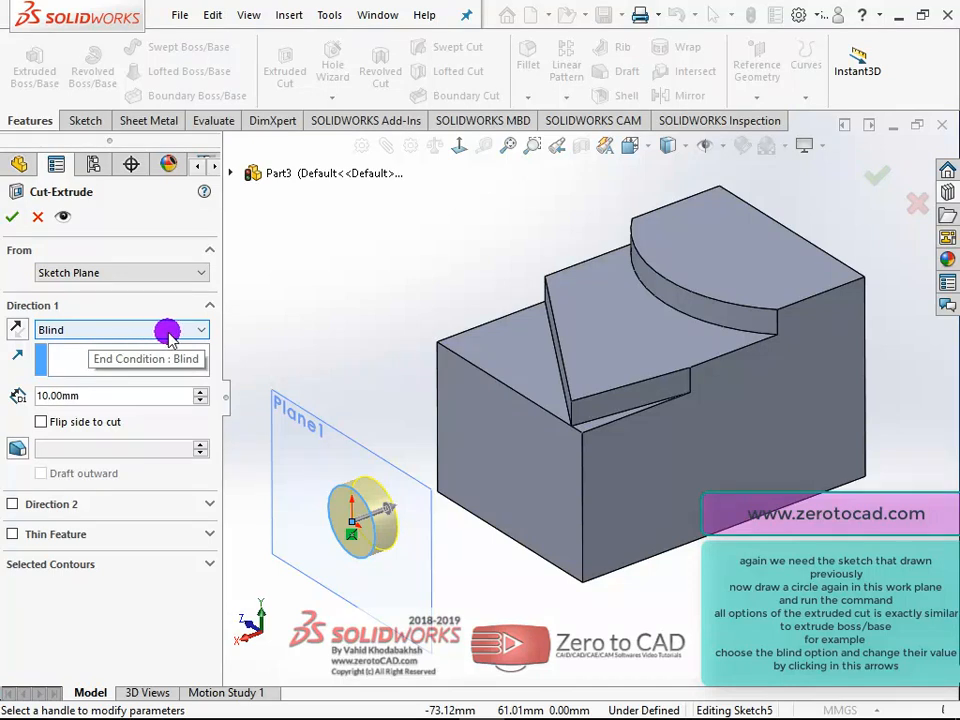
# - Set the cut's Direction 1 end condition to Blind with a depth of 50 mm towards the stepped block
pyautogui.click(94, 331)
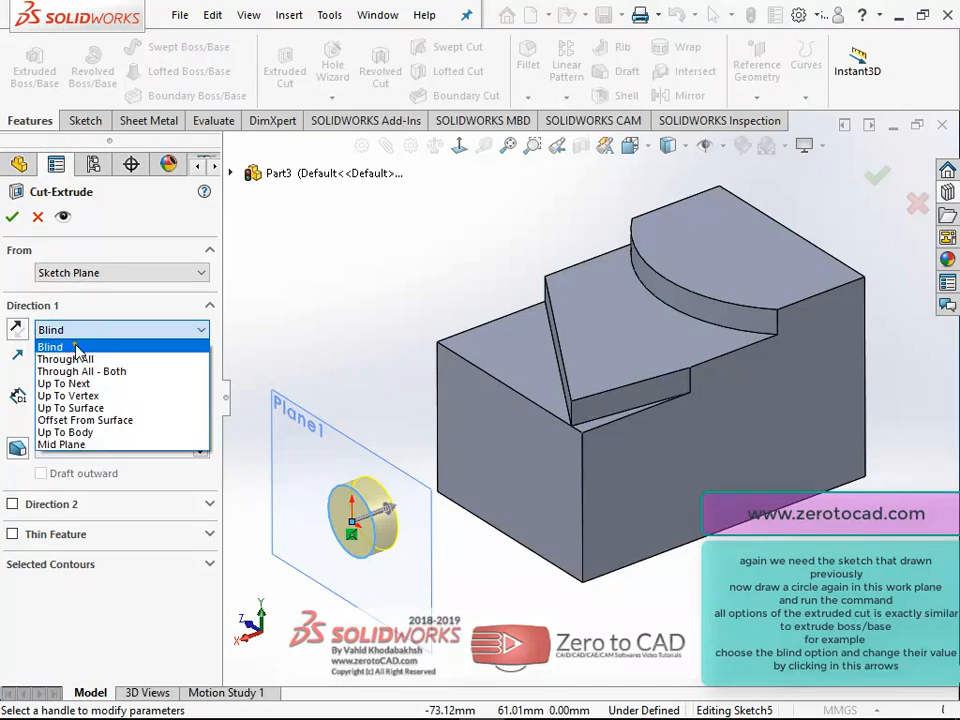
pyautogui.click(77, 347)
pyautogui.click(200, 392)
pyautogui.click(200, 392)
pyautogui.click(200, 392)
pyautogui.click(200, 392)
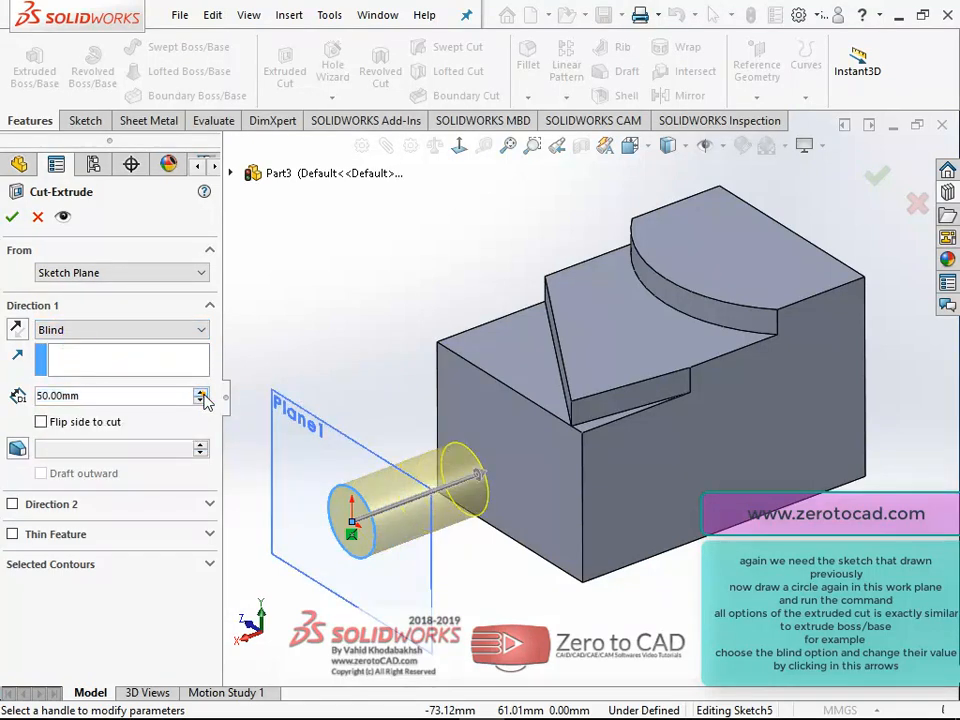
# - Increase the Blind cut depth to 150 mm and complete the circular cut into the stepped block
pyautogui.click(200, 392)
pyautogui.click(200, 392)
pyautogui.click(200, 392)
pyautogui.click(200, 392)
pyautogui.click(200, 392)
pyautogui.click(200, 392)
pyautogui.click(200, 392)
pyautogui.click(200, 392)
pyautogui.click(200, 392)
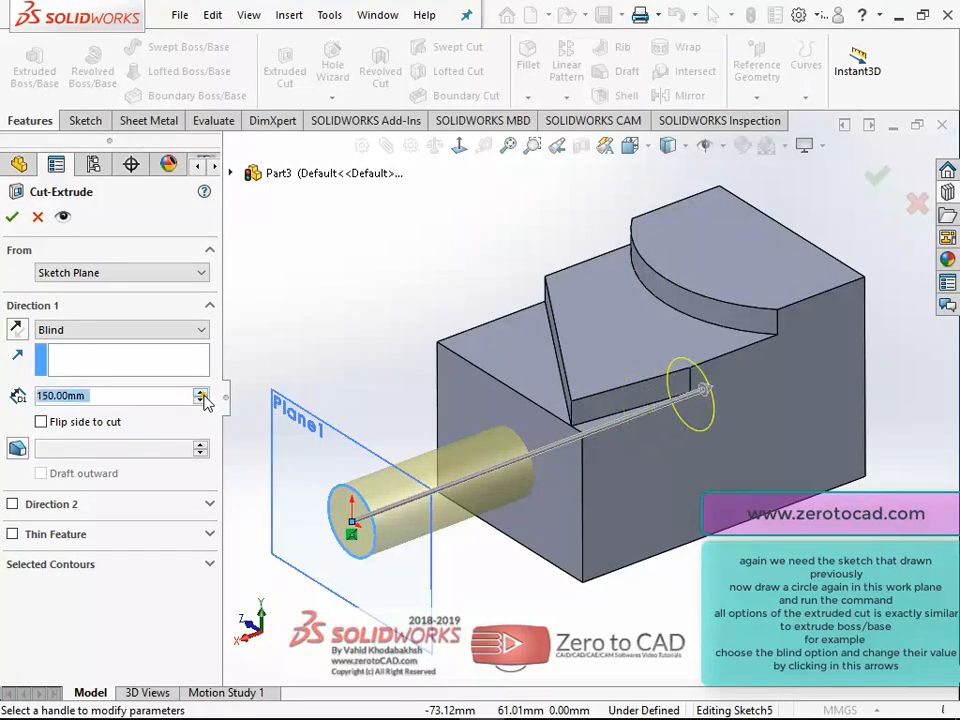
pyautogui.click(12, 217)
pyautogui.moveTo(354, 371); pyautogui.dragTo(456, 386, button='middle')
# - Edit the circular cut to end Up To Surface at the slanted vertical face of the middle step
pyautogui.rightClick(100, 479)
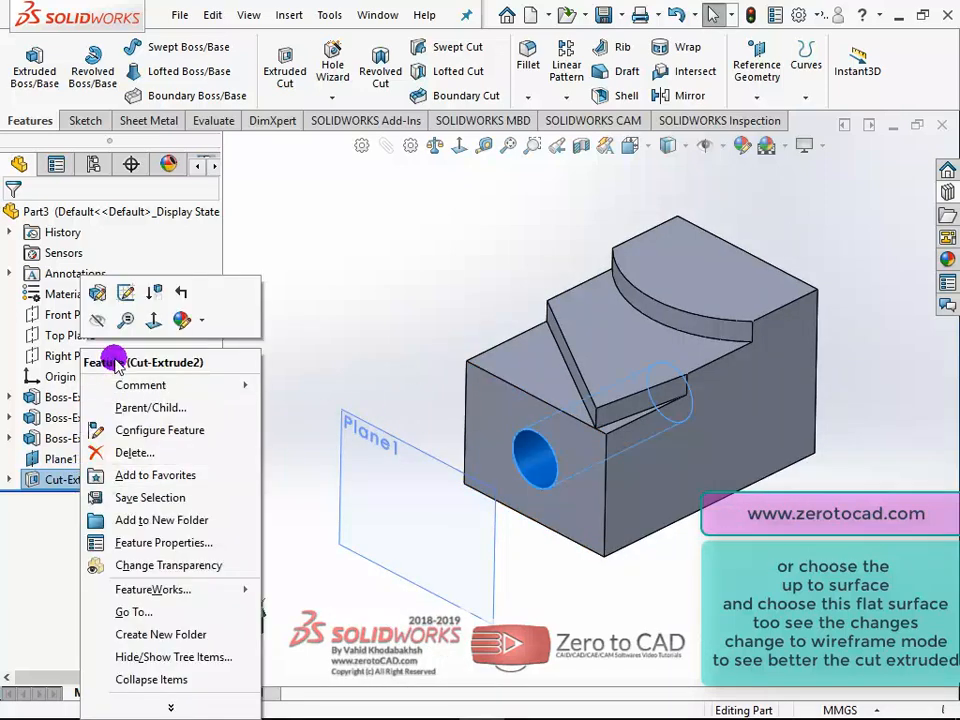
pyautogui.click(100, 296)
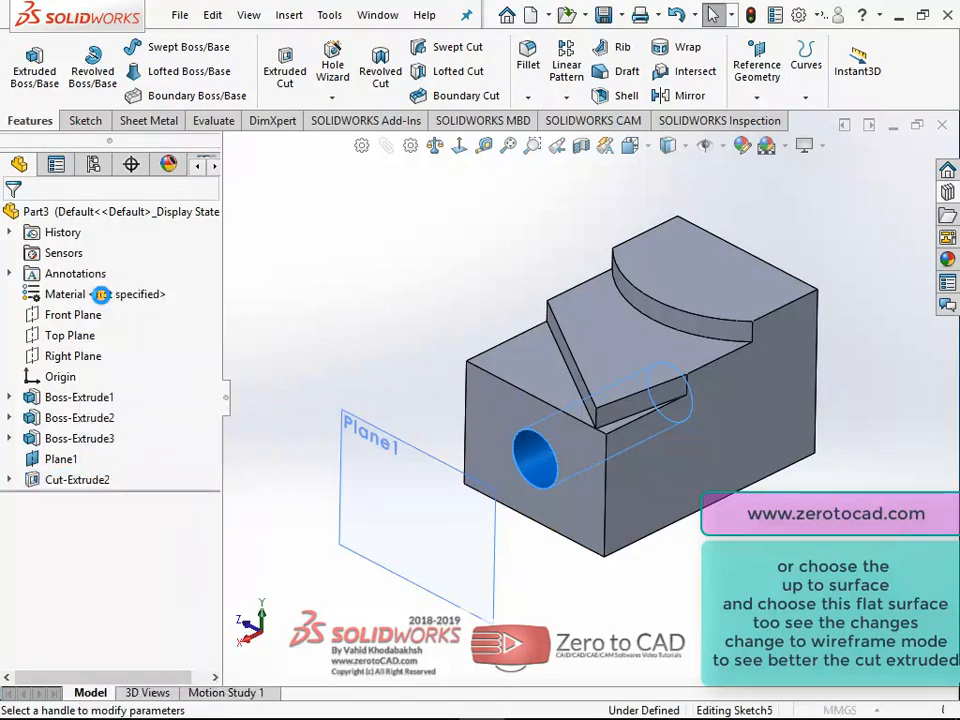
pyautogui.click(98, 331)
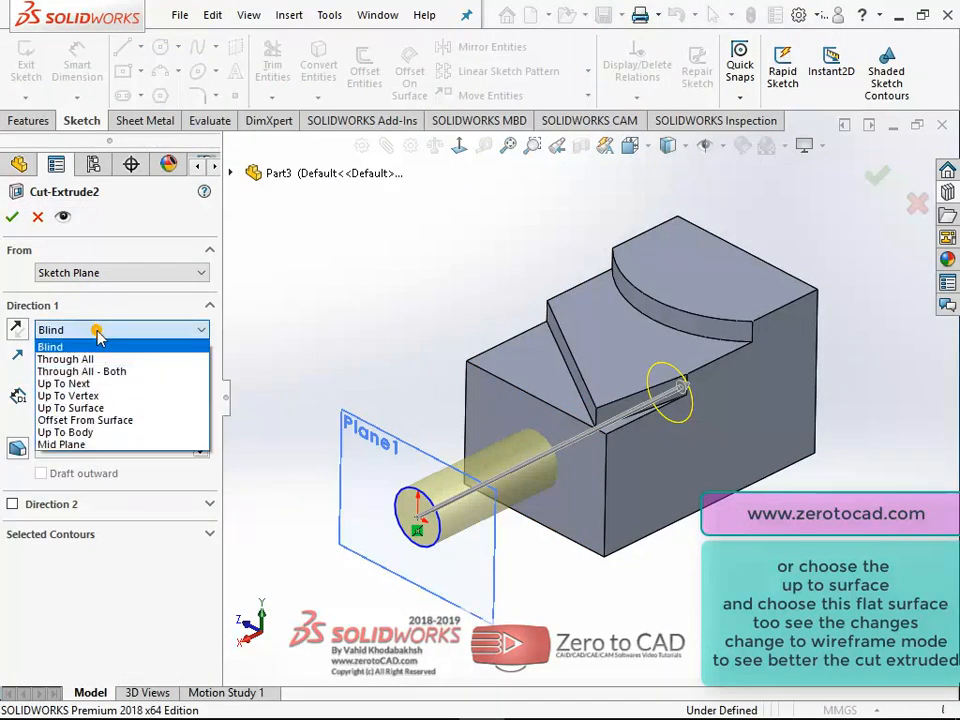
pyautogui.click(72, 407)
pyautogui.scroll(5, 590, 390)
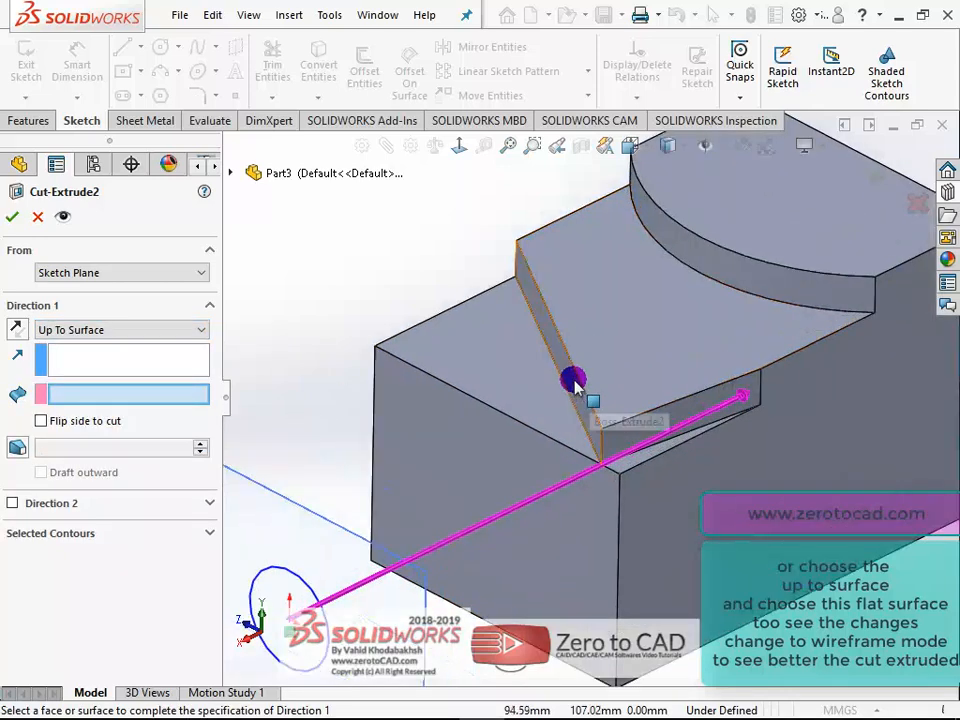
pyautogui.click(573, 380)
pyautogui.moveTo(438, 300); pyautogui.dragTo(468, 425, button='middle')
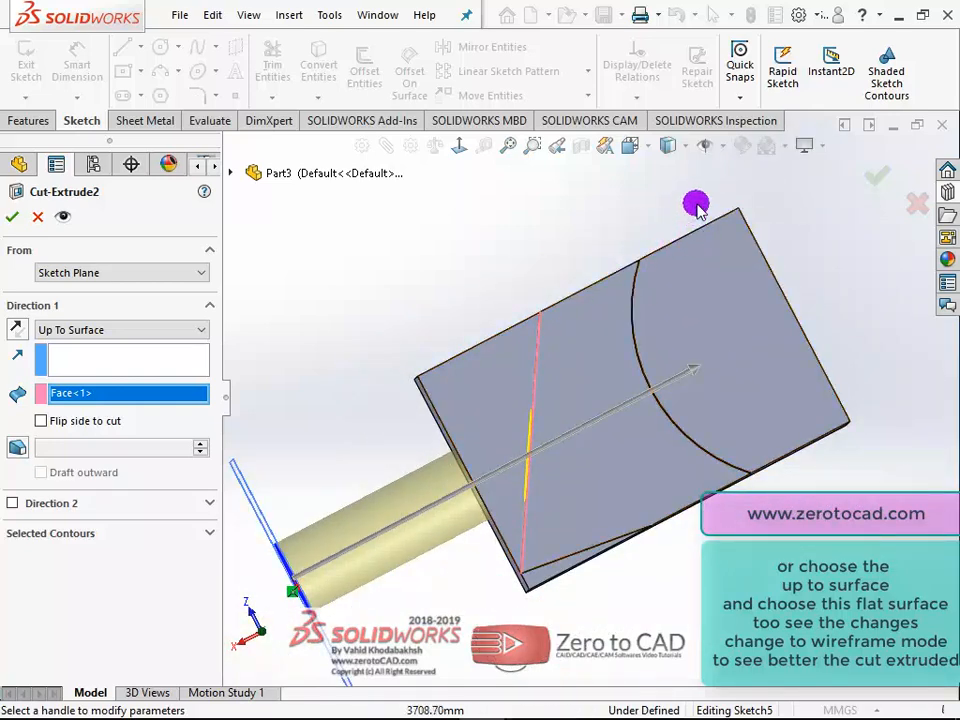
# - Switch the model display to Wireframe and examine where the cut preview meets the slanted face
pyautogui.click(668, 146)
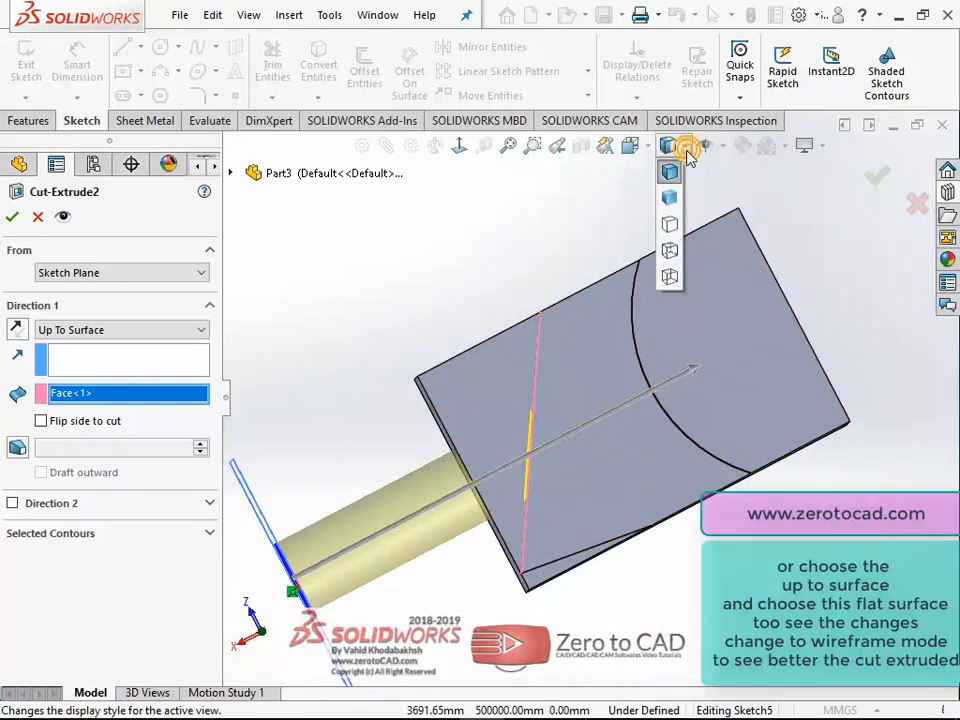
pyautogui.click(670, 276)
pyautogui.moveTo(529, 386); pyautogui.dragTo(527, 236, button='middle')
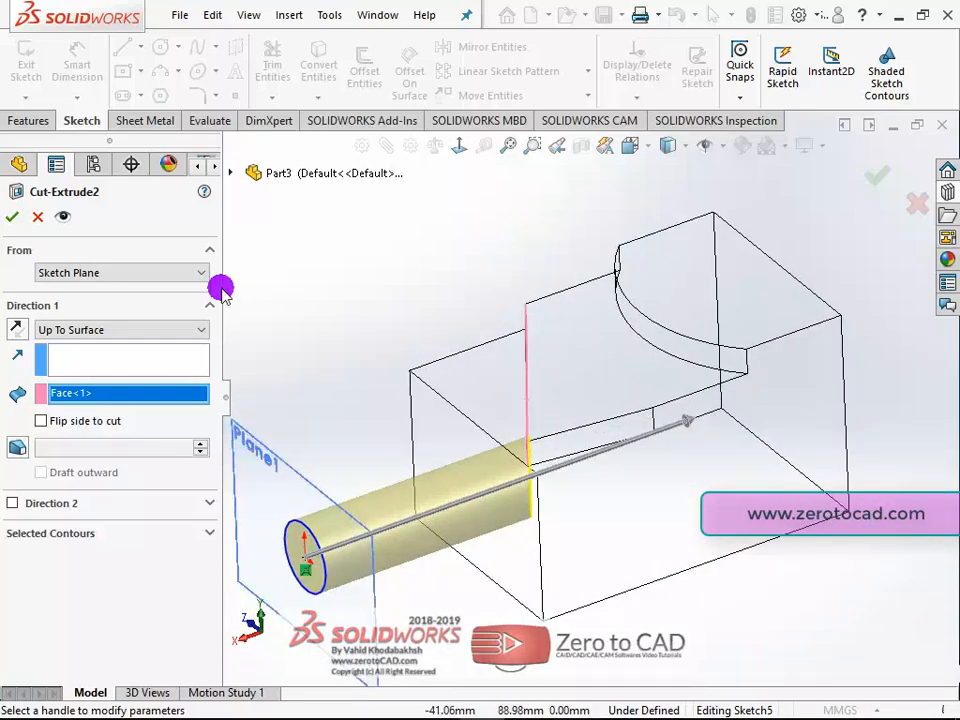
pyautogui.moveTo(232, 236); pyautogui.dragTo(574, 489, button='middle')
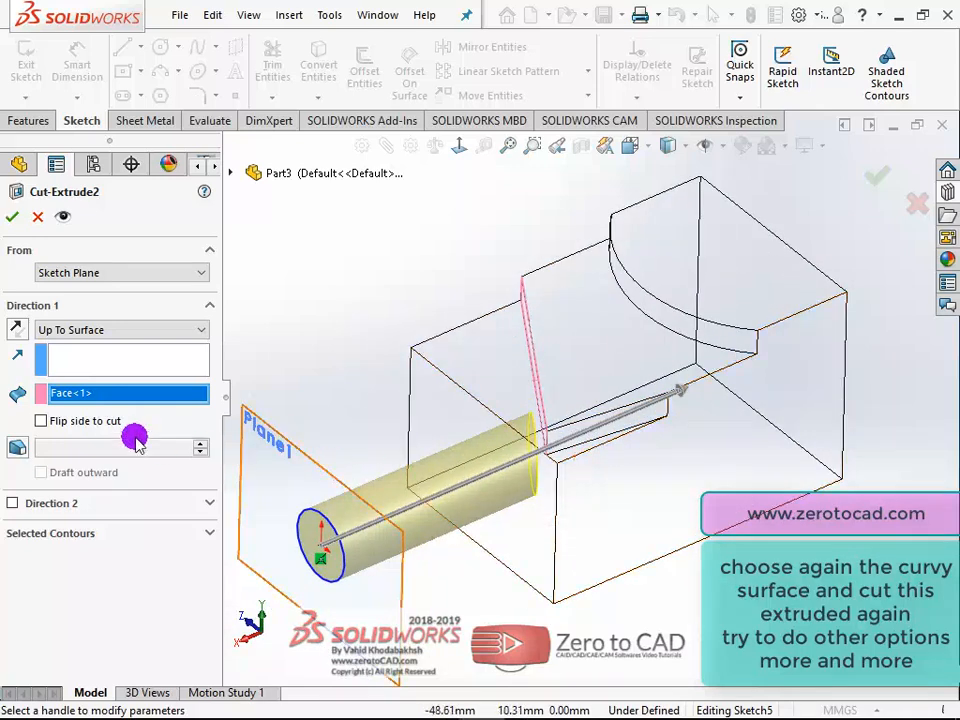
# - Replace the cut's Up To Surface target with the curved vertical face of the upper step
pyautogui.click(88, 390)
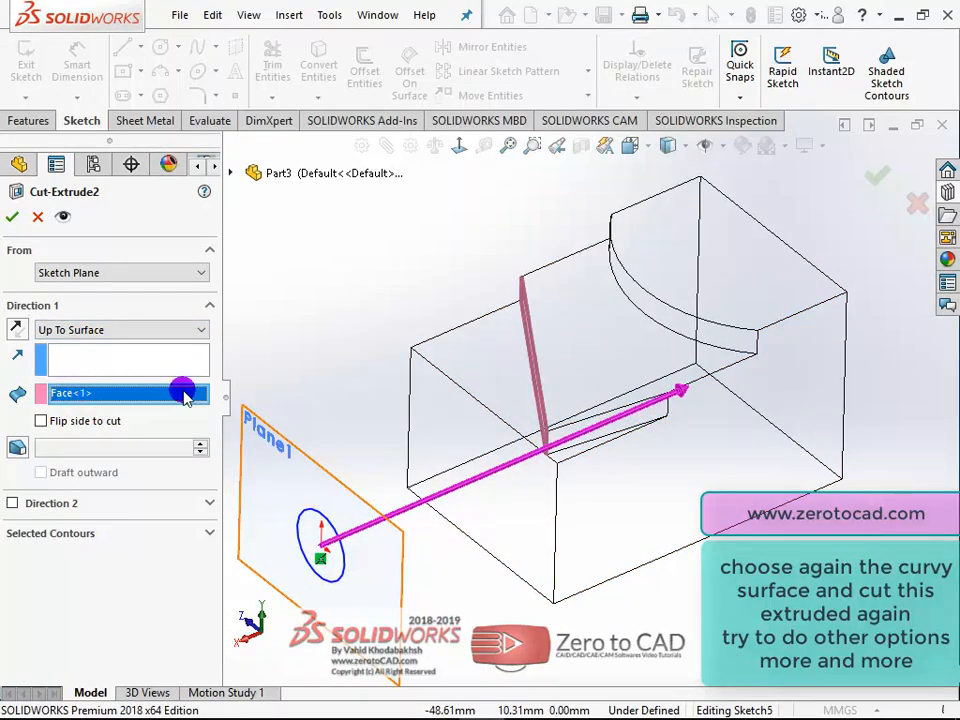
pyautogui.click(634, 303)
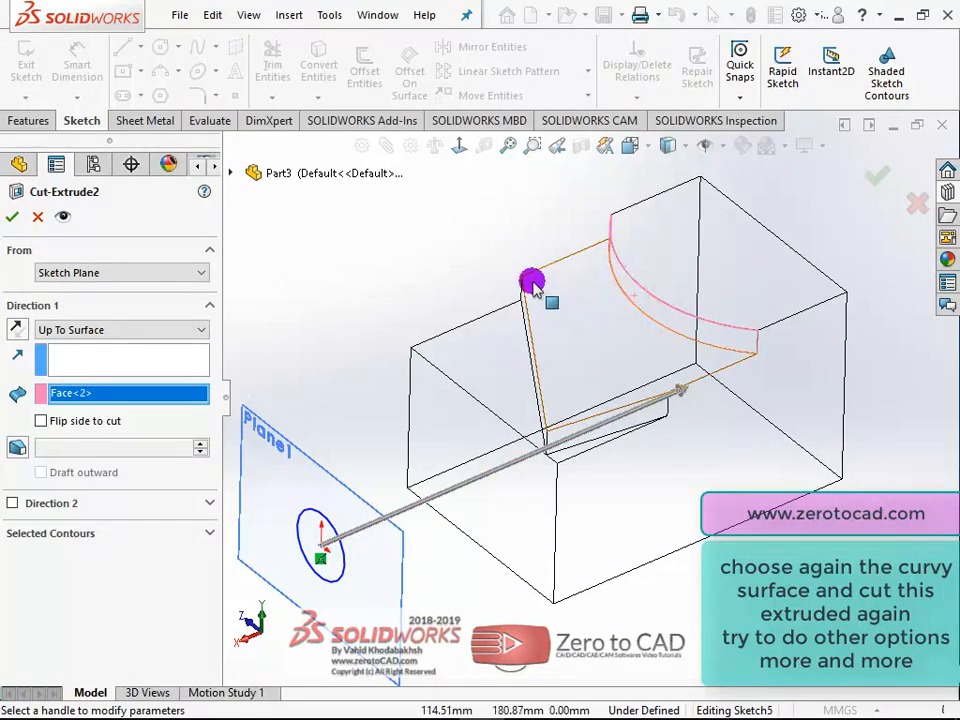
pyautogui.moveTo(534, 284); pyautogui.dragTo(523, 379, button='middle')
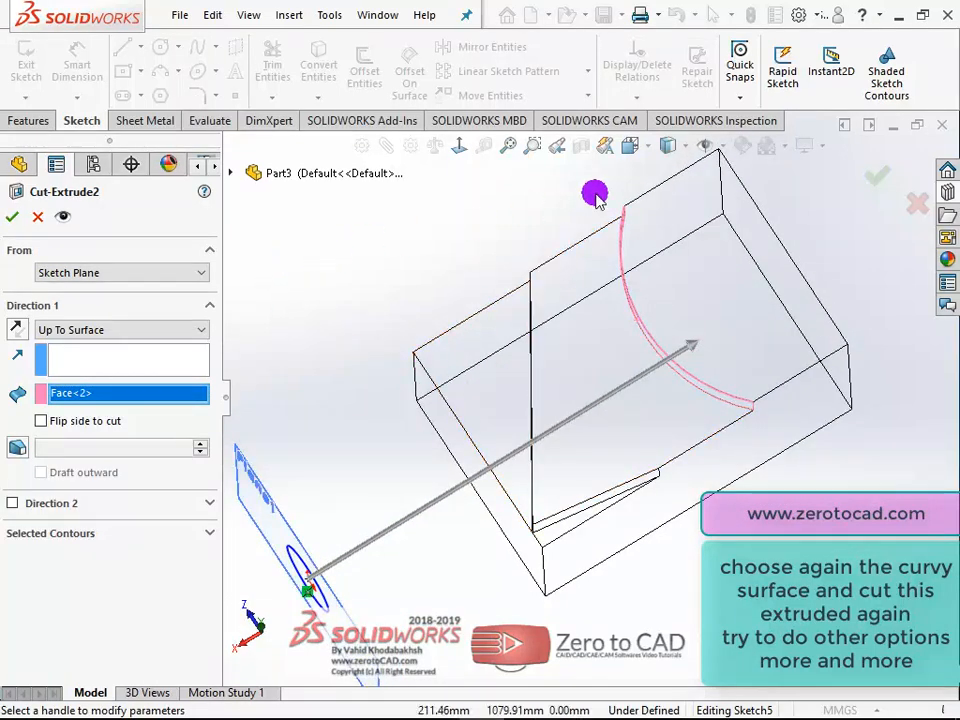
# - Restore the shaded display with edges and accept the edited cut, inspecting the hole from the front
pyautogui.click(670, 146)
pyautogui.click(669, 210)
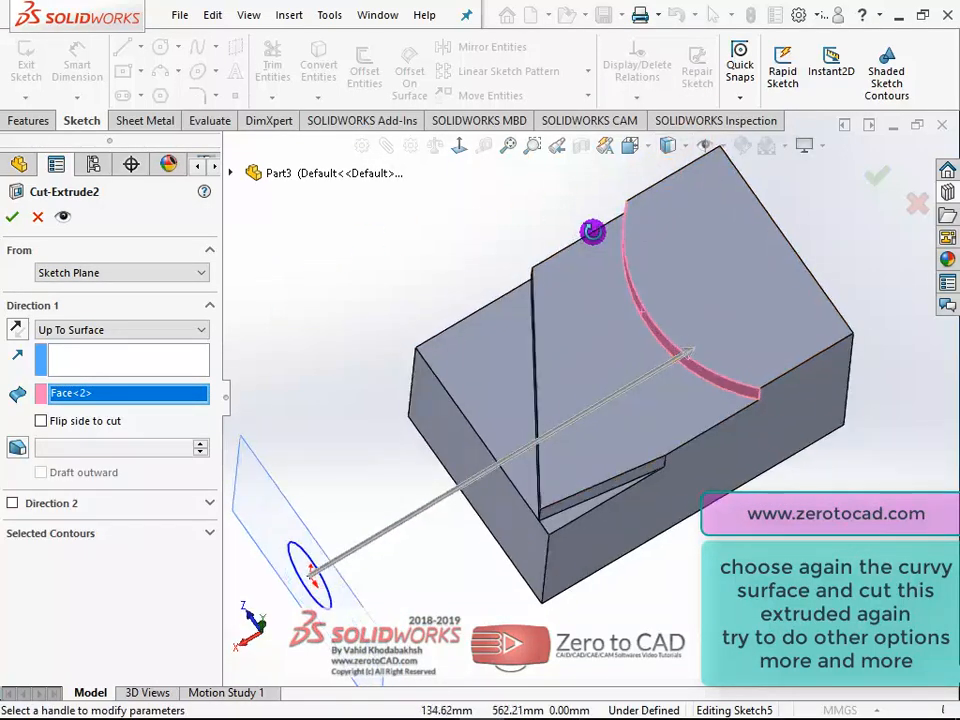
pyautogui.moveTo(592, 231); pyautogui.dragTo(351, 318, button='middle')
pyautogui.click(14, 220)
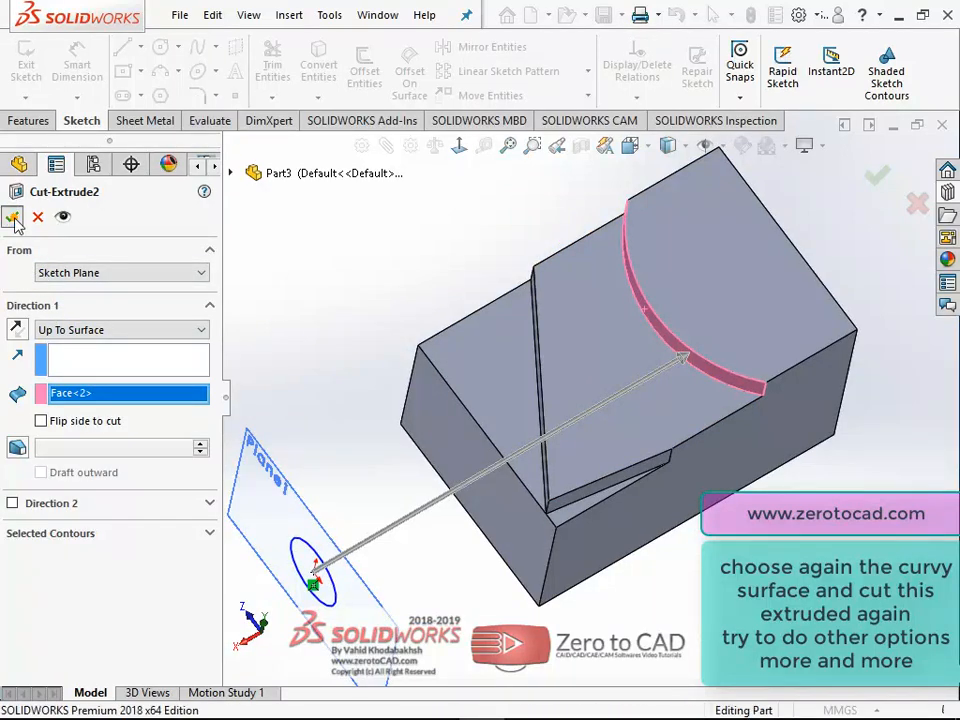
pyautogui.moveTo(390, 316); pyautogui.dragTo(381, 261, button='middle')
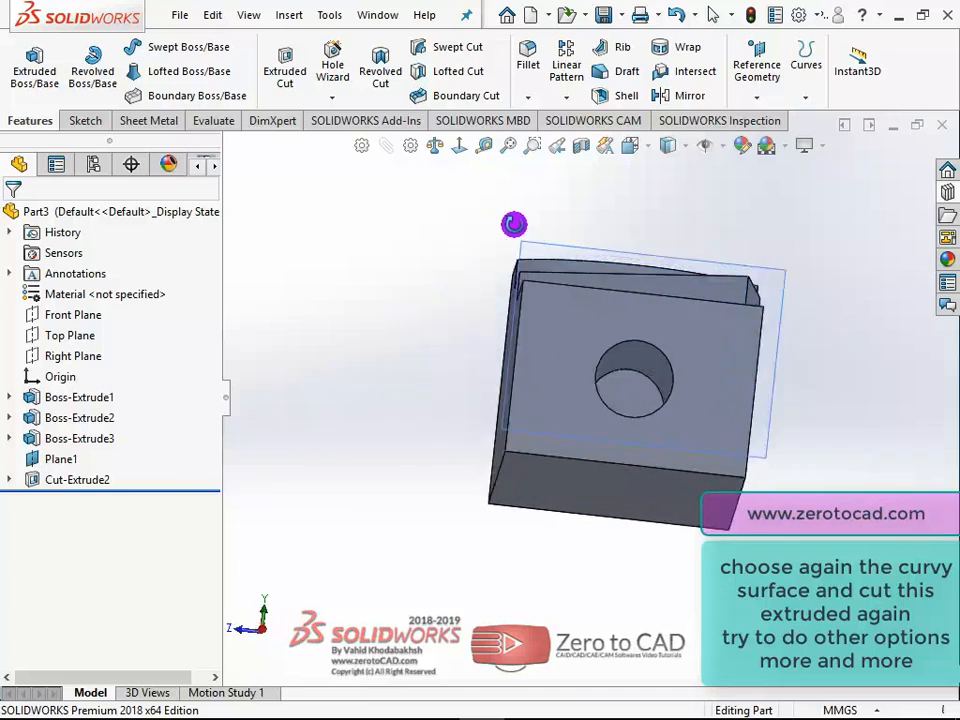